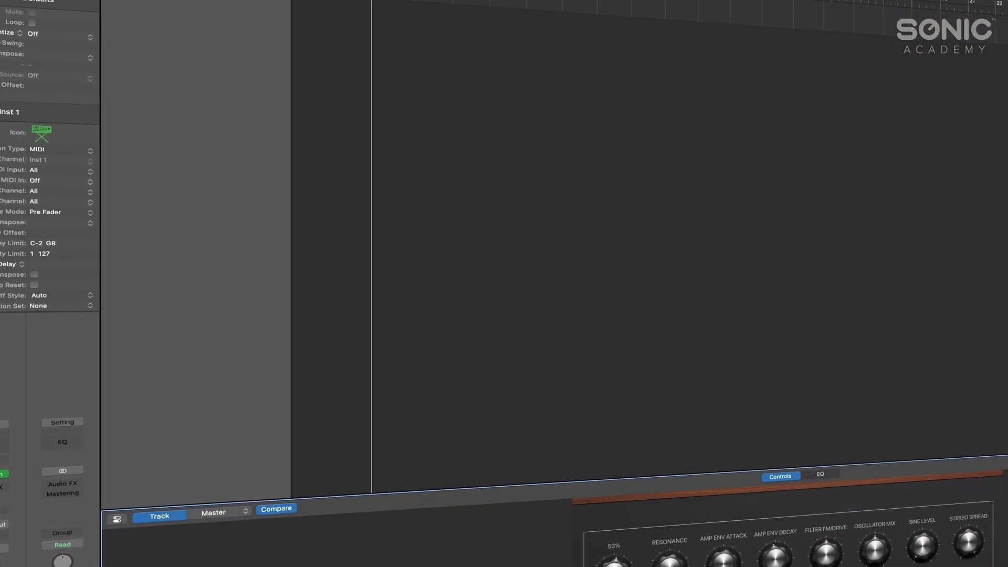
pyautogui.press('x')
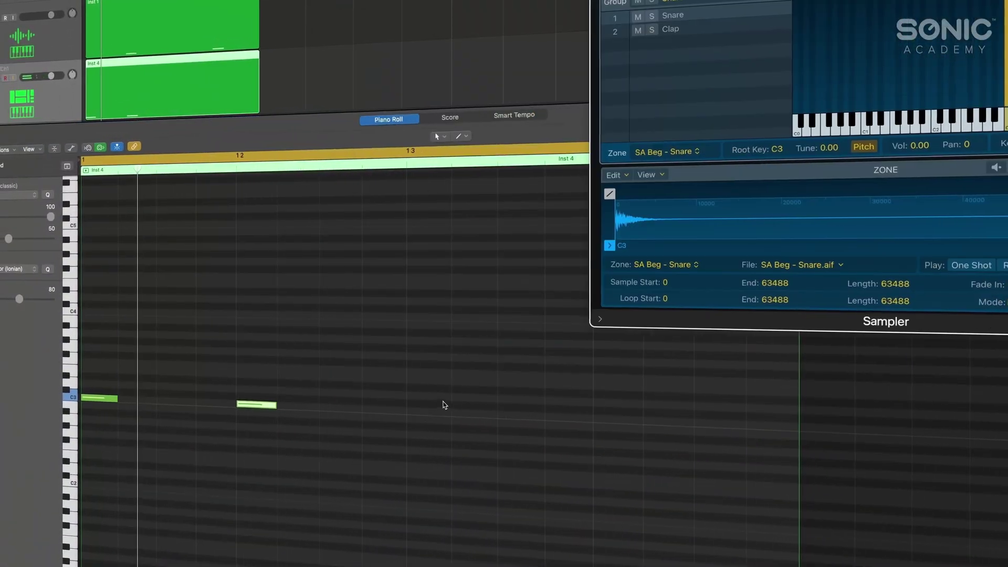
pyautogui.click(617, 416)
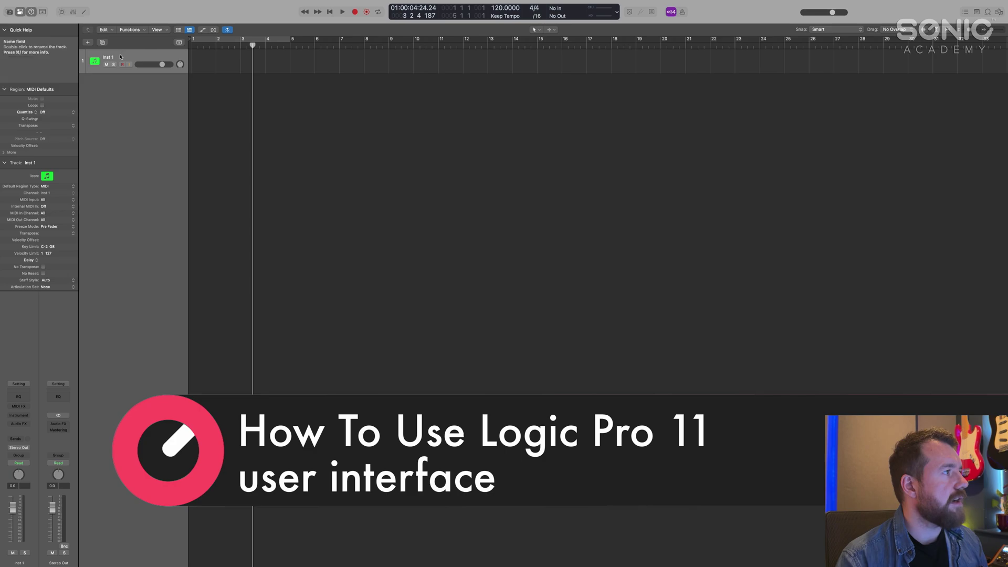
# Duplicate the Inst 1 track until the project has eight instrument tracks
pyautogui.click(103, 42)
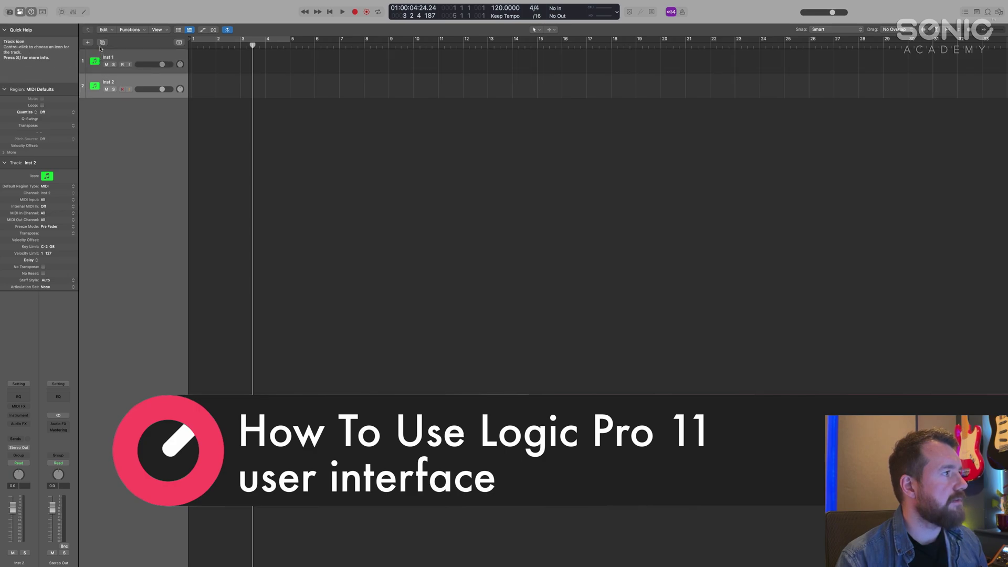
pyautogui.click(102, 43)
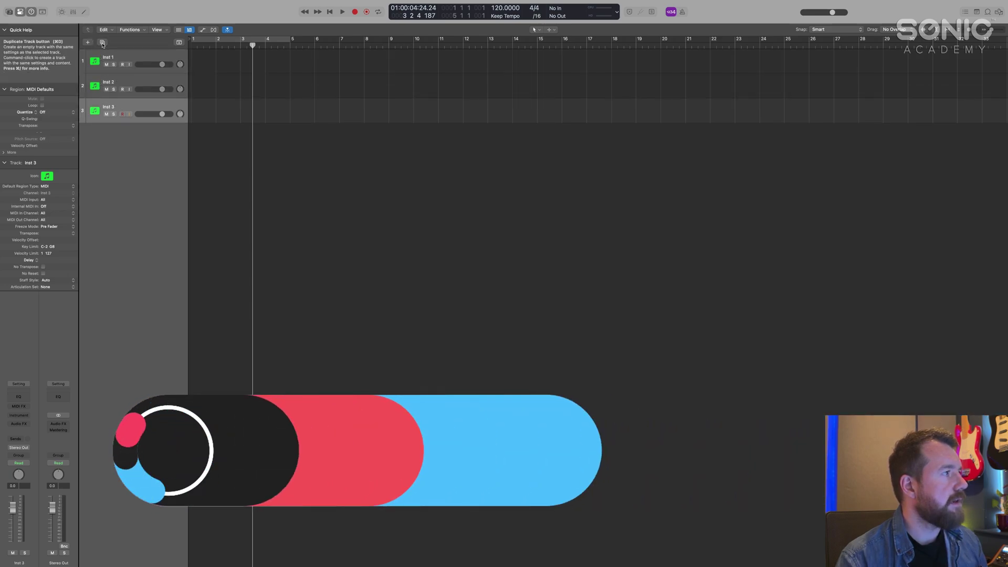
pyautogui.click(102, 43)
pyautogui.click(103, 44)
pyautogui.click(102, 43)
pyautogui.click(103, 43)
pyautogui.click(103, 43)
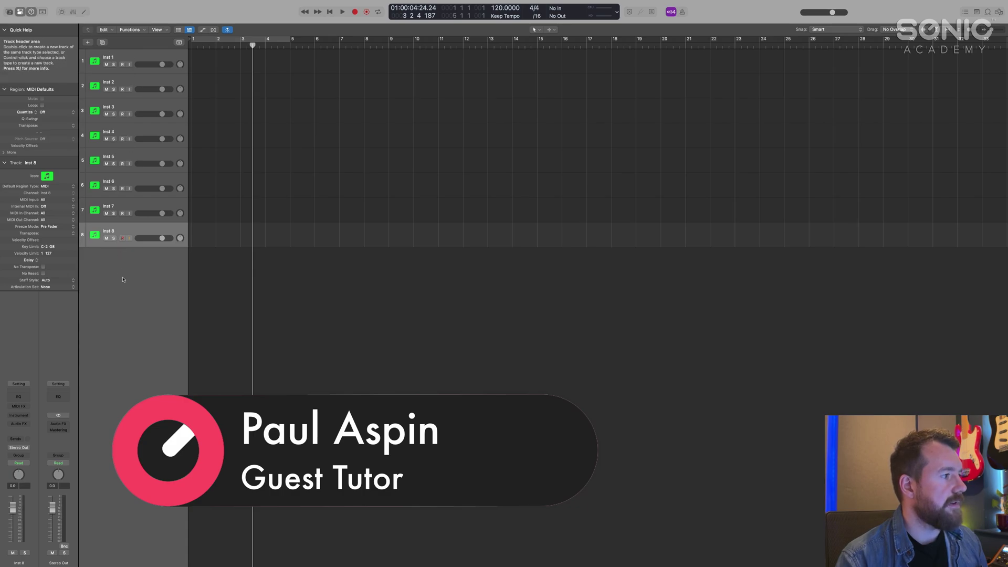
# Return the playhead to the start of the project, play it briefly and stop playback
pyautogui.press('Return')
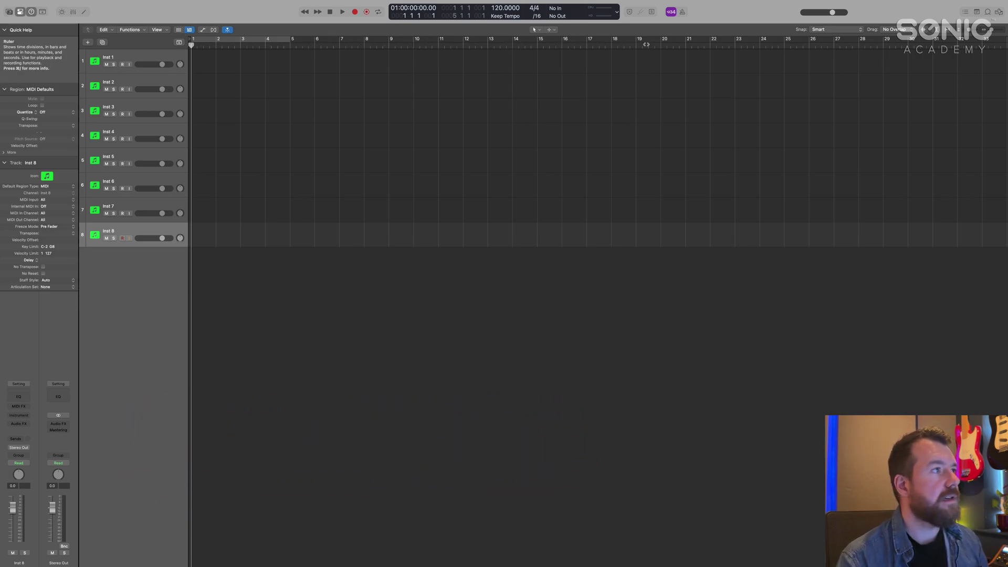
pyautogui.press('space')
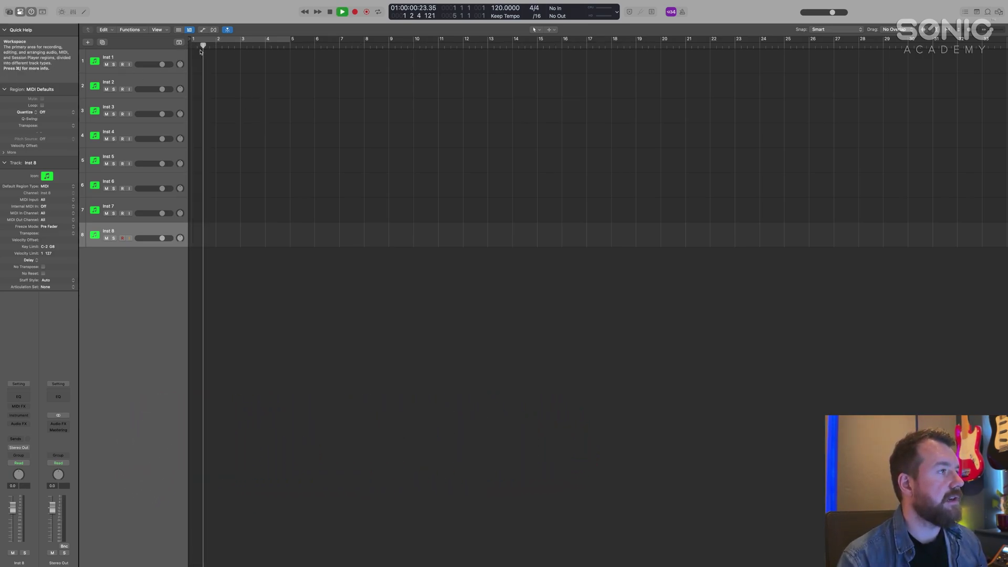
pyautogui.press('space')
# Delete the duplicated instrument tracks so that only Inst 1 is left
pyautogui.press('super+BackSpace')
pyautogui.press('super+BackSpace')
pyautogui.press('super+BackSpace')
pyautogui.press('super+BackSpace')
pyautogui.press('super+BackSpace')
pyautogui.press('super+BackSpace')
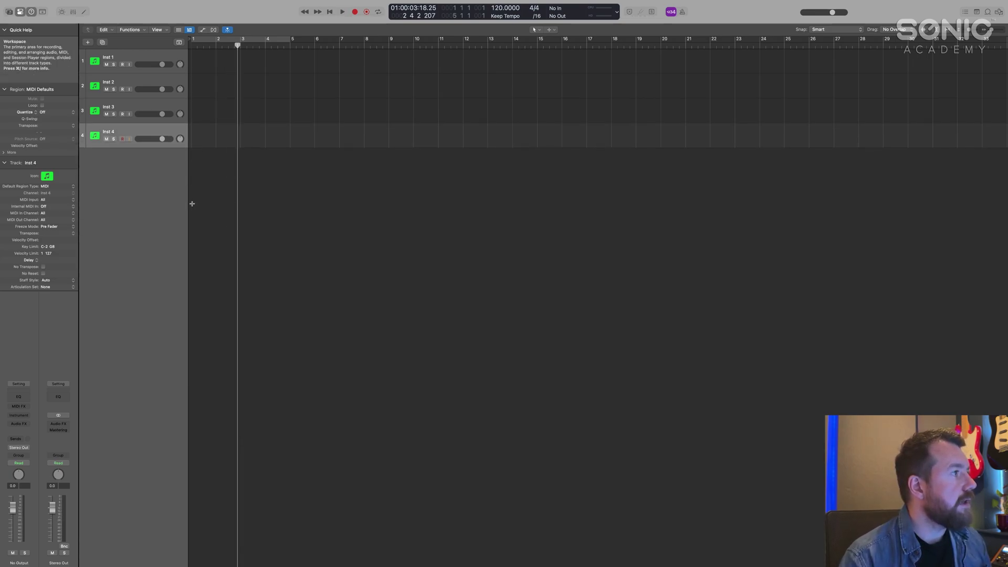
pyautogui.press('super+BackSpace')
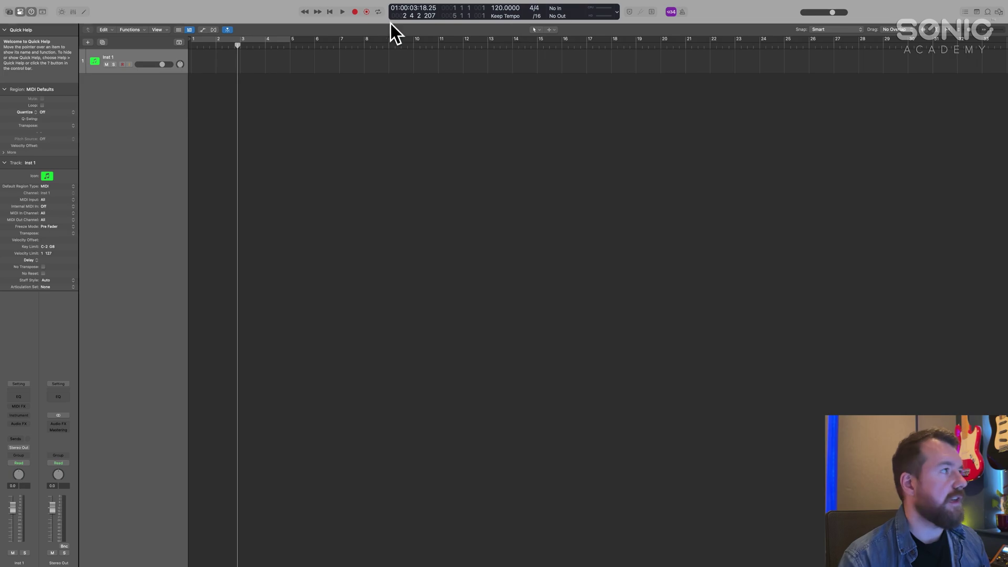
# Open the Library and load the Club Ambience Upright bass patch onto the Inst 1 track
pyautogui.click(10, 12)
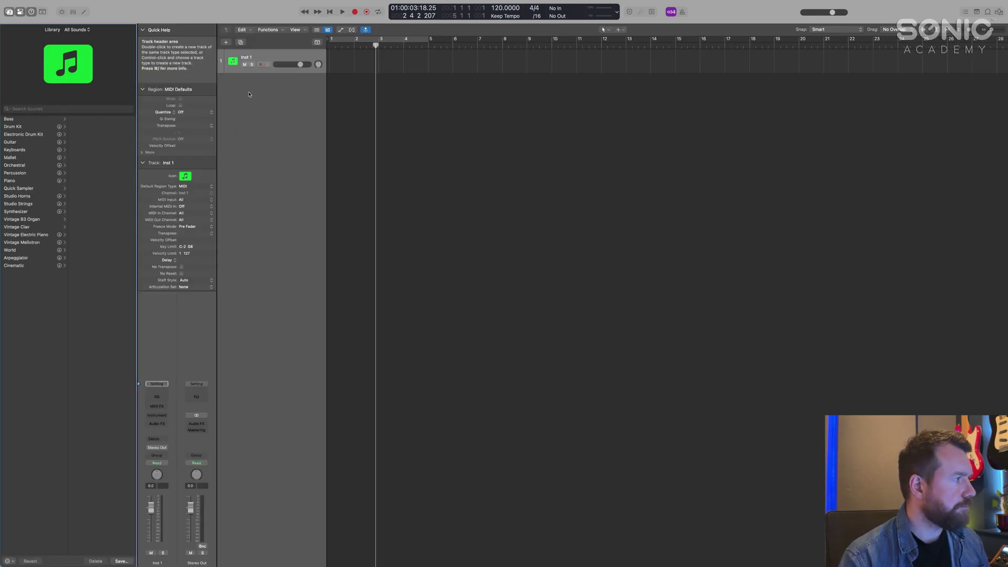
pyautogui.click(19, 121)
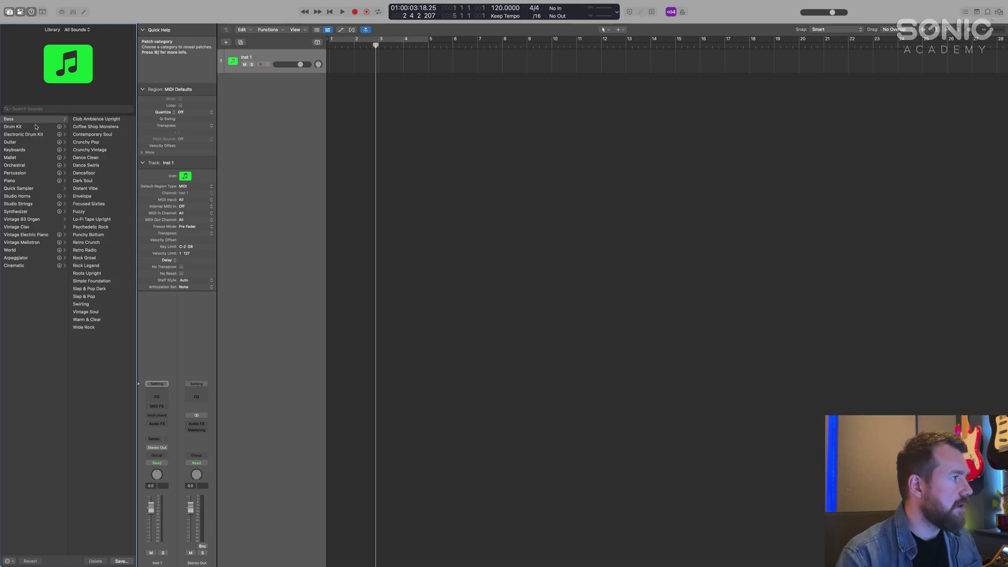
pyautogui.click(107, 121)
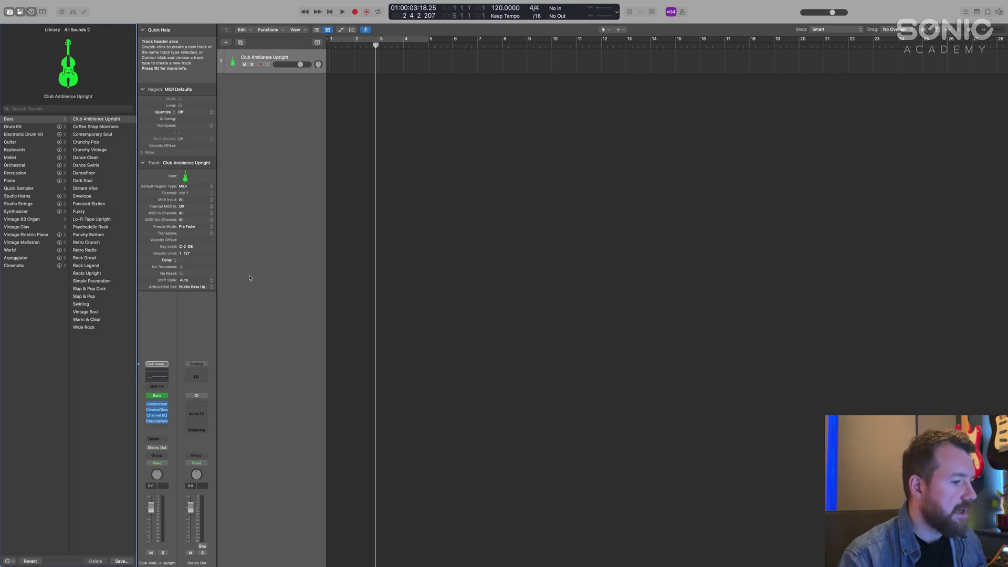
# Examine the bass patch's Studio Bass instrument and its Compressor and ChromaGlow effects, closing each plug-in window after viewing
pyautogui.click(159, 396)
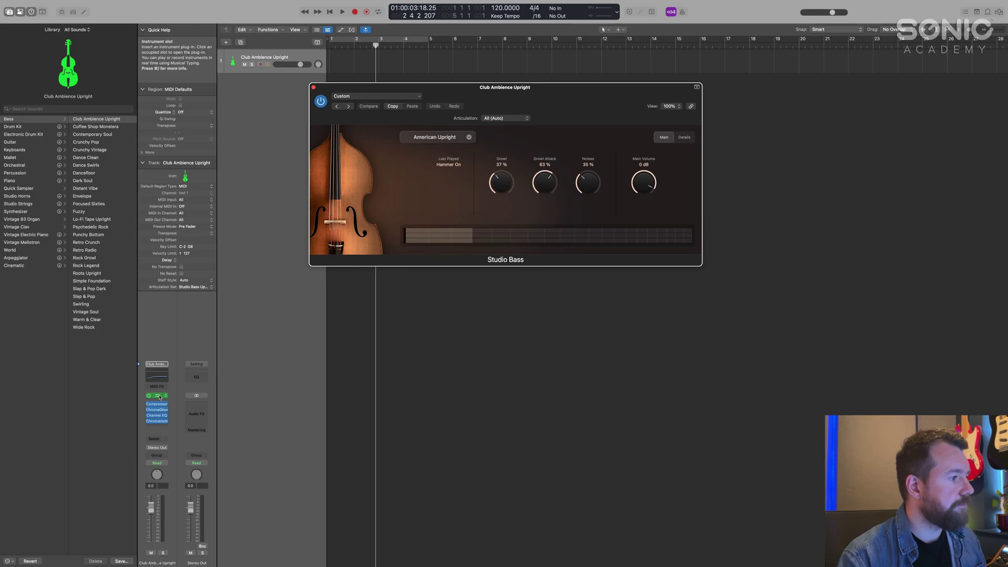
pyautogui.click(159, 397)
pyautogui.click(159, 405)
pyautogui.click(159, 405)
pyautogui.click(158, 410)
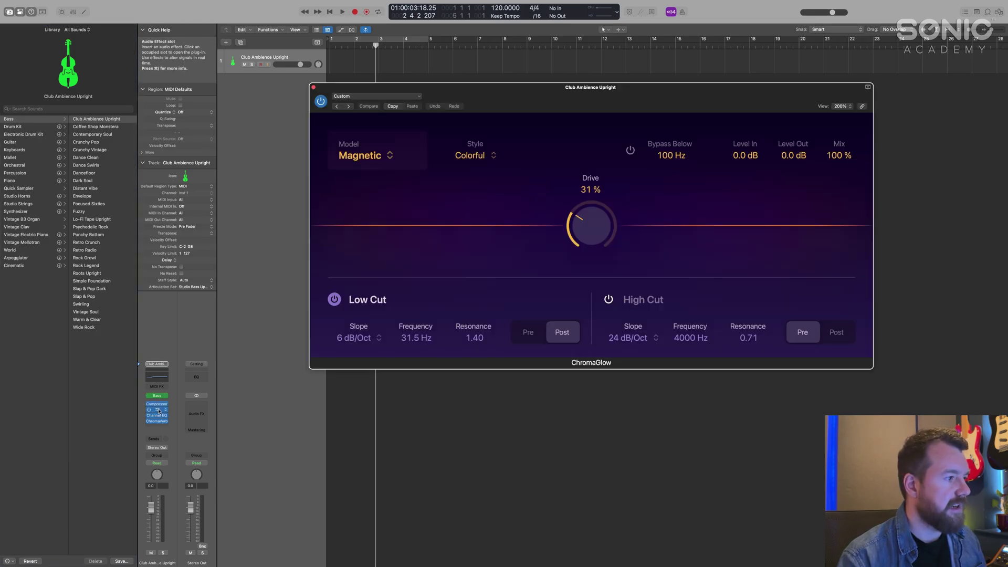
pyautogui.click(159, 410)
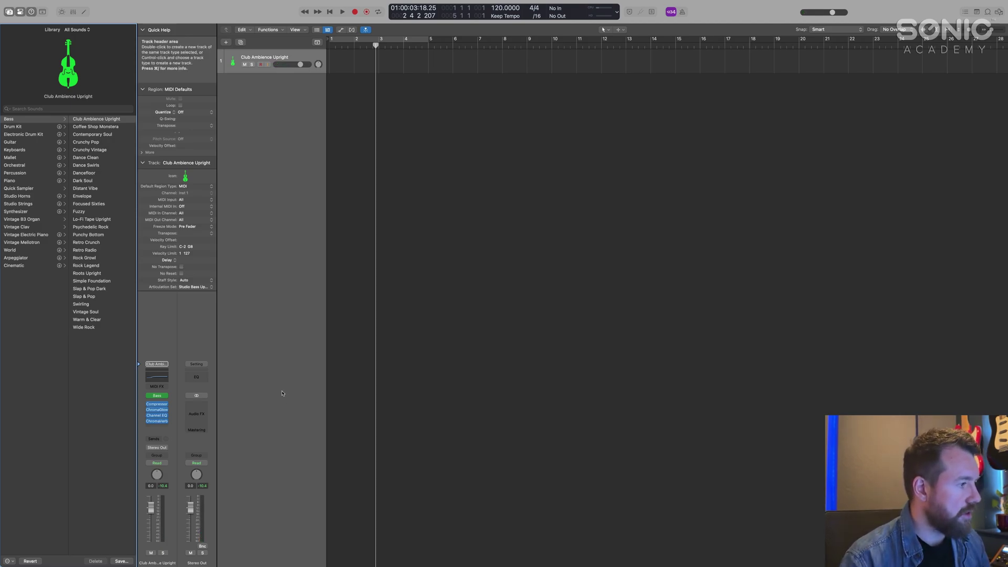
# Undo loading the bass patch on the track, check the undo options, and hide the Library
pyautogui.press('super+z')
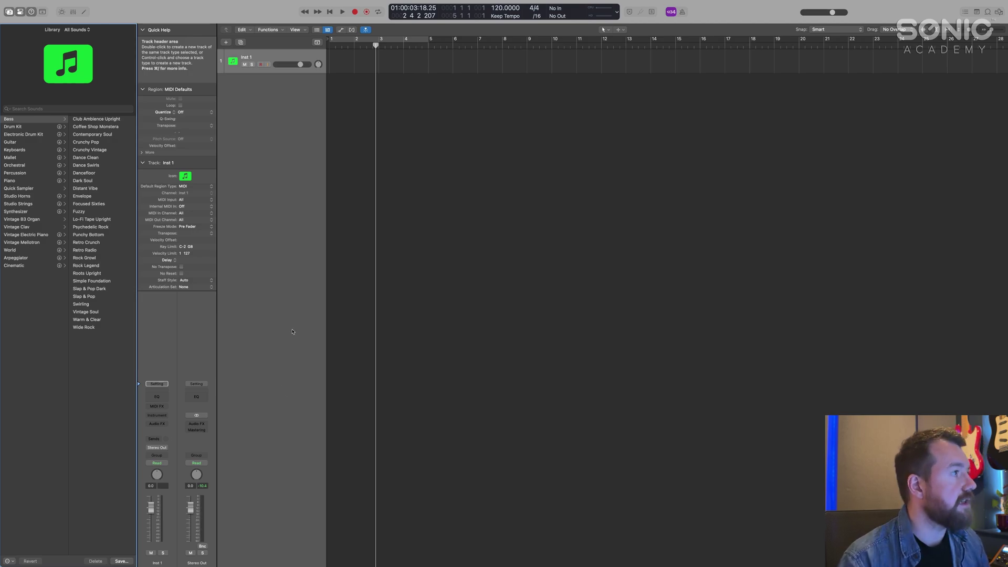
pyautogui.click(63, 4)
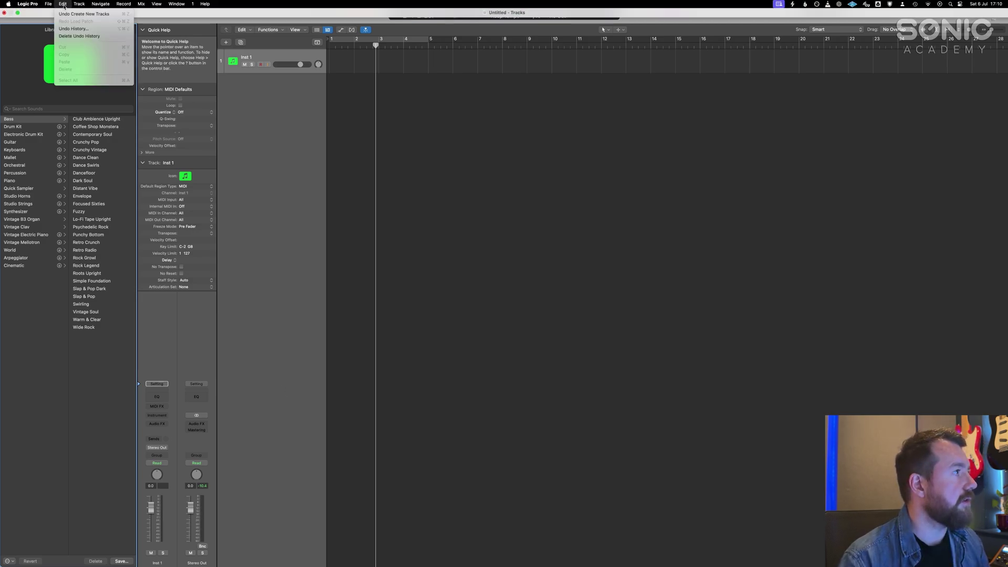
pyautogui.click(434, 201)
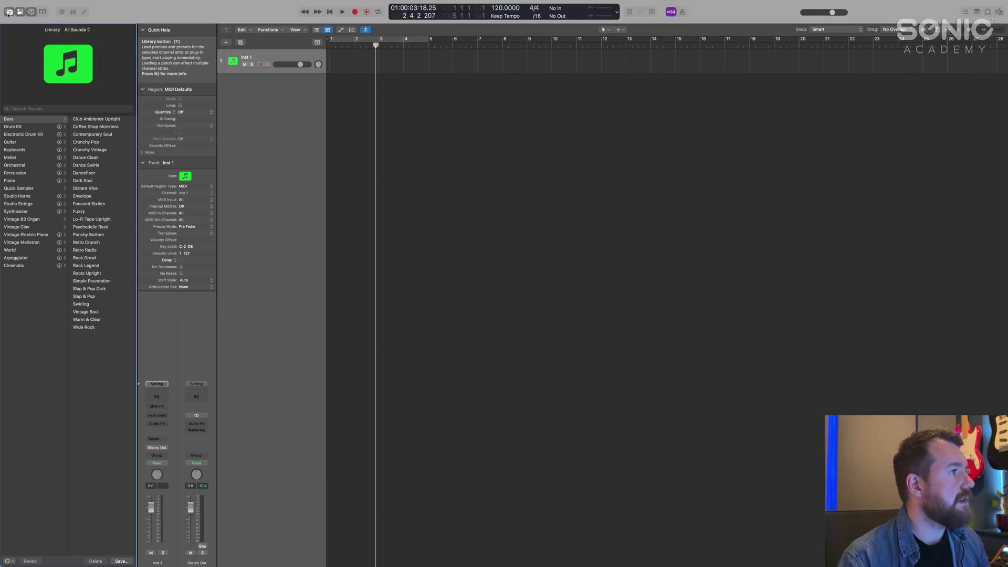
pyautogui.click(9, 11)
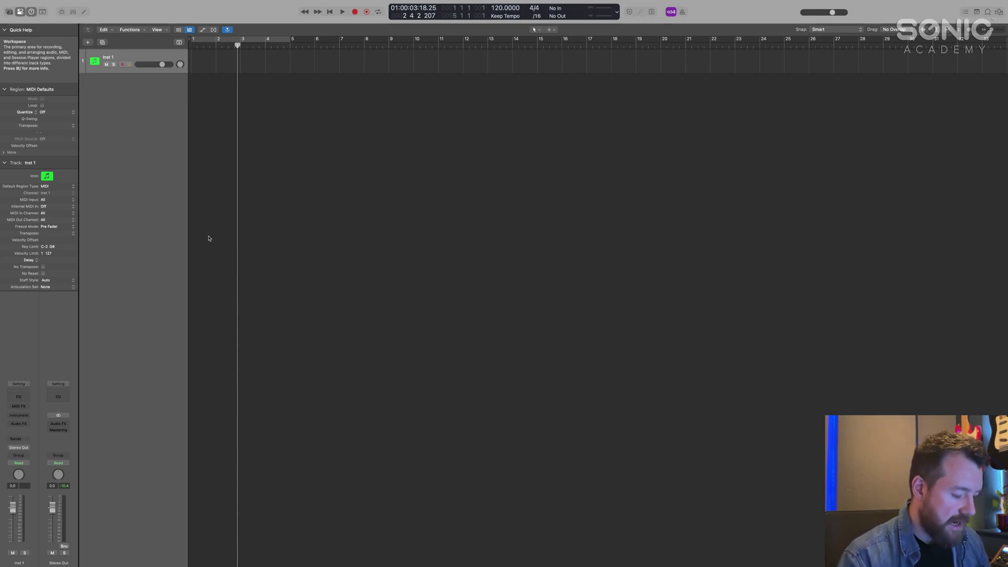
# Show the Mixer to view the project's channel strips, and hide it again
pyautogui.press('x')
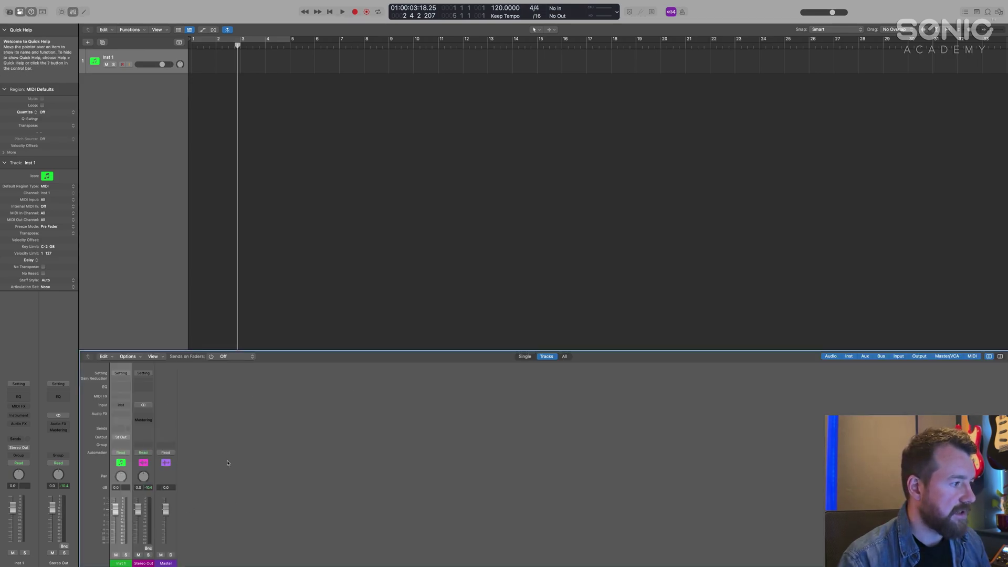
pyautogui.press('x')
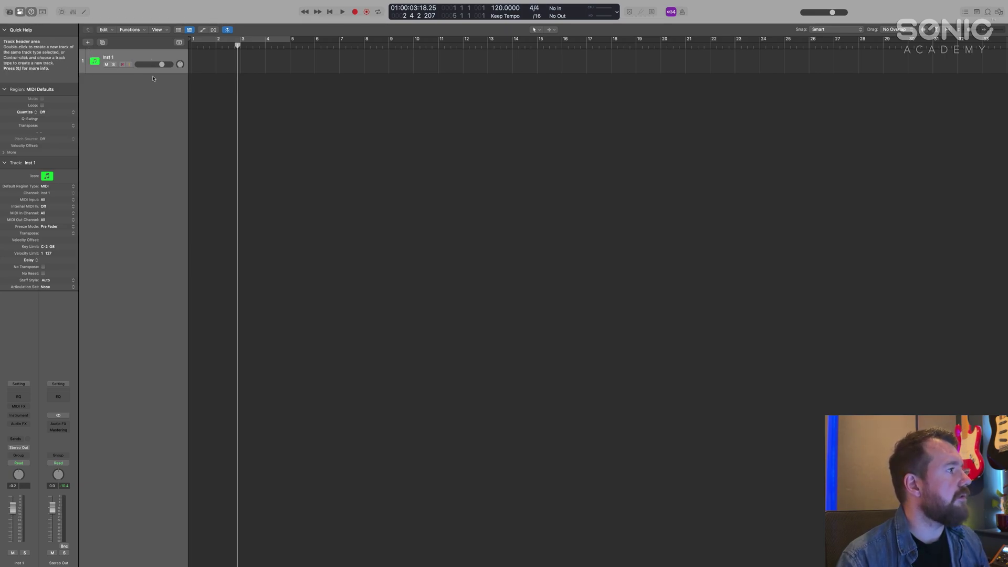
# Show the toolbar, view its customization options, and close them without changing the selection
pyautogui.click(42, 12)
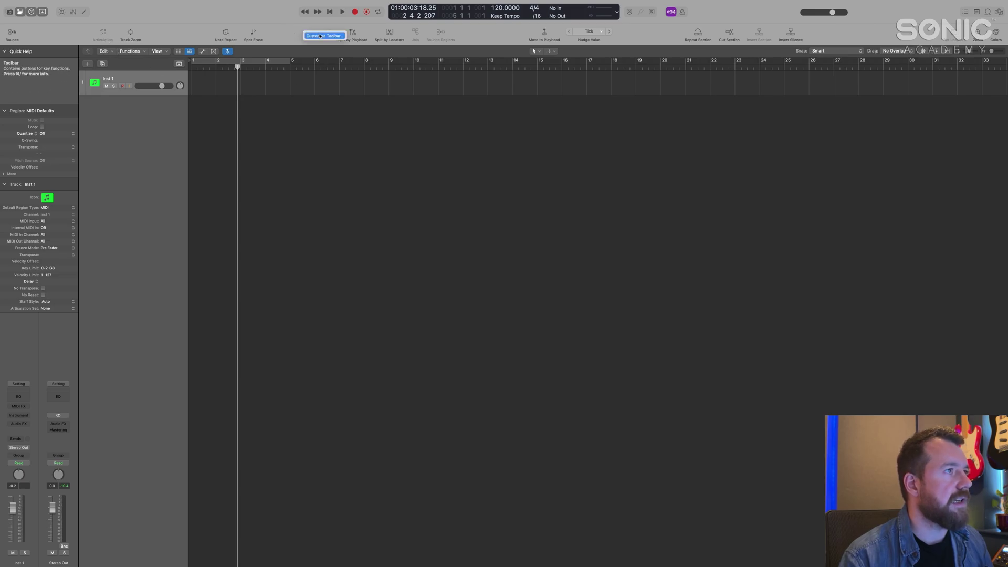
pyautogui.click(318, 36)
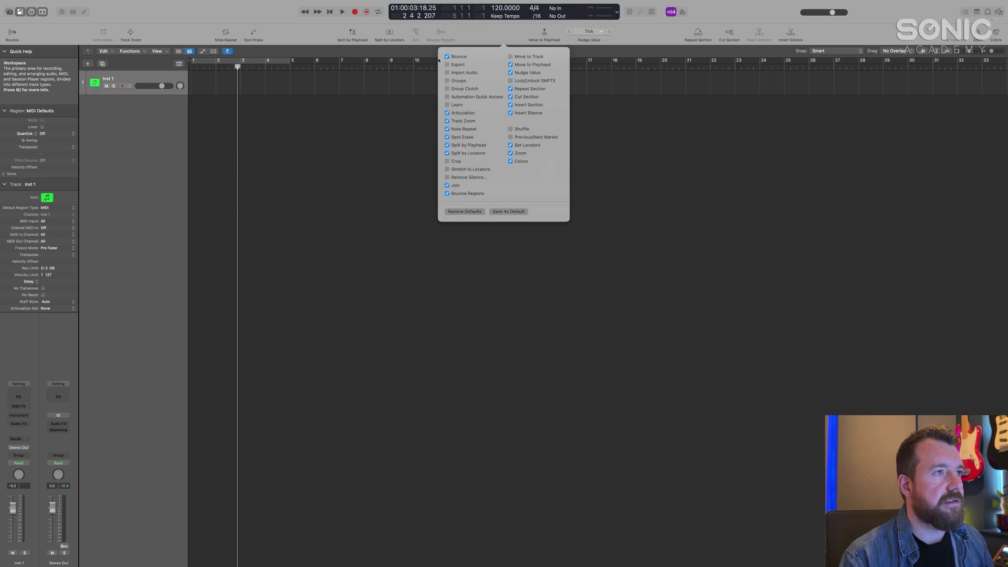
pyautogui.click(300, 36)
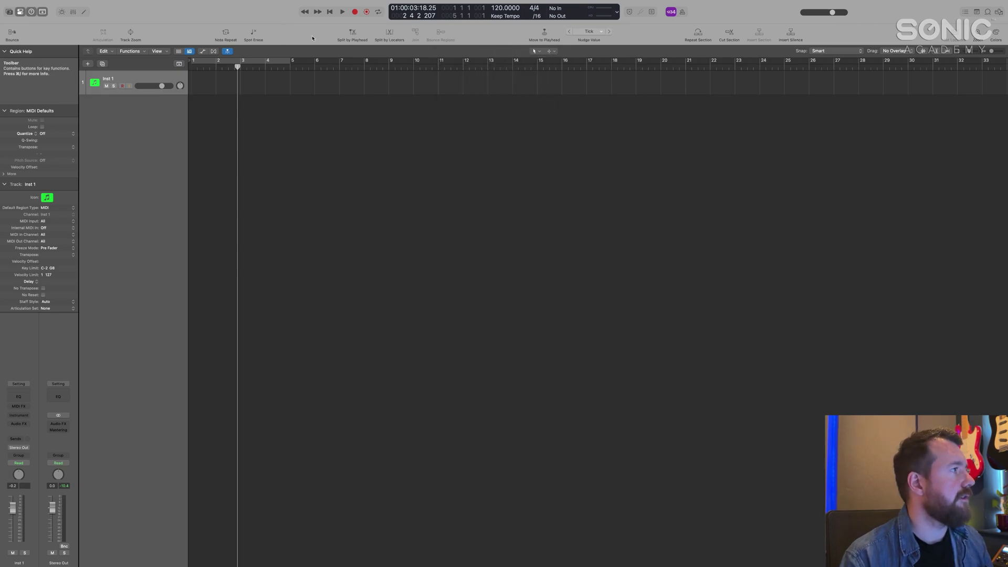
# Show the Smart Controls and insert the Retro Synth instrument on the Inst 1 track
pyautogui.click(62, 12)
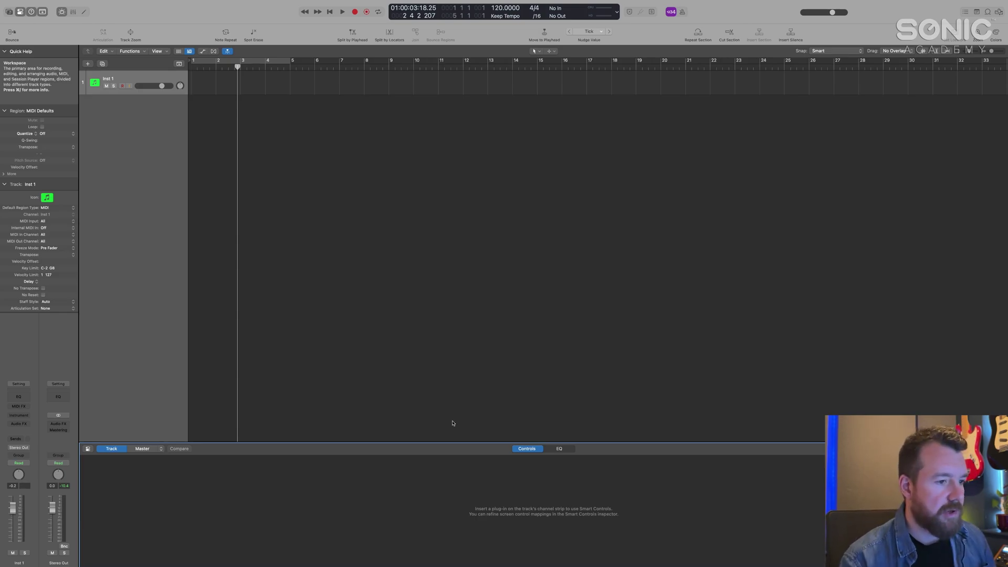
pyautogui.click(21, 421)
pyautogui.click(39, 339)
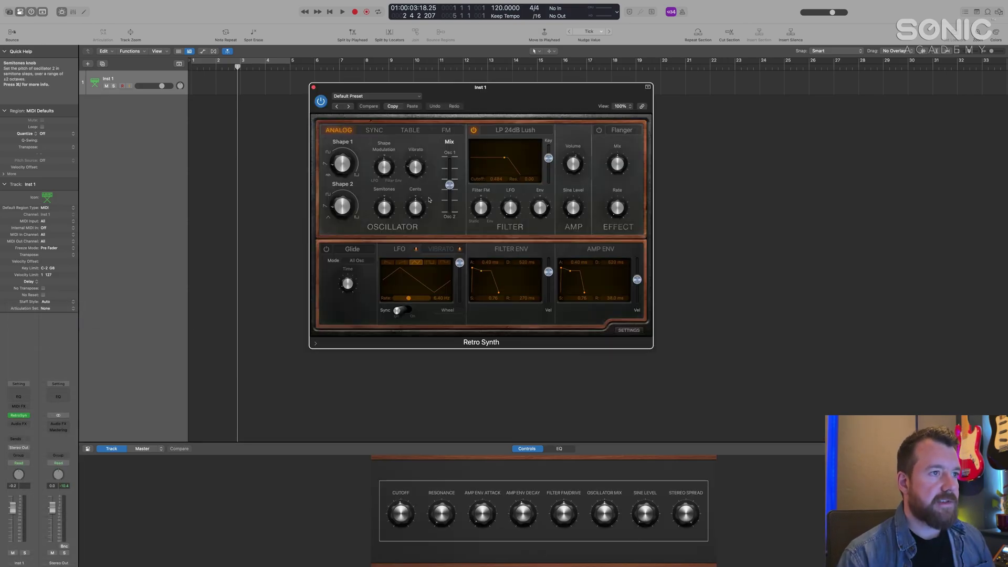
# Adjust Retro Synth's filter cutoff from the Smart Controls and in the plug-in, ending at about 51%, and close the plug-in window
pyautogui.moveTo(401, 512); pyautogui.dragTo(403, 507)
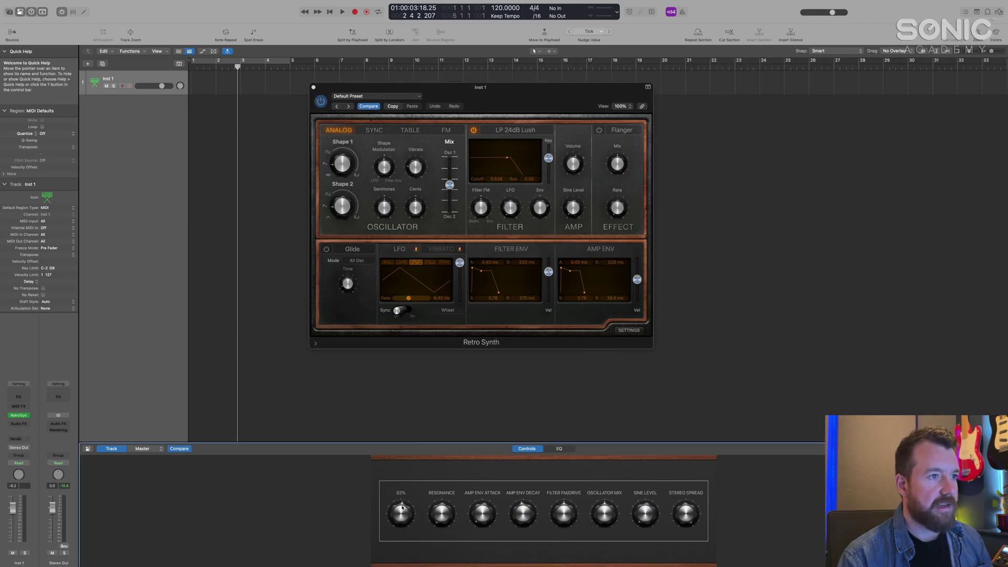
pyautogui.moveTo(496, 178); pyautogui.dragTo(494, 179)
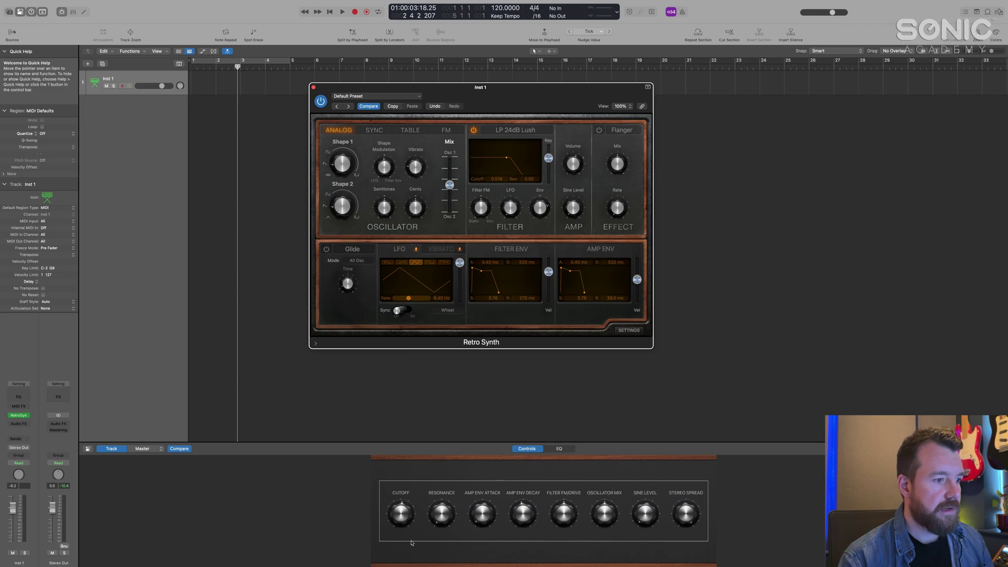
pyautogui.moveTo(403, 517); pyautogui.dragTo(438, 501)
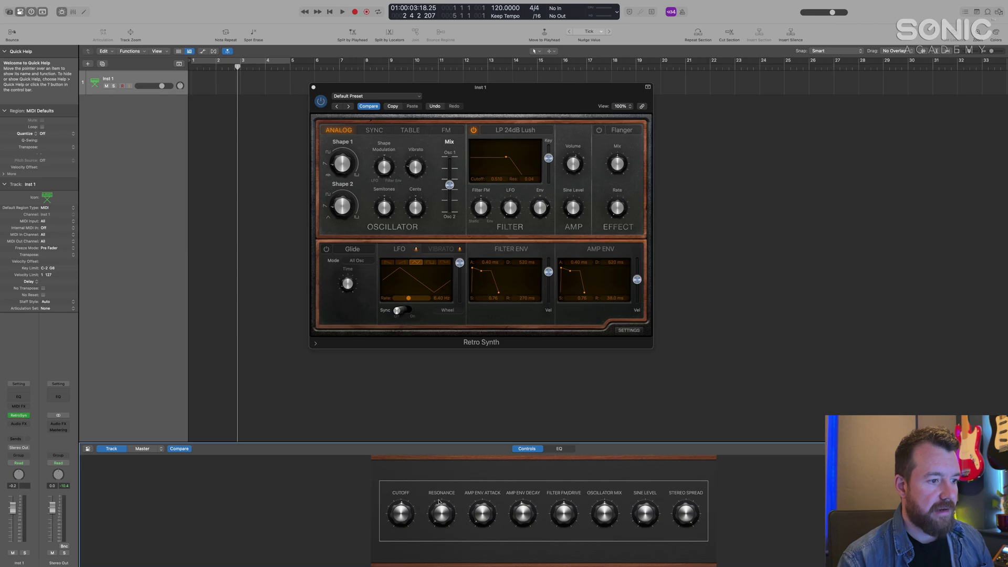
pyautogui.click(314, 89)
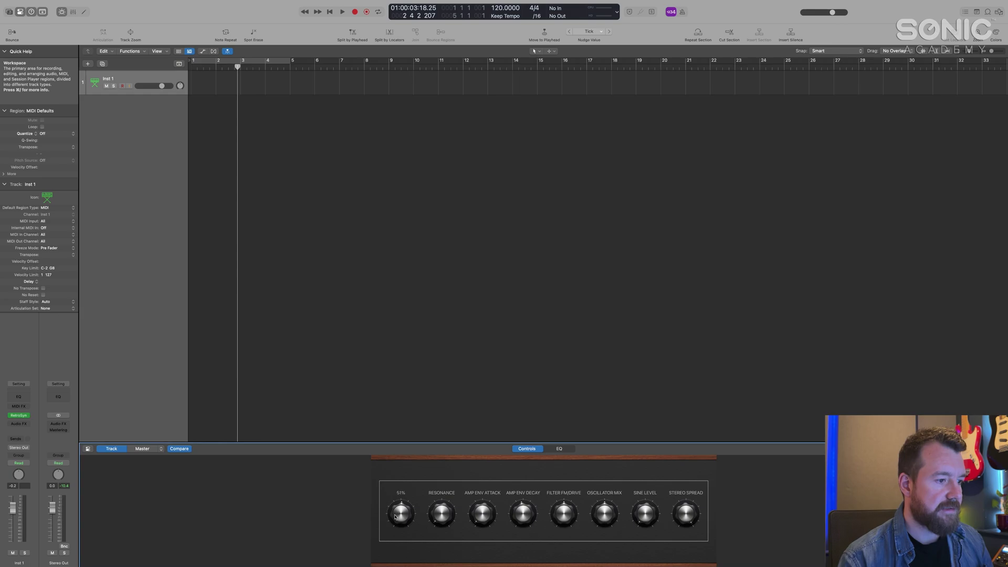
# Hide the Smart Controls and show the Mixer below the tracks area
pyautogui.click(61, 12)
pyautogui.click(75, 13)
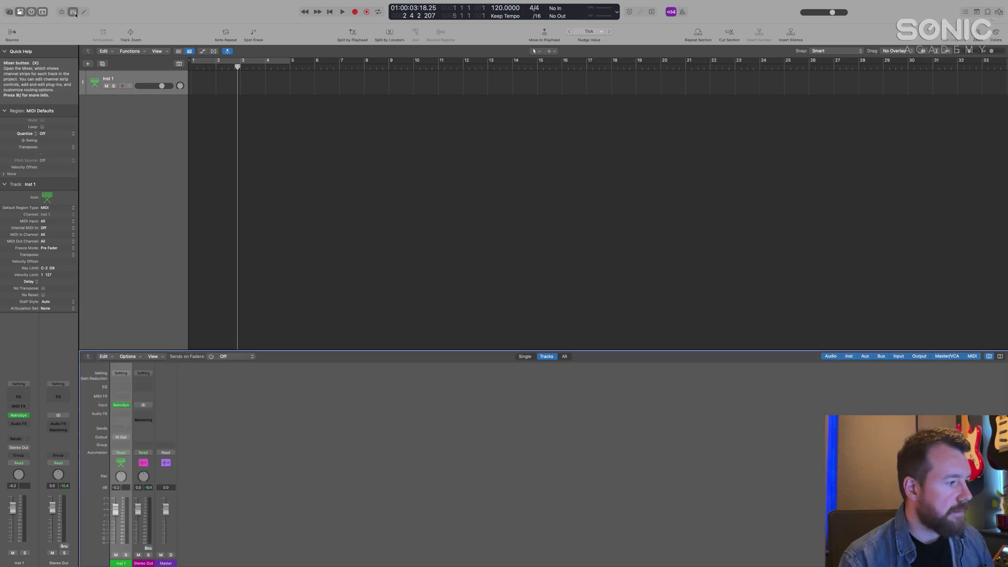
pyautogui.click(144, 96)
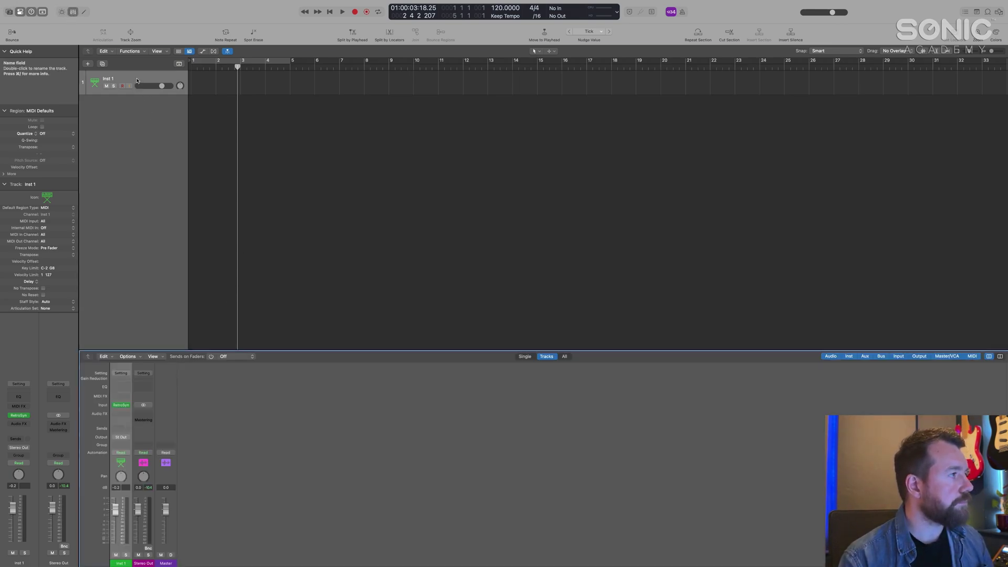
# Duplicate the Retro Synth track until the project has 15 instrument tracks
pyautogui.click(103, 64)
pyautogui.click(103, 64)
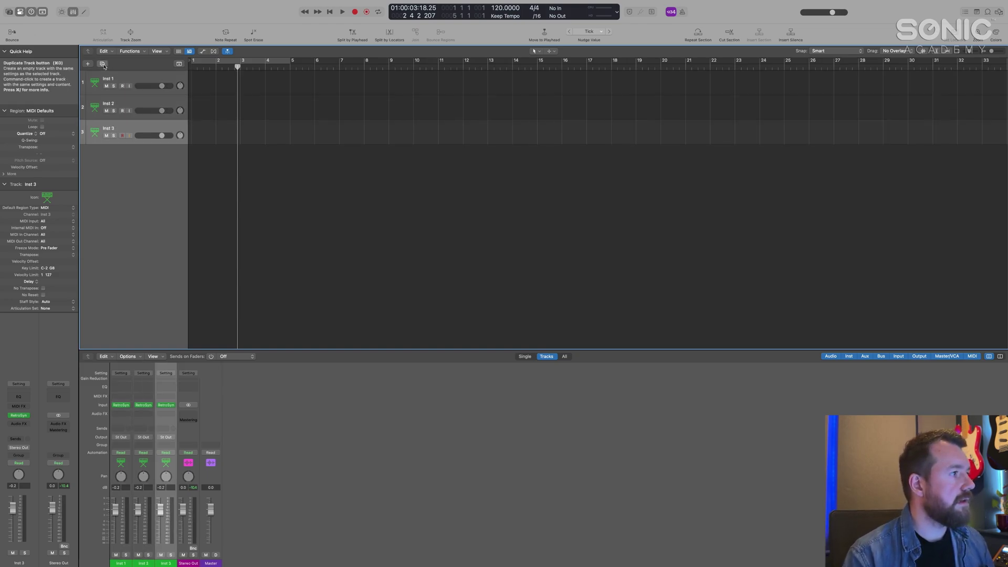
pyautogui.click(103, 64)
pyautogui.click(103, 64)
pyautogui.click(103, 65)
pyautogui.click(103, 64)
pyautogui.click(103, 64)
pyautogui.click(103, 64)
pyautogui.click(103, 64)
pyautogui.click(103, 65)
pyautogui.click(103, 64)
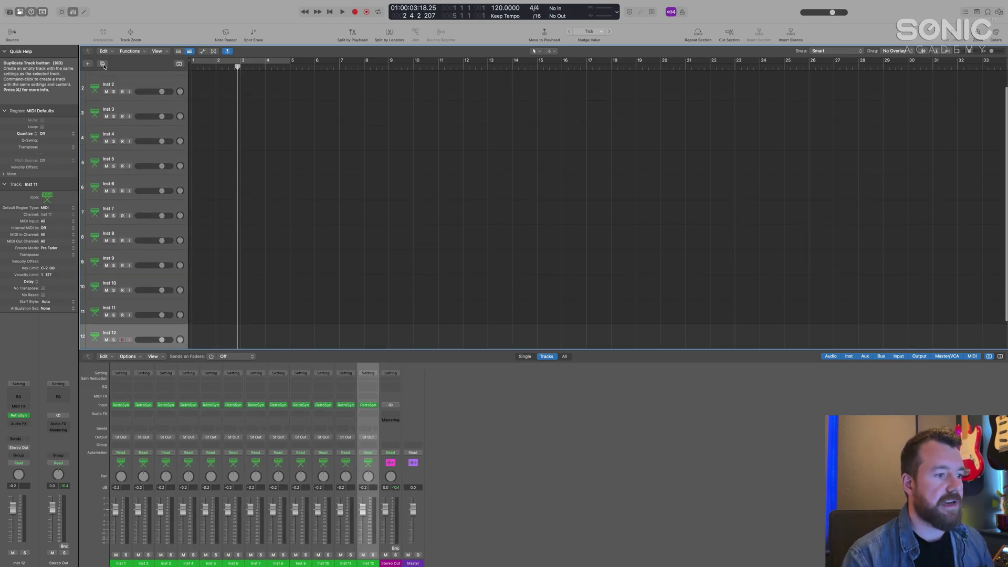
pyautogui.click(103, 64)
pyautogui.click(103, 64)
pyautogui.click(103, 64)
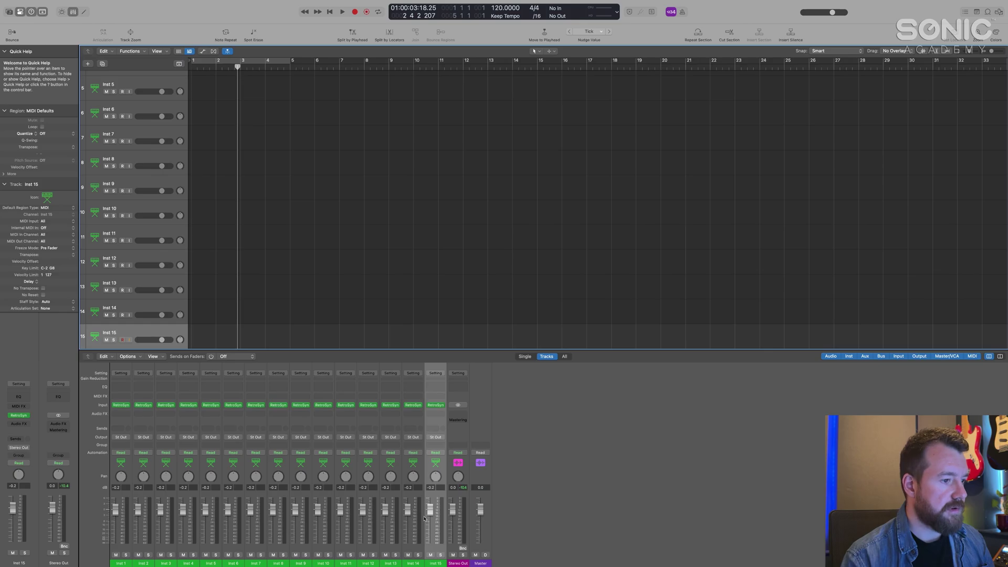
# Select the Inst 1 track and adjust its volume fader in the track header, channel strip and Mixer, ending at -1.8 dB
pyautogui.scroll(4, 137, 84)
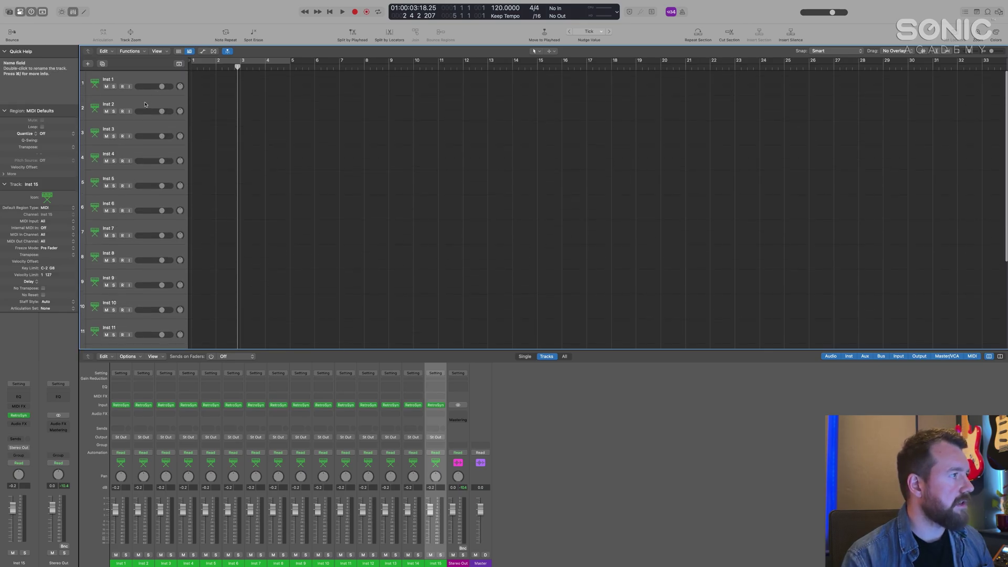
pyautogui.click(137, 82)
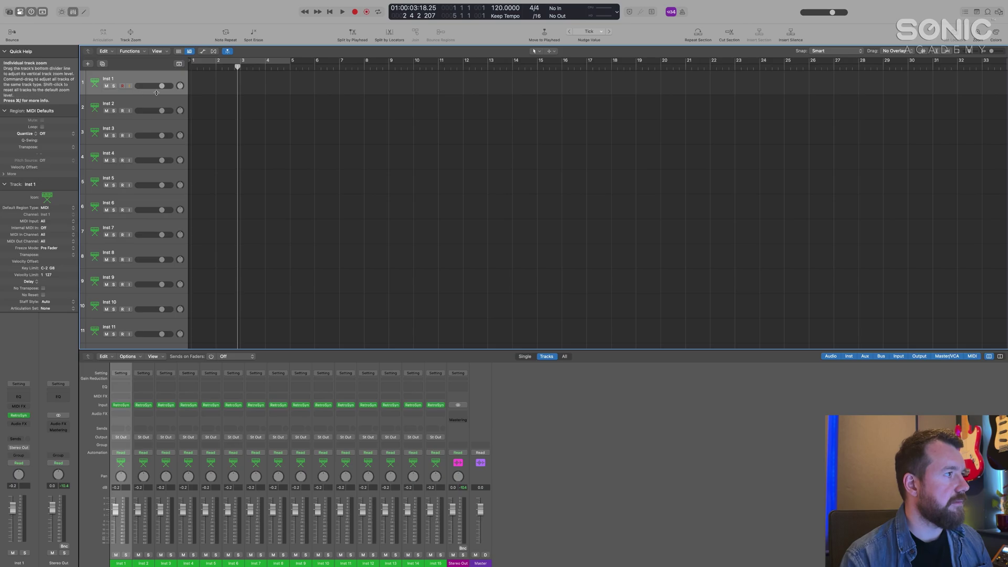
pyautogui.moveTo(162, 86); pyautogui.dragTo(152, 86)
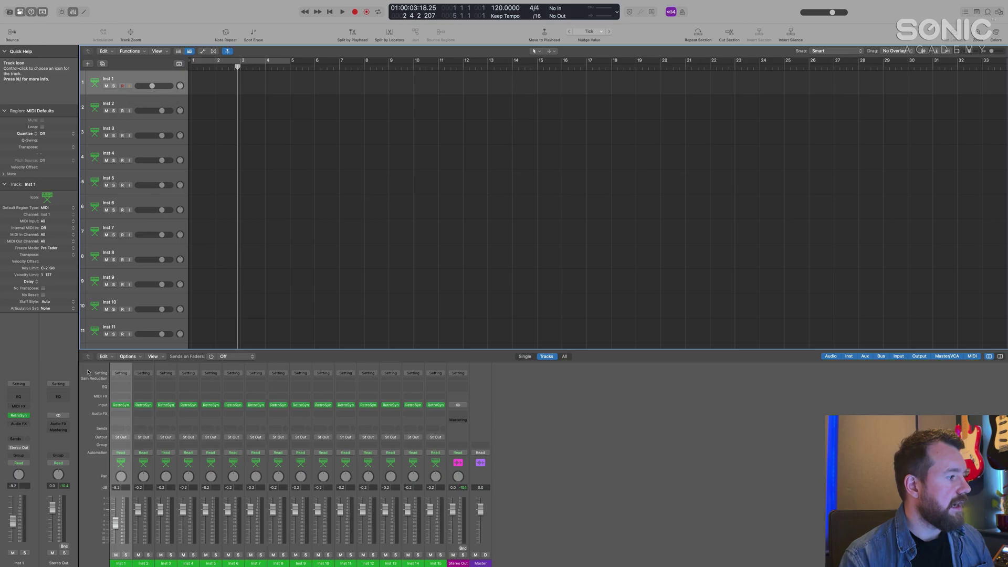
pyautogui.moveTo(12, 521)
pyautogui.mouseDown()
pyautogui.moveTo(12, 509)
pyautogui.moveTo(13, 518)
pyautogui.mouseUp()
pyautogui.moveTo(116, 521); pyautogui.dragTo(116, 515)
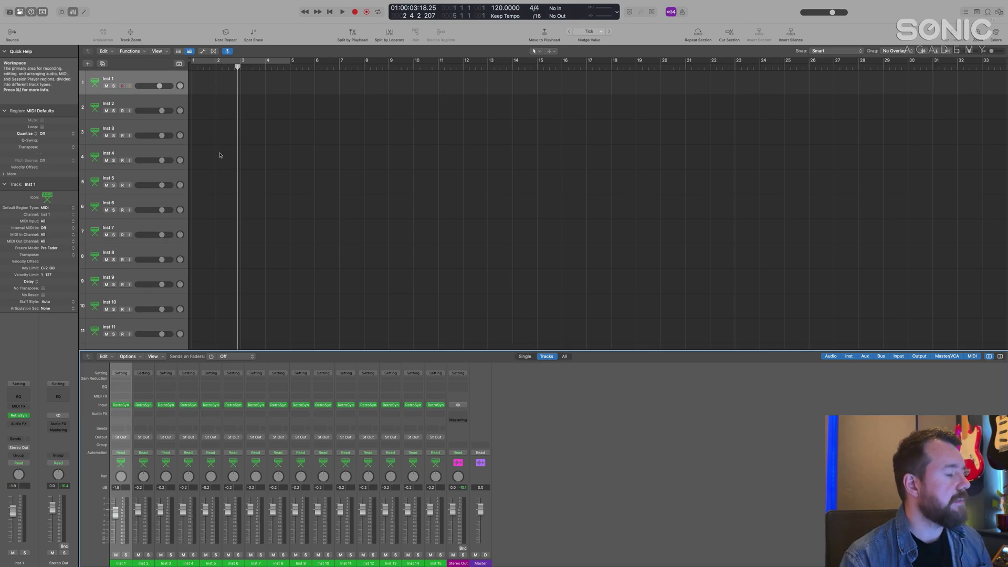
# Hide the Mixer, and briefly show and hide the editors area for the Inst 1 track
pyautogui.press('x')
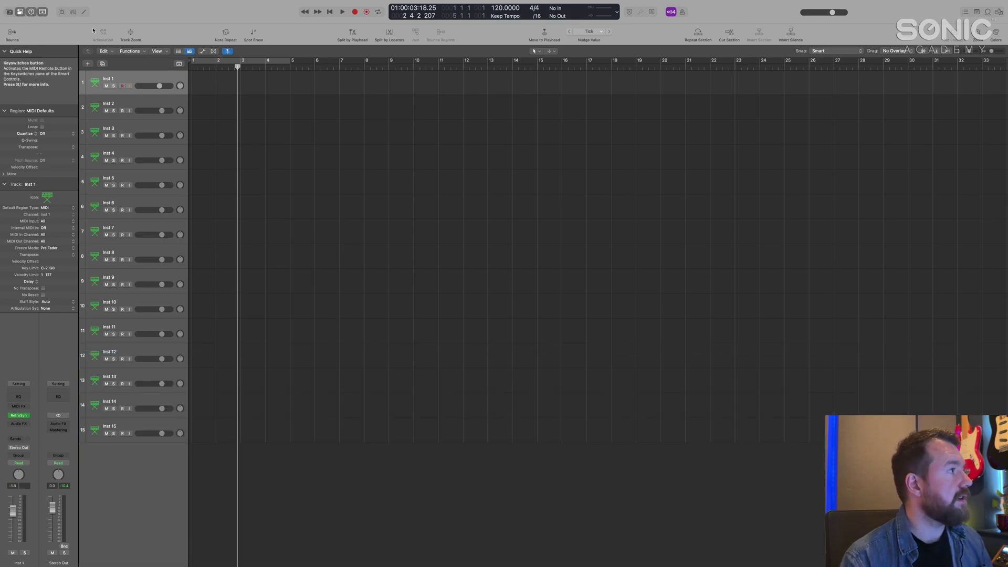
pyautogui.click(70, 12)
pyautogui.click(71, 12)
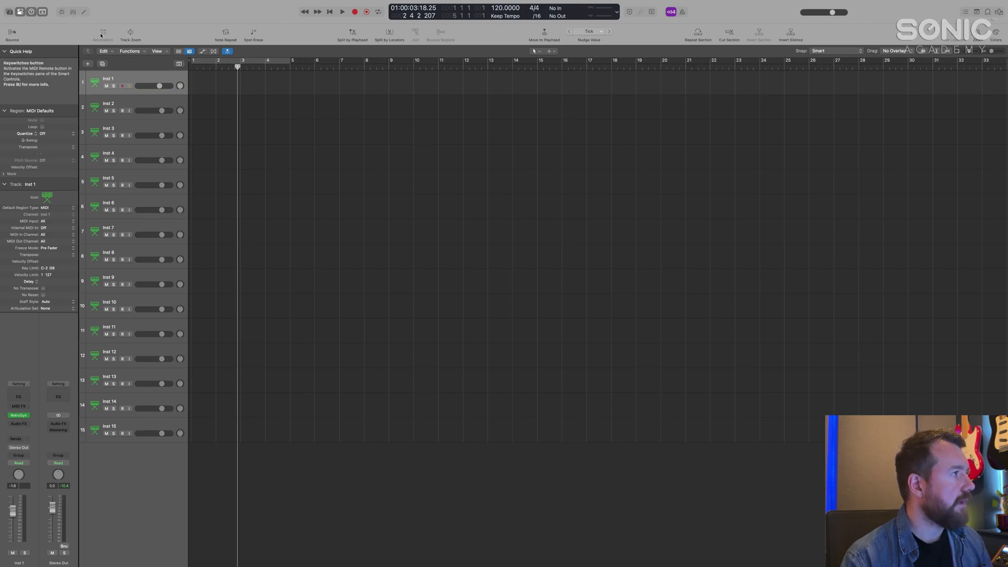
pyautogui.click(84, 12)
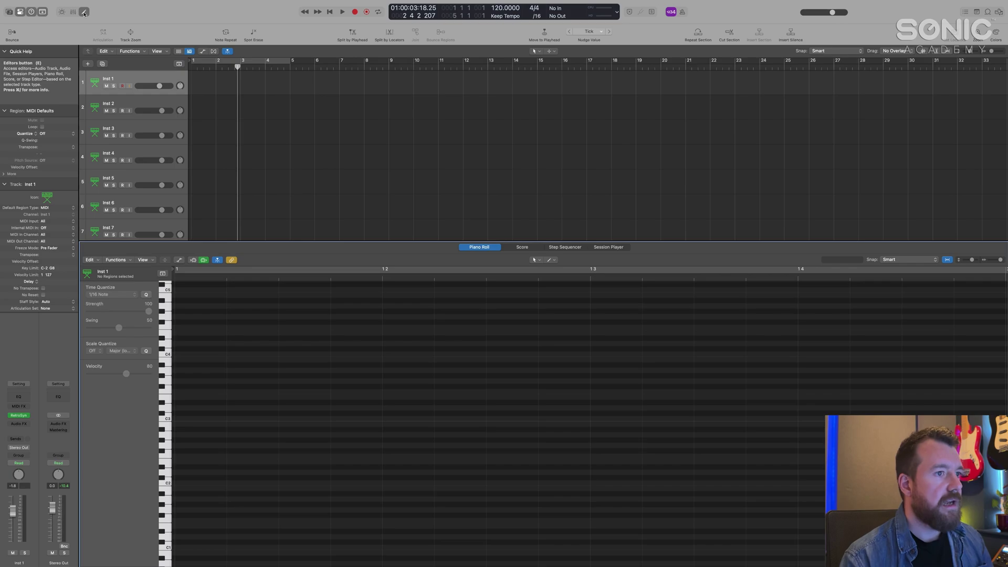
pyautogui.click(84, 12)
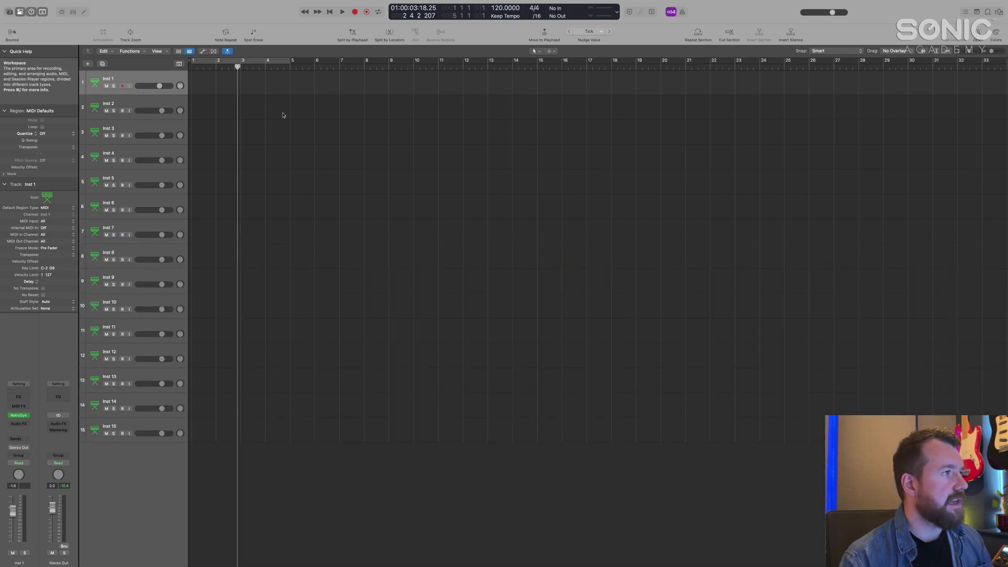
# Create an empty MIDI region at bar 1 on the Inst 1 track, open it in the Piano Roll and close the editor
pyautogui.rightClick(215, 81)
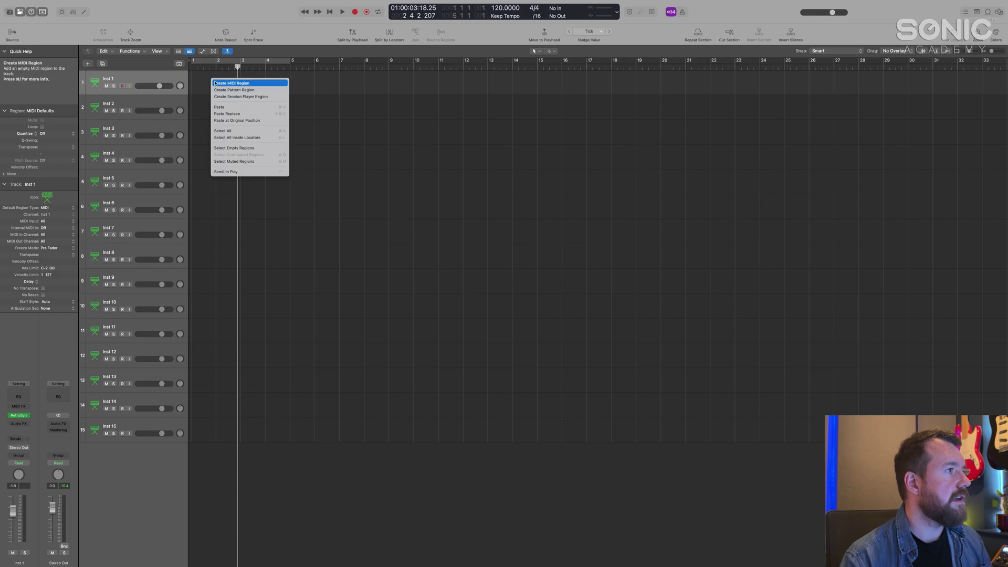
pyautogui.click(226, 84)
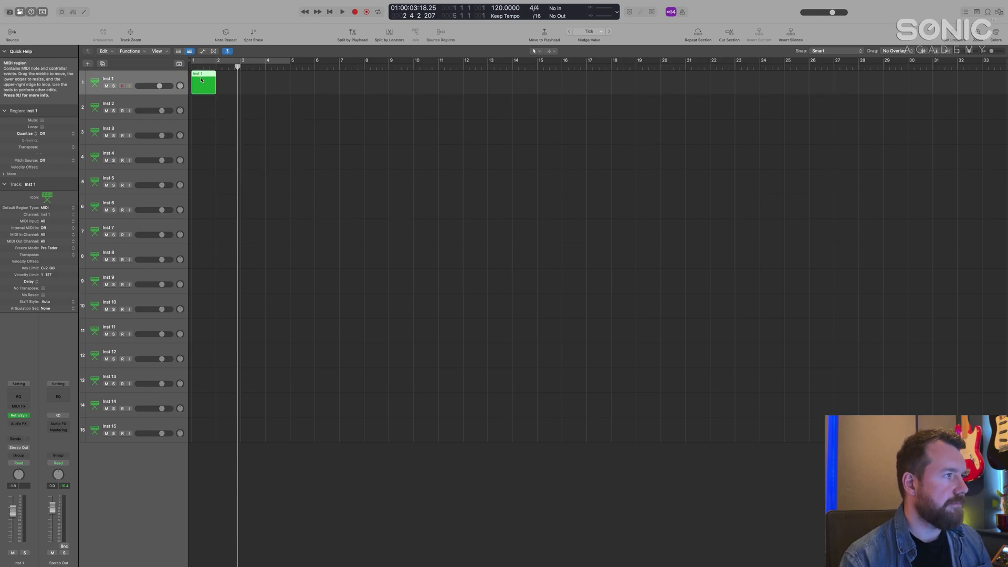
pyautogui.doubleClick(208, 83)
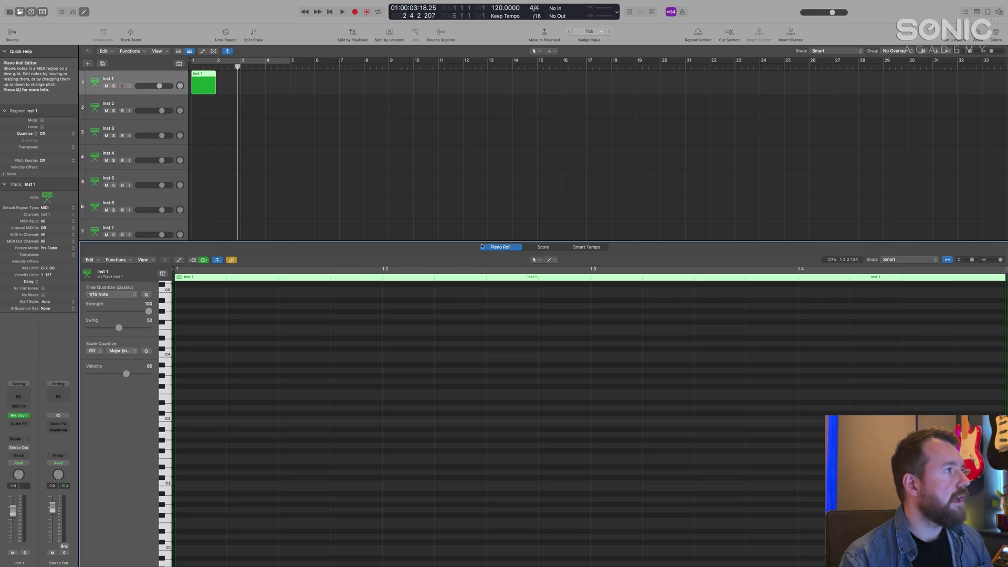
pyautogui.click(83, 13)
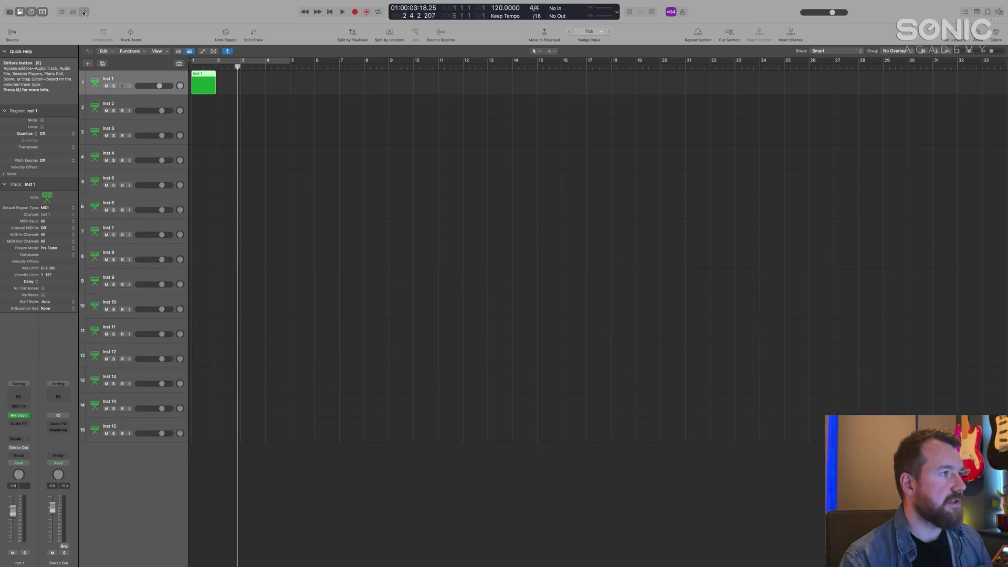
# View the Inst 1 region in the Piano Roll, Score and Smart Tempo editors, return to the Piano Roll and hide the editors
pyautogui.click(83, 12)
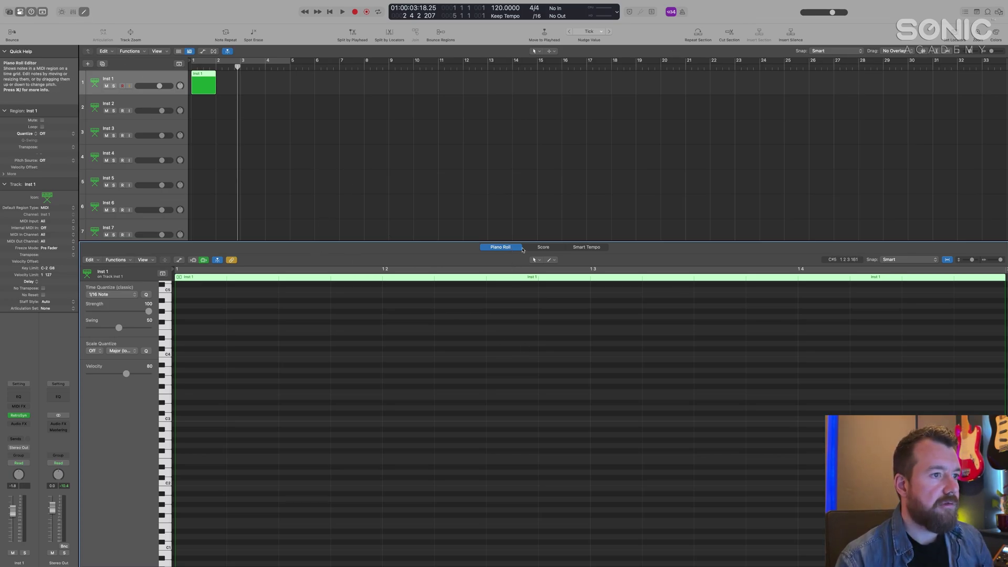
pyautogui.click(545, 248)
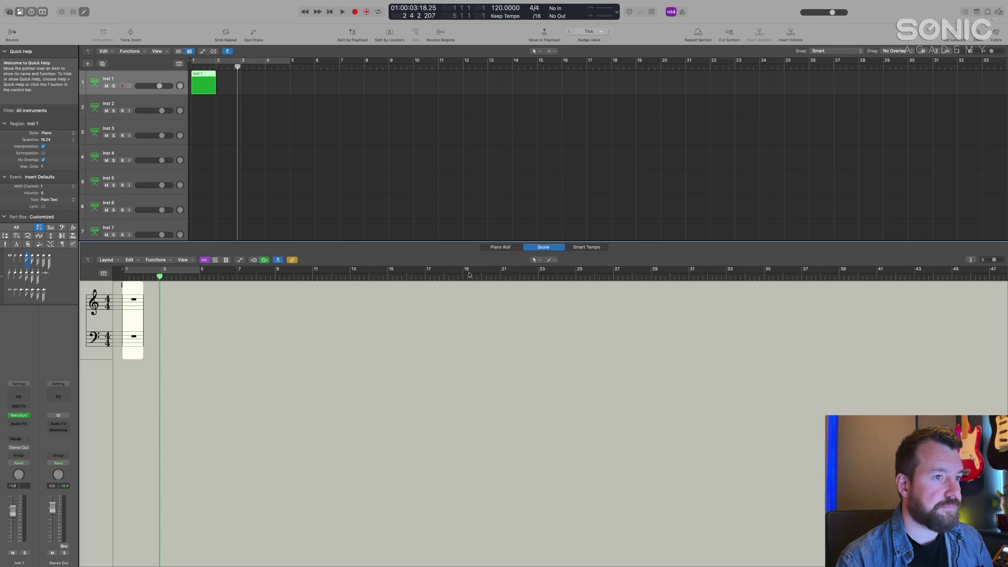
pyautogui.click(581, 248)
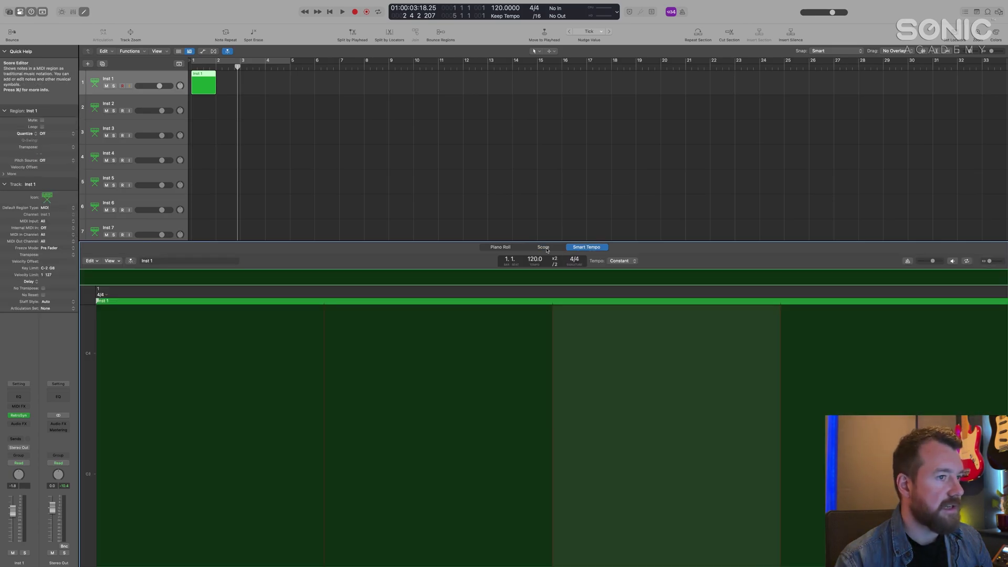
pyautogui.click(544, 248)
pyautogui.click(586, 247)
pyautogui.click(504, 247)
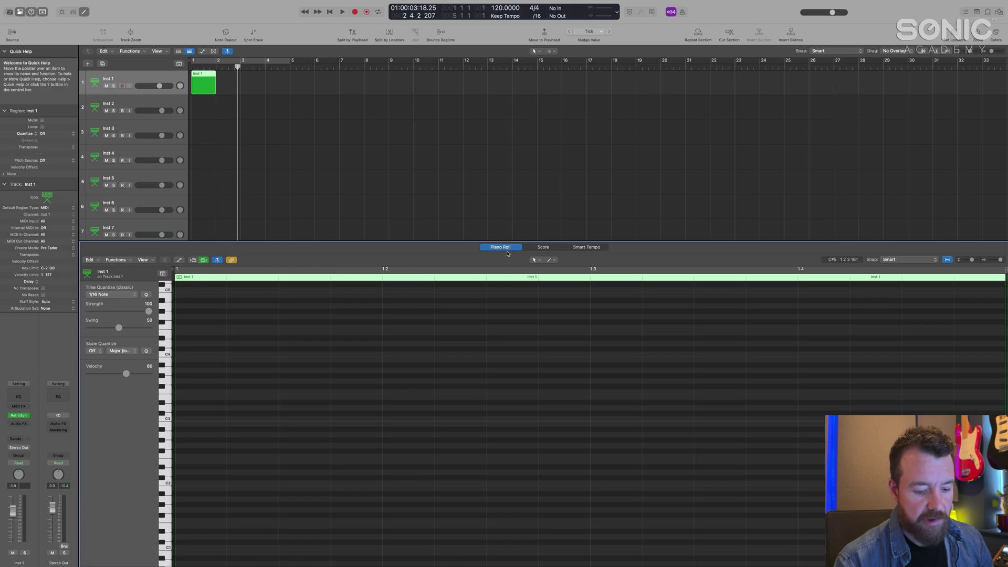
pyautogui.press('e')
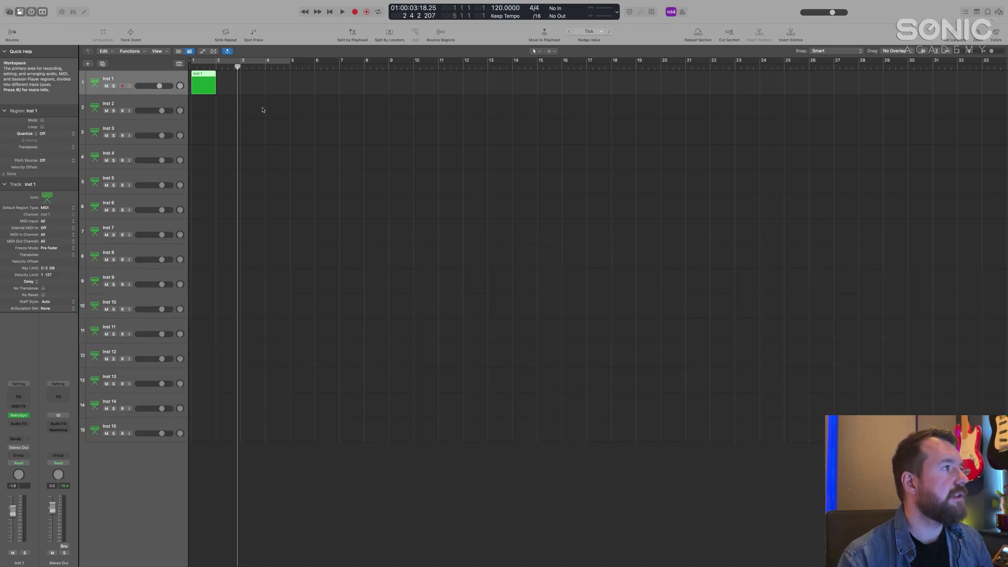
# Return the playhead to the project start, move it forward three bars and rewind it three bars
pyautogui.press('Return')
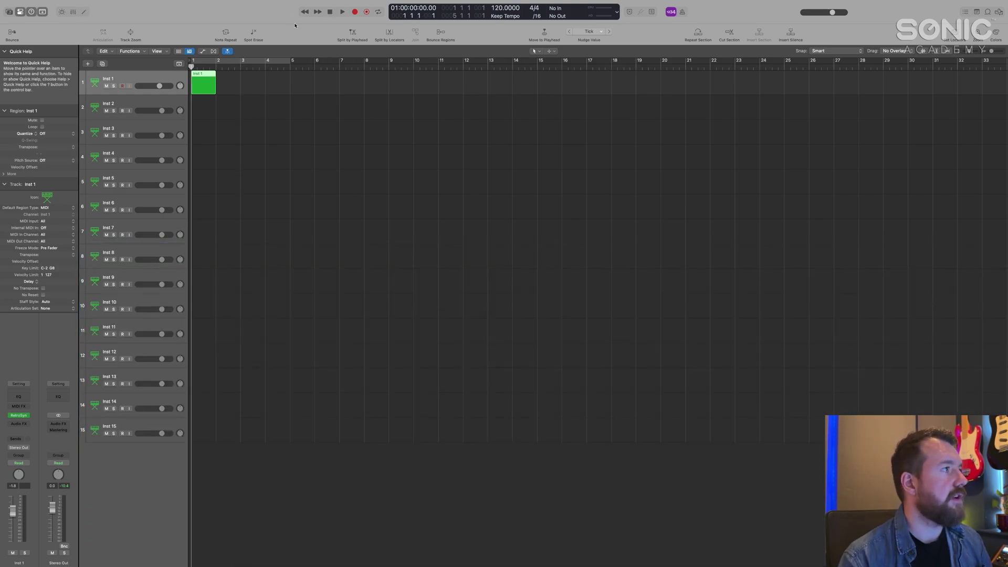
pyautogui.click(319, 12)
pyautogui.click(318, 12)
pyautogui.click(318, 12)
pyautogui.press(',')
pyautogui.press(',')
pyautogui.press(',')
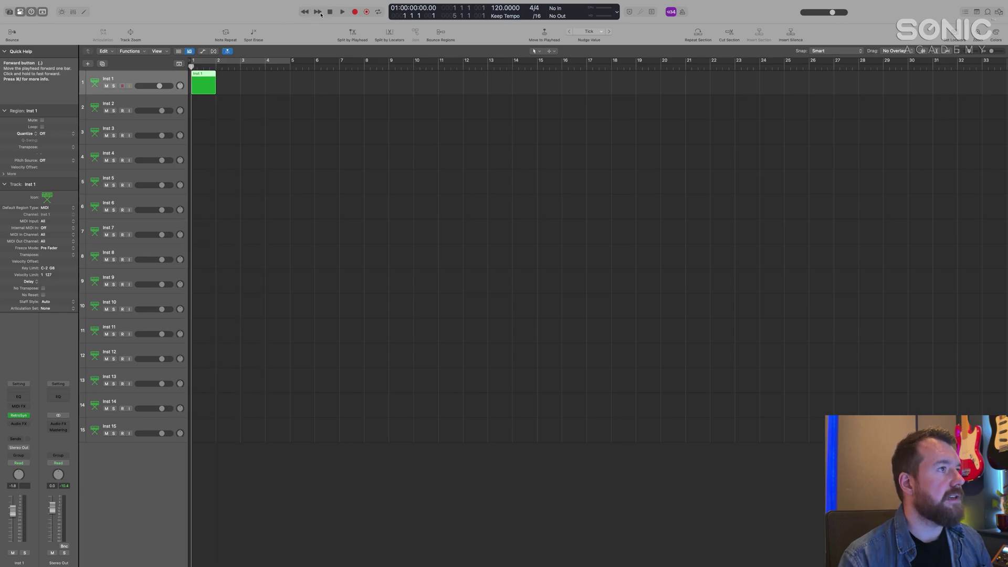
# Forward the playhead five bars, return it to the project start, and play and stop the project briefly within bar 1
pyautogui.click(318, 12)
pyautogui.click(317, 12)
pyautogui.click(317, 12)
pyautogui.click(317, 12)
pyautogui.click(317, 12)
pyautogui.click(330, 12)
pyautogui.click(342, 11)
pyautogui.click(330, 13)
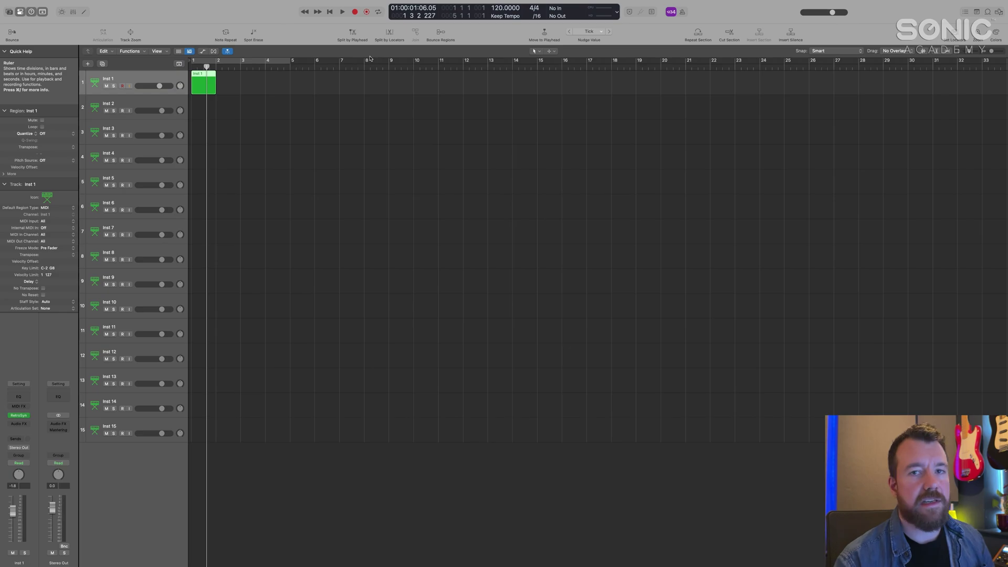
# Toggle Cycle mode on and off, once from the control bar and once from the ruler
pyautogui.click(379, 12)
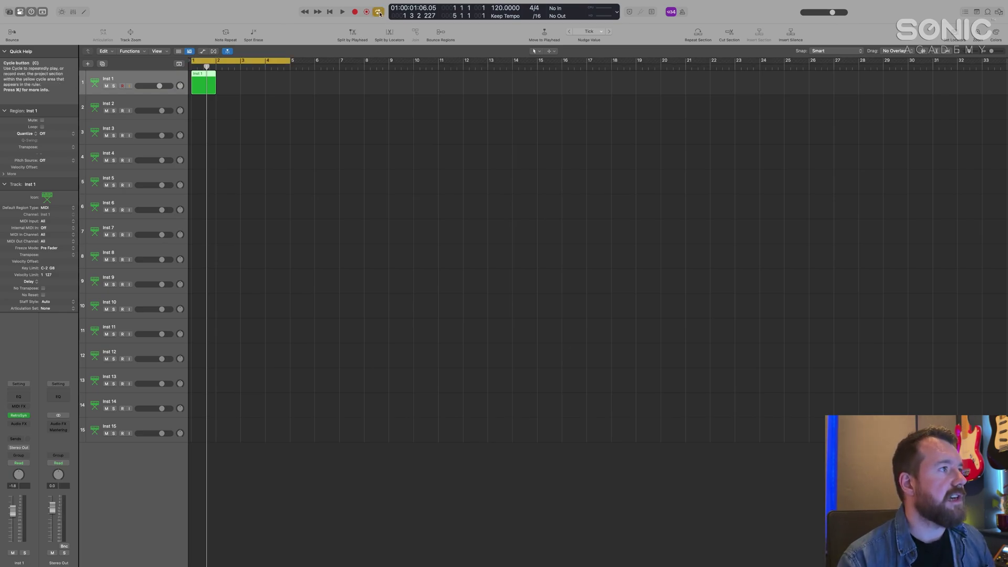
pyautogui.click(379, 12)
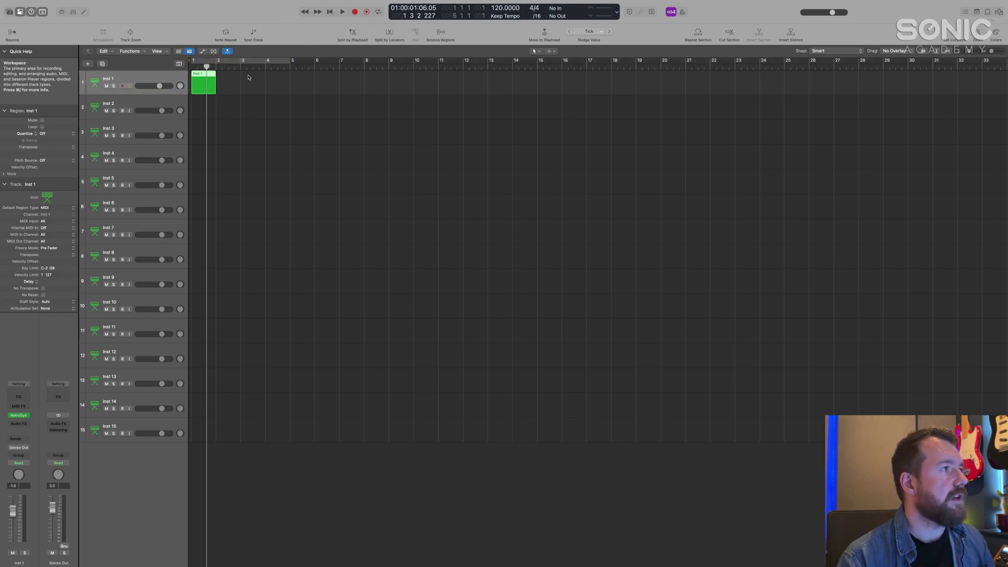
pyautogui.click(236, 61)
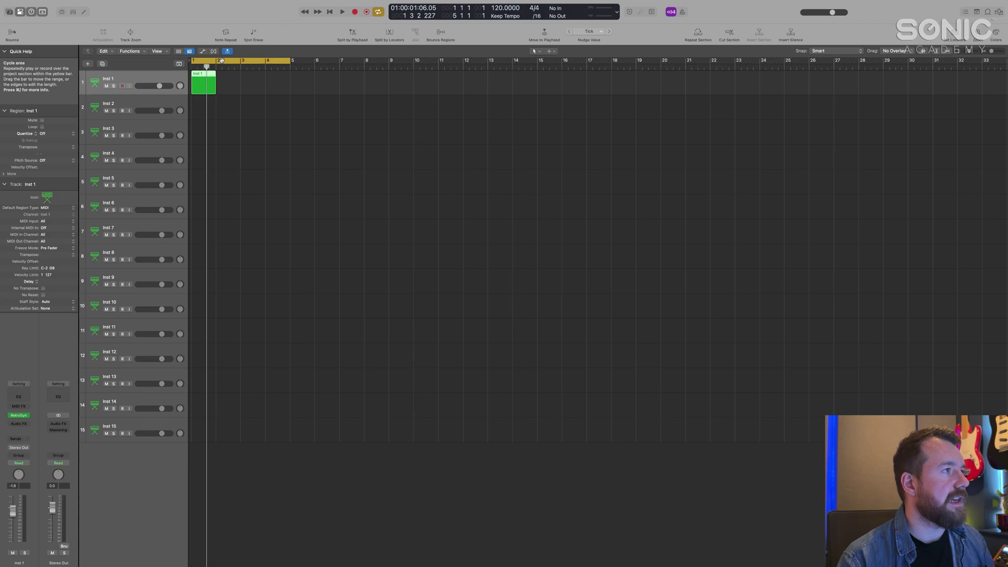
pyautogui.click(222, 61)
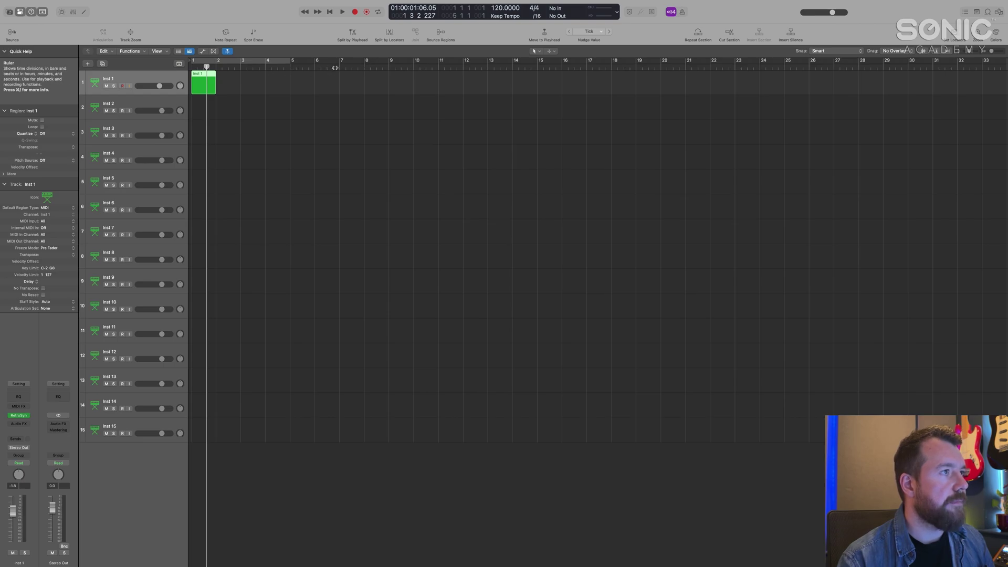
# Move the playhead along the ruler to bar 7, rewind it in steps, and place it just before bar 5
pyautogui.moveTo(339, 69)
pyautogui.mouseDown()
pyautogui.moveTo(468, 67)
pyautogui.moveTo(305, 67)
pyautogui.moveTo(344, 68)
pyautogui.mouseUp()
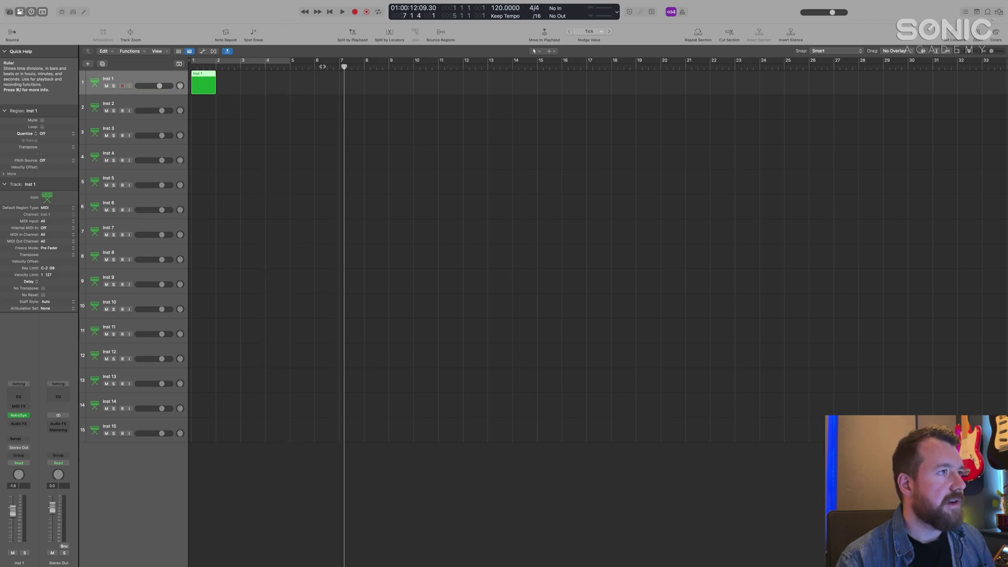
pyautogui.press(',')
pyautogui.press(',')
pyautogui.press(',')
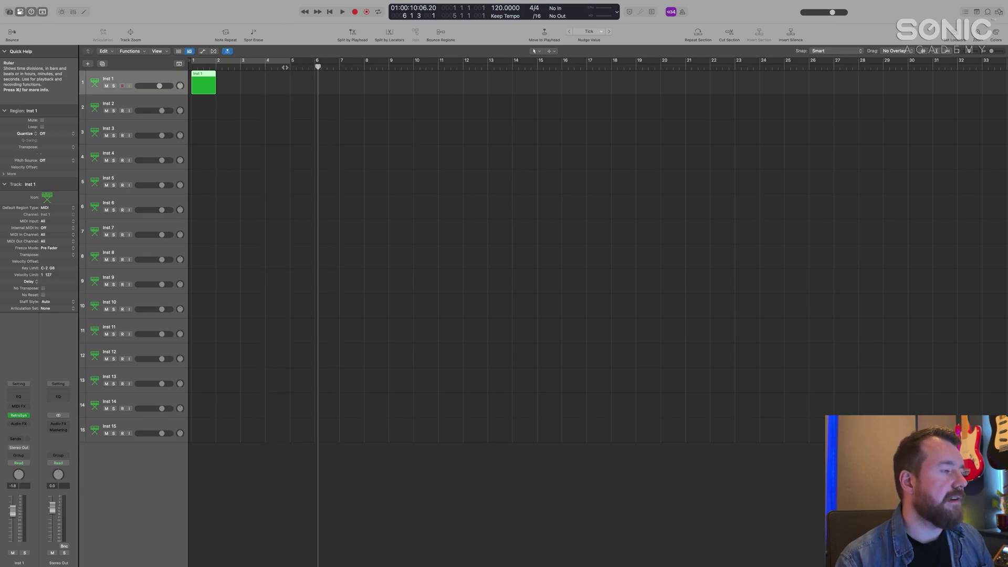
pyautogui.moveTo(333, 67); pyautogui.dragTo(288, 67)
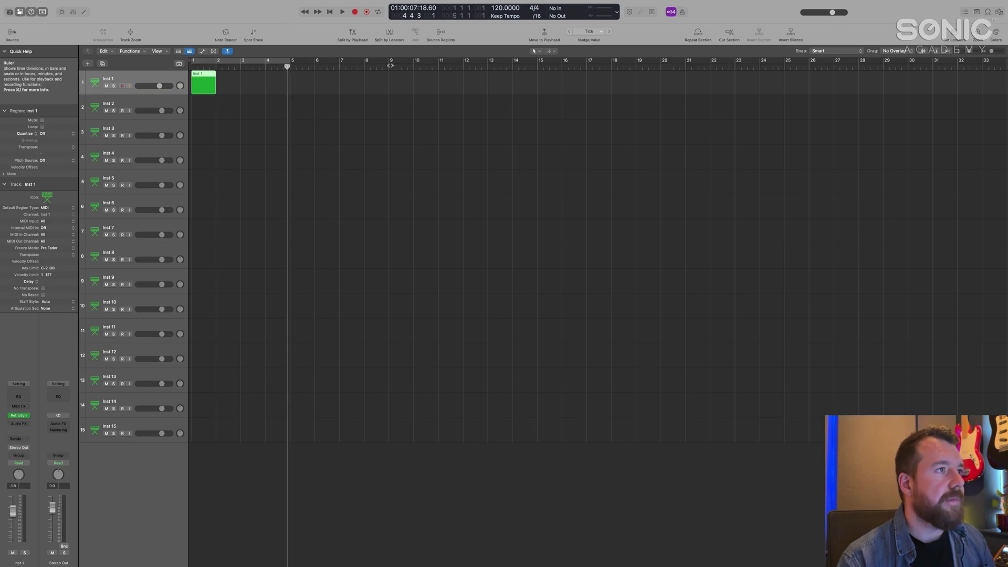
# Draw a cycle area in the ruler from bar 5 to bar 9, toggle it off and on, and leave it active
pyautogui.moveTo(387, 63); pyautogui.dragTo(290, 63)
pyautogui.click(336, 60)
pyautogui.click(334, 61)
pyautogui.moveTo(335, 61)
pyautogui.mouseDown()
pyautogui.moveTo(408, 66)
pyautogui.moveTo(336, 70)
pyautogui.mouseUp()
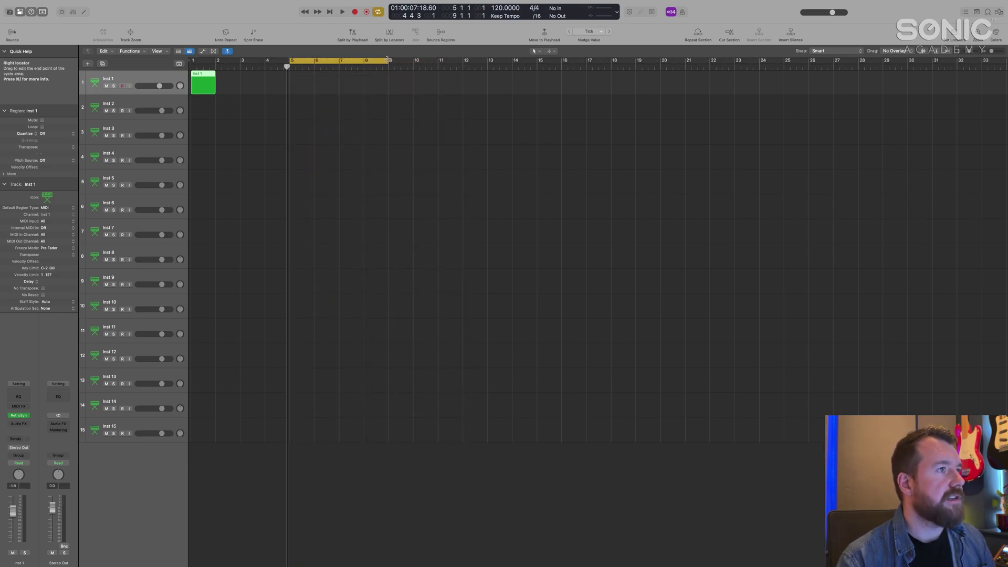
pyautogui.click(387, 63)
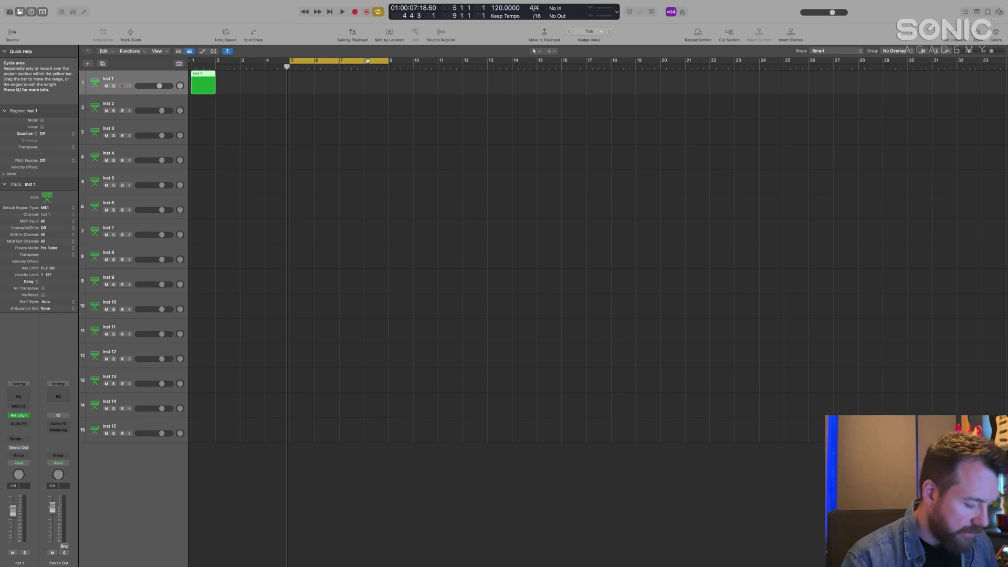
# Switch the cycle area to a skip cycle and back, and move it to span bars 1 to 5
pyautogui.keyDown('super'); pyautogui.click(365, 62); pyautogui.keyUp('super')
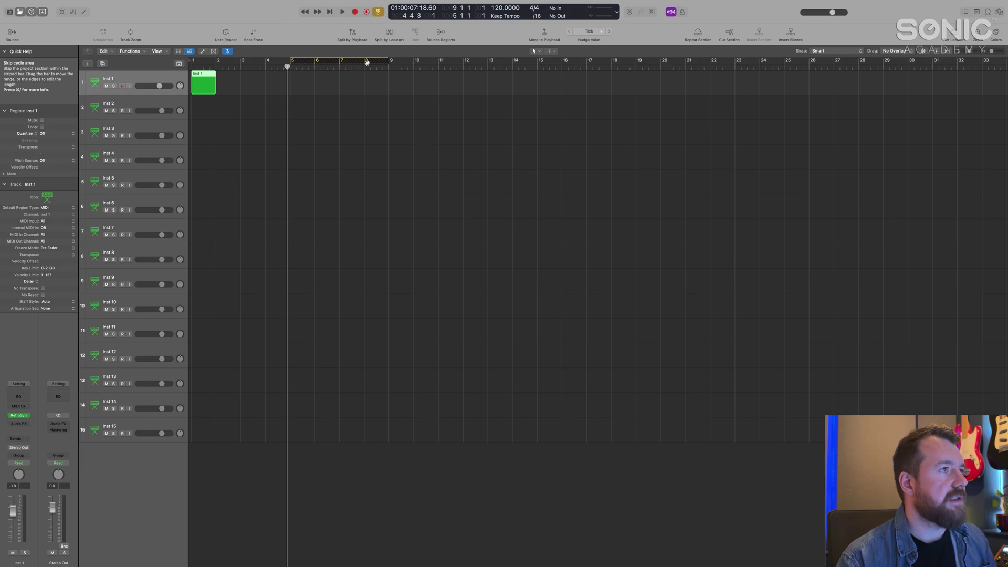
pyautogui.keyDown('super'); pyautogui.click(351, 62); pyautogui.keyUp('super')
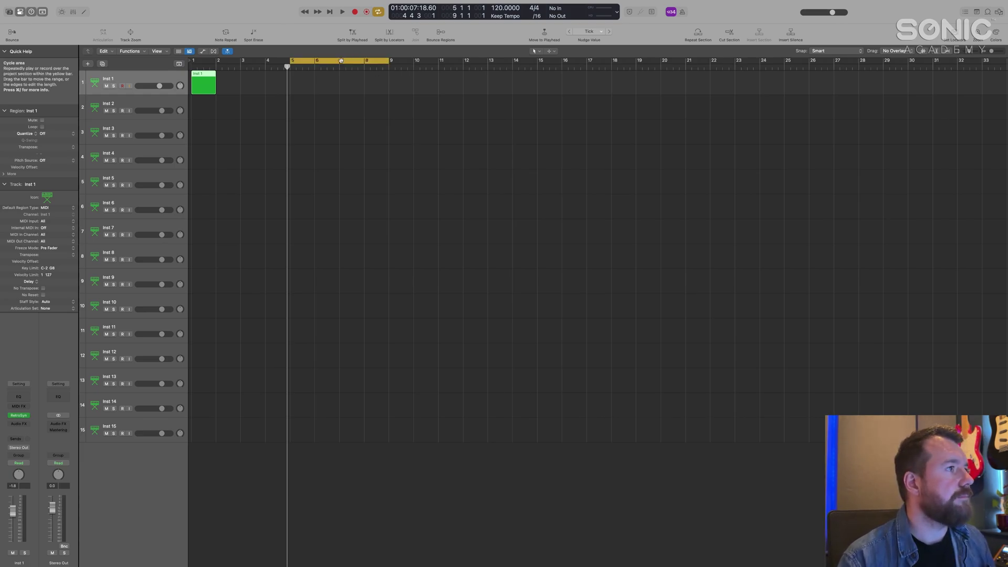
pyautogui.moveTo(342, 61); pyautogui.dragTo(244, 62)
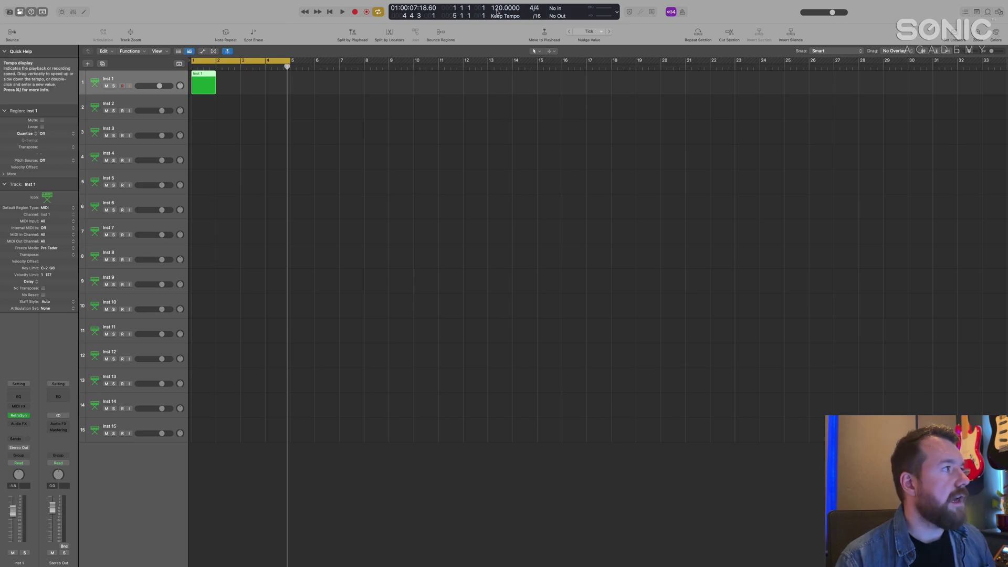
# Switch the LCD display mode to Beats & Project, and return it to Custom
pyautogui.click(618, 12)
pyautogui.scroll(3, 622, 15)
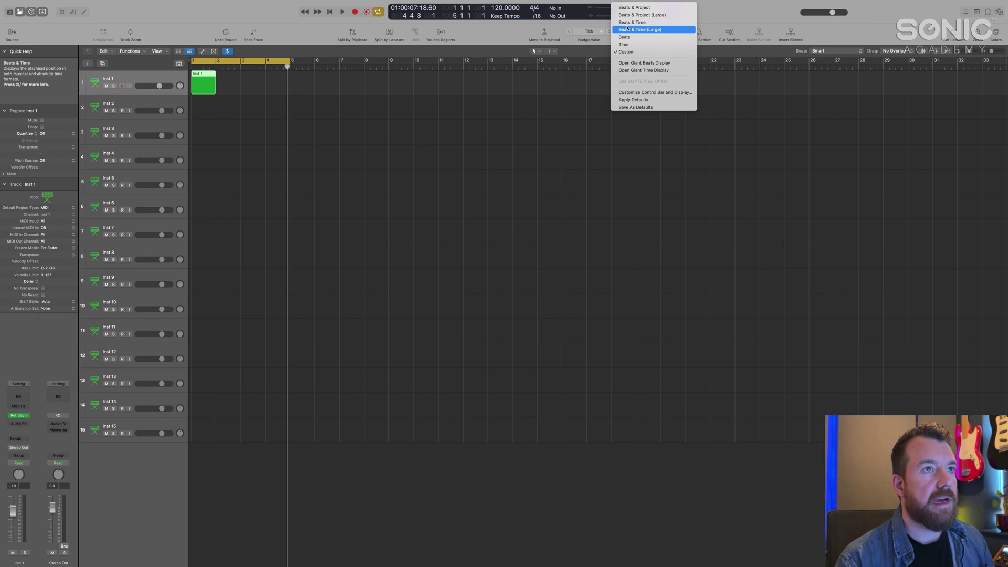
pyautogui.click(638, 8)
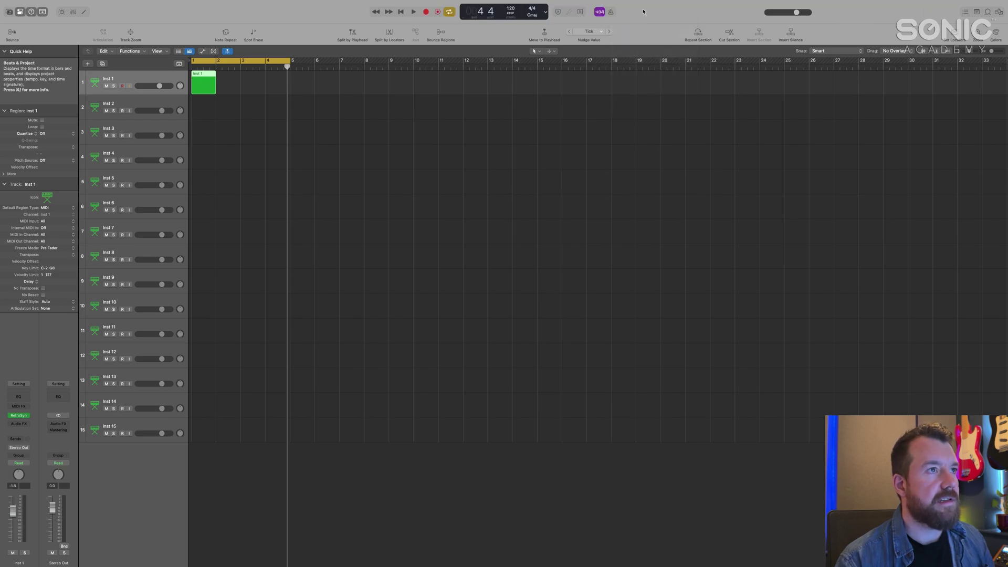
pyautogui.click(546, 13)
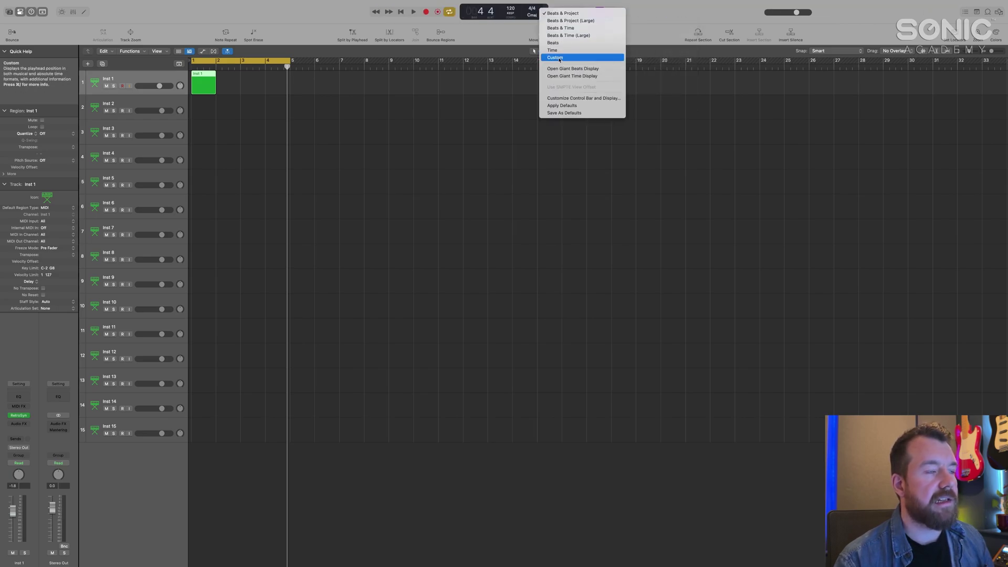
pyautogui.click(551, 56)
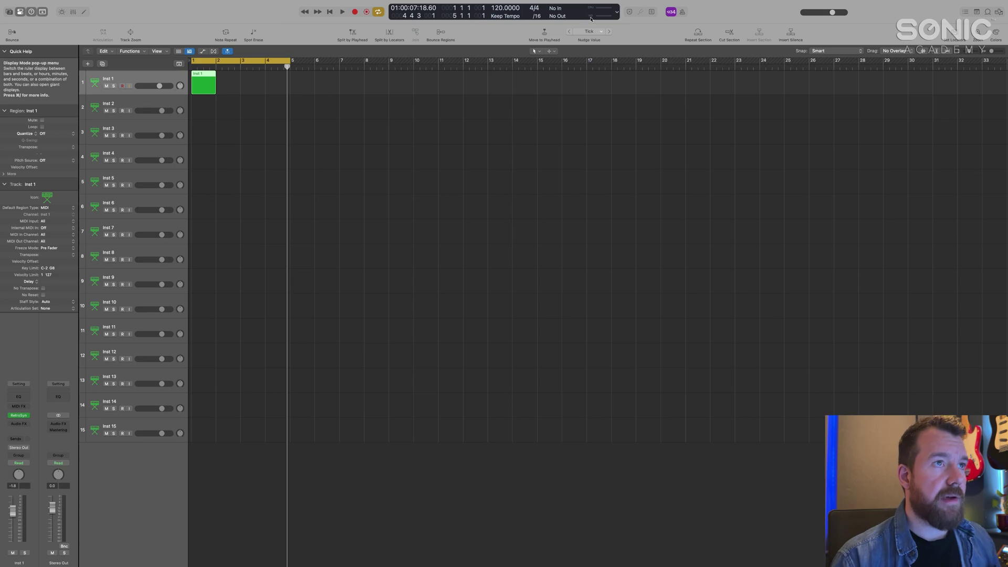
# Open the Performance Meter window from the LCD's load display, and close it
pyautogui.click(601, 11)
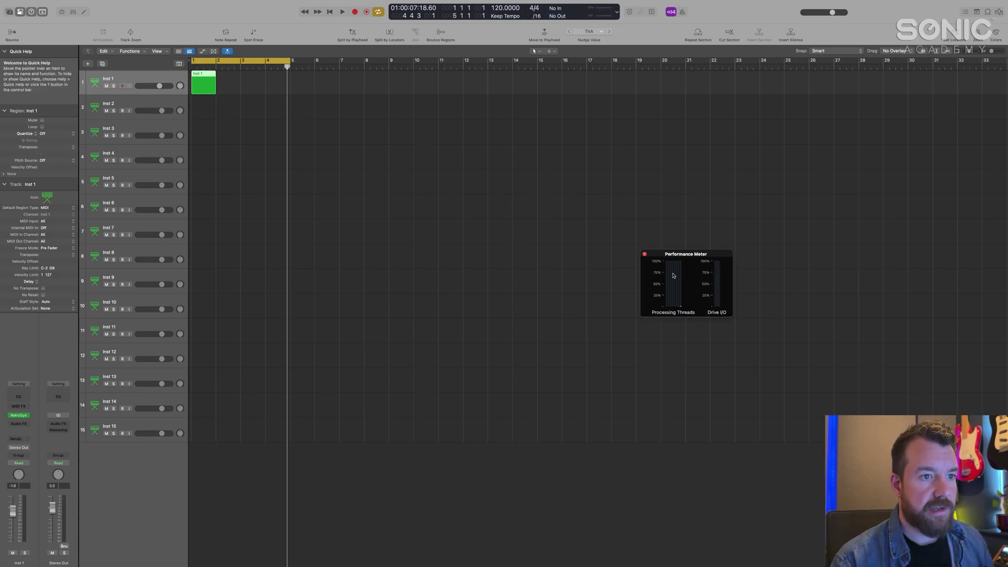
pyautogui.click(645, 254)
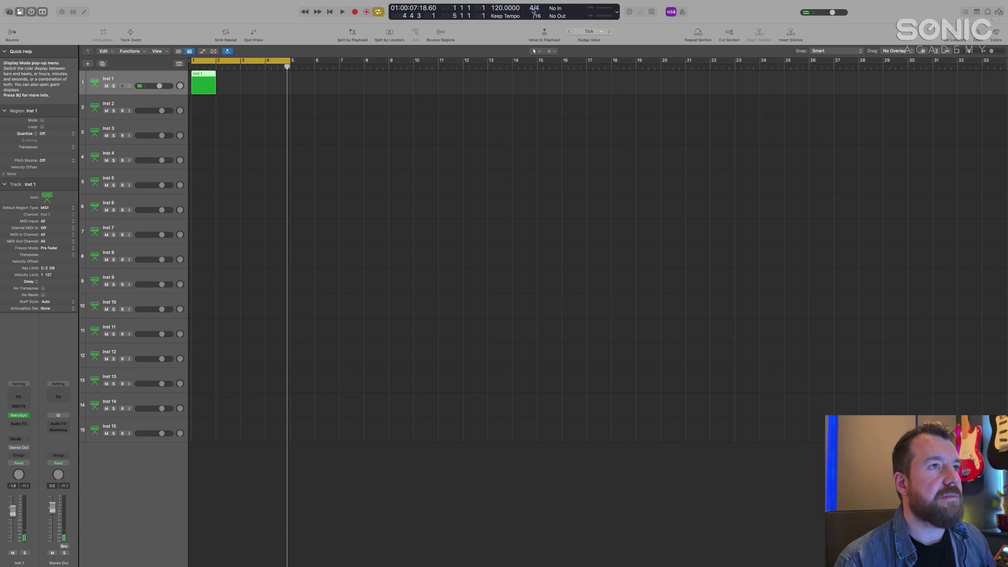
pyautogui.moveTo(500, 8); pyautogui.dragTo(499, 11)
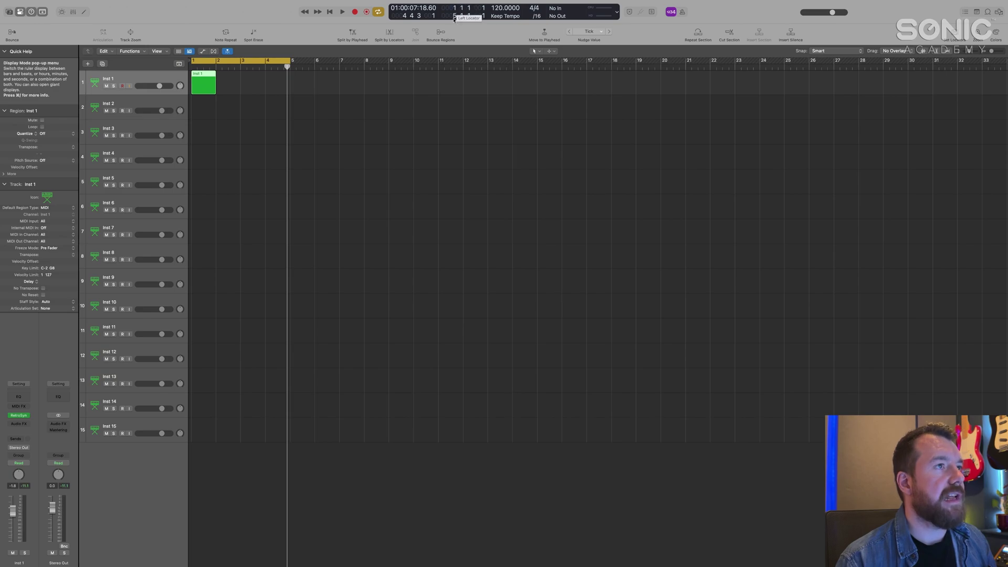
# Move the cycle area to span bars 9 to 13, and place the playhead at bar 9
pyautogui.click(265, 63)
pyautogui.click(250, 63)
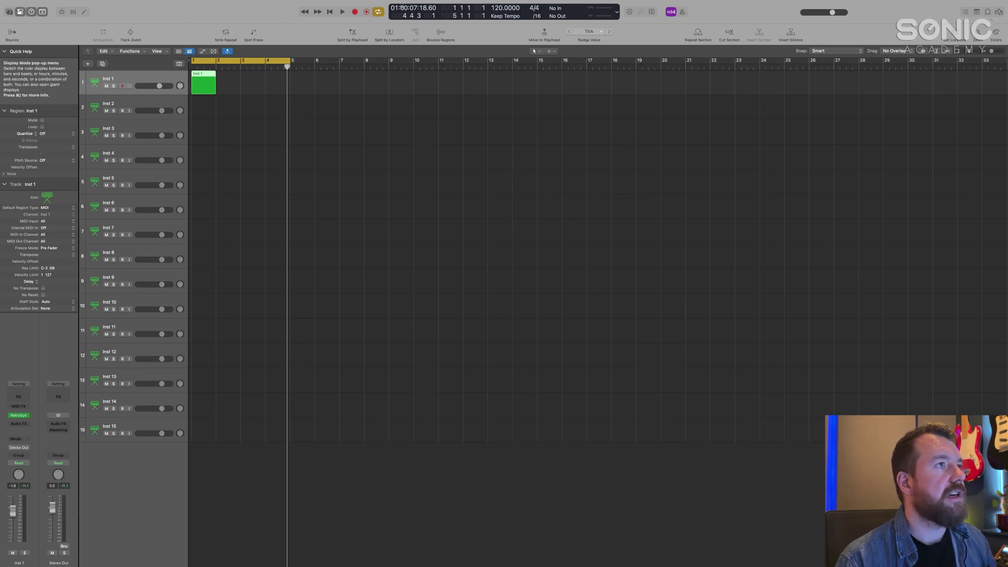
pyautogui.moveTo(290, 87); pyautogui.dragTo(383, 88)
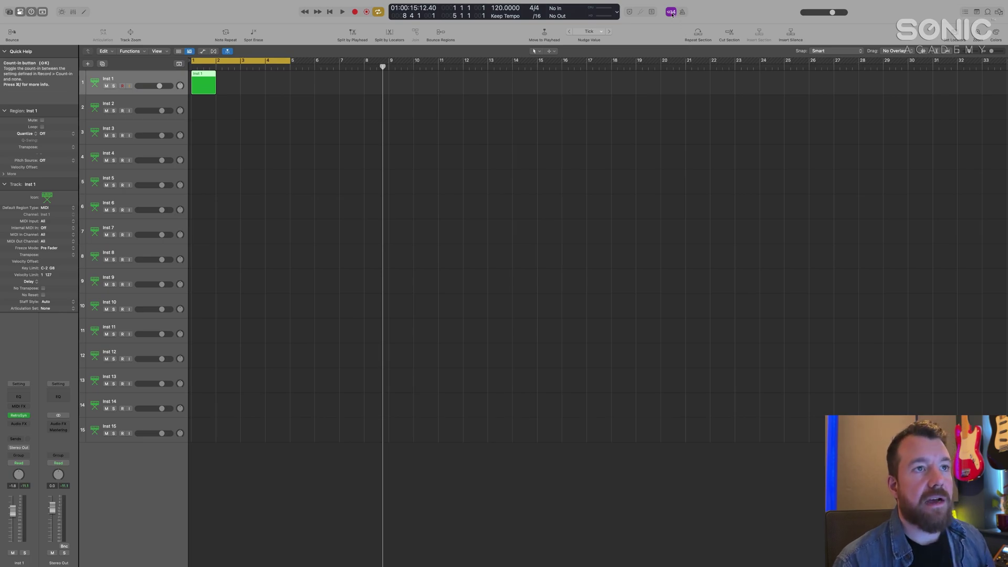
pyautogui.moveTo(276, 61); pyautogui.dragTo(468, 78)
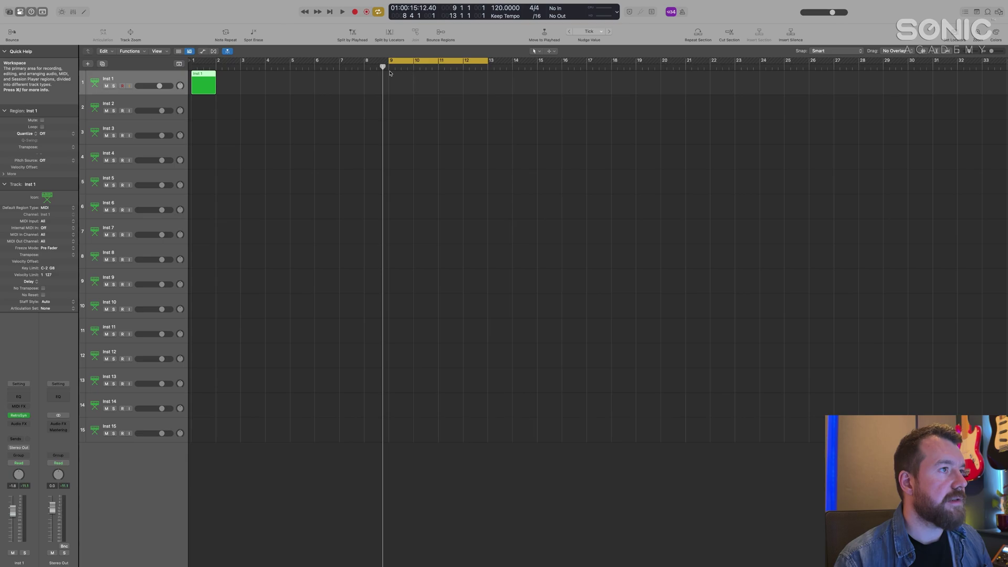
pyautogui.moveTo(383, 67); pyautogui.dragTo(390, 67)
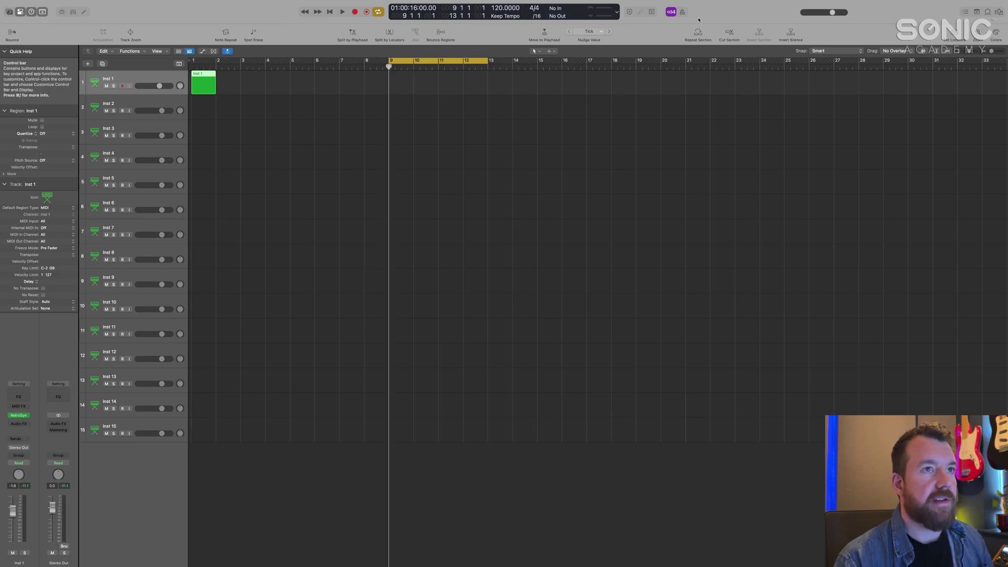
# Test recording from bar 9 without and with the count-in, and check the count-in length options
pyautogui.click(354, 12)
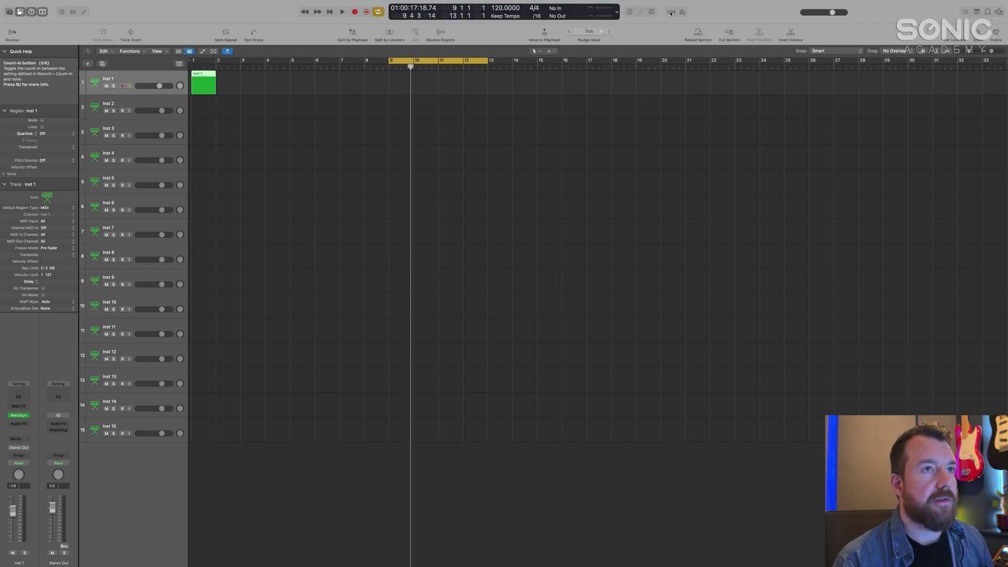
pyautogui.hotkey('shift', 'k')
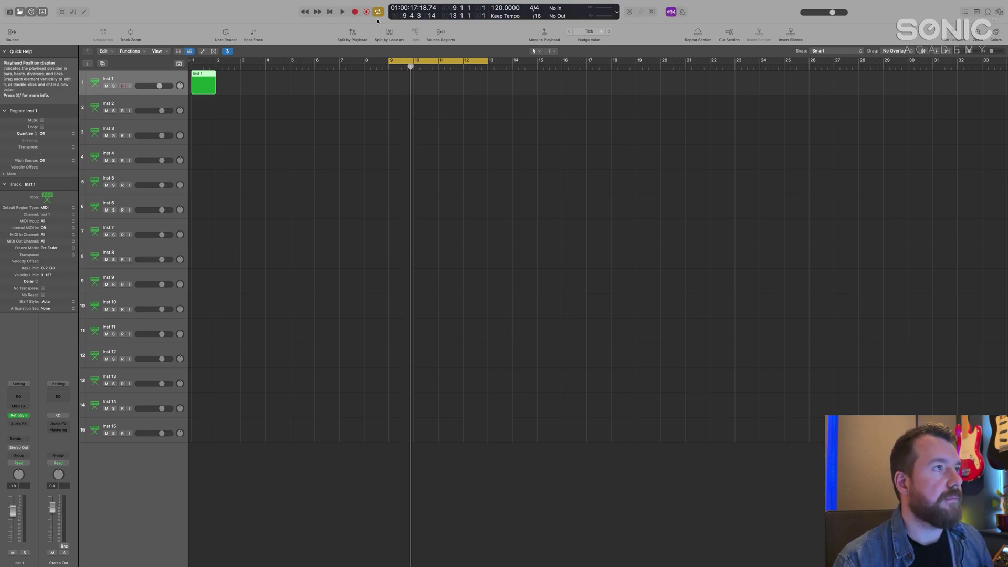
pyautogui.click(355, 12)
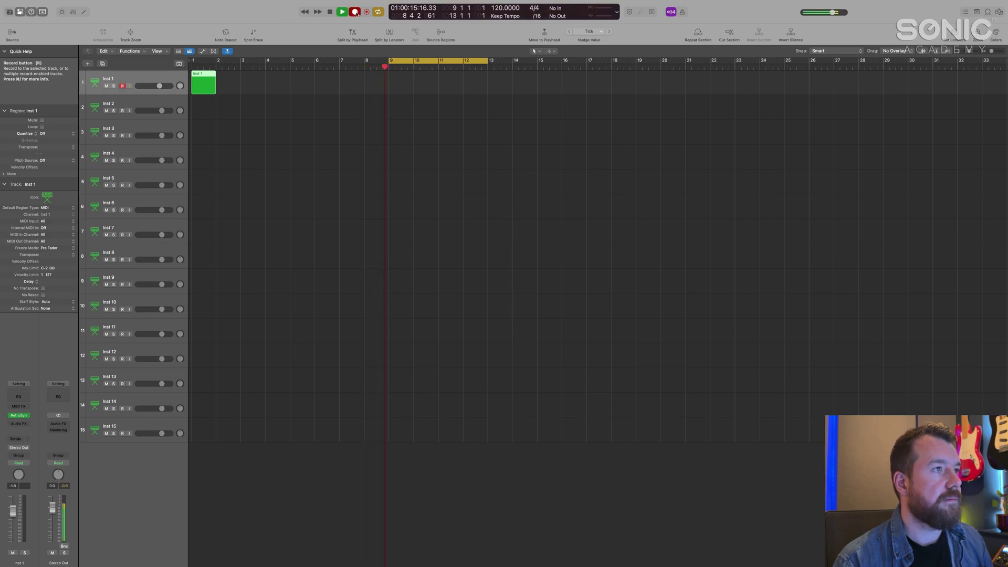
pyautogui.press('space')
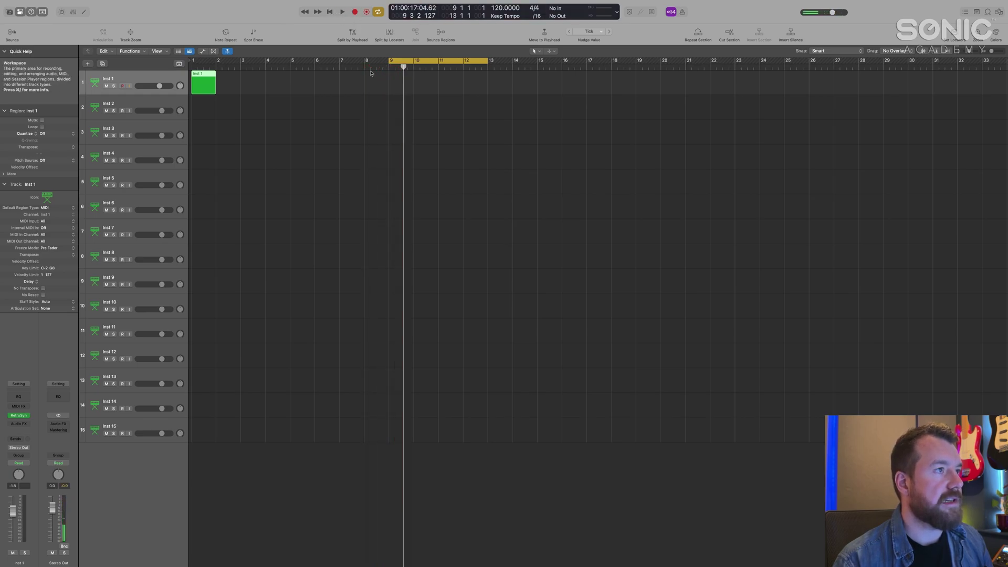
pyautogui.rightClick(675, 15)
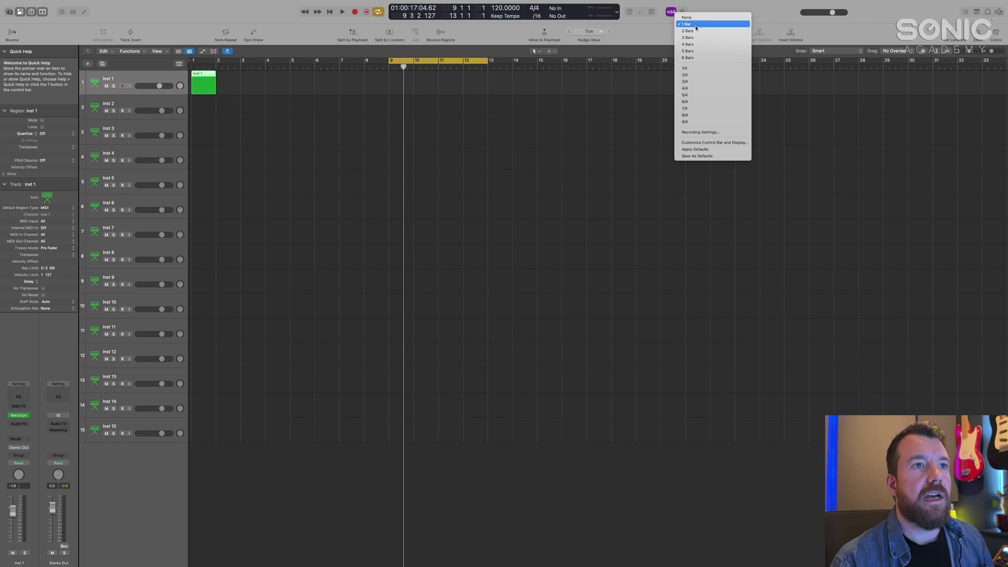
pyautogui.click(673, 16)
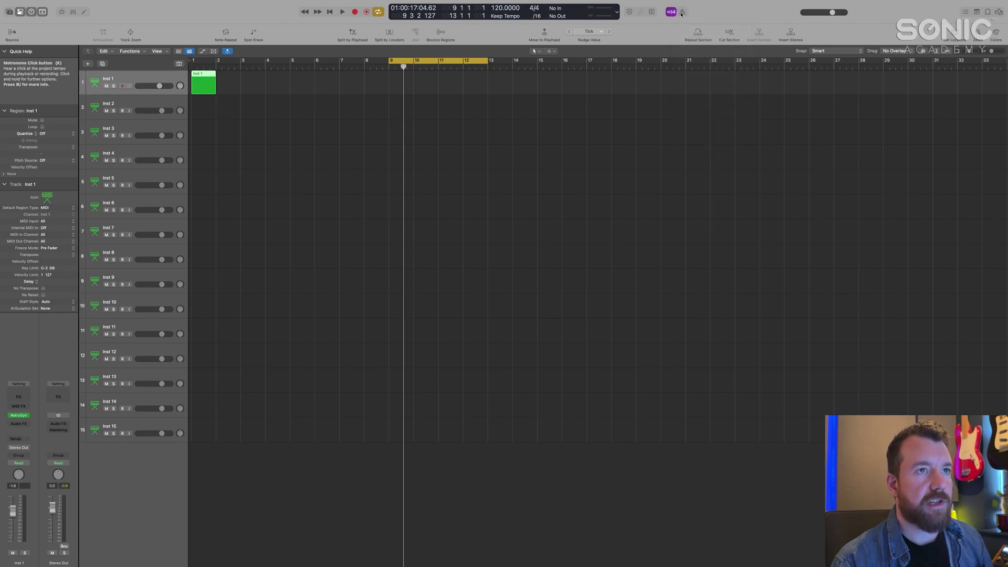
# Start playback with the metronome click switched on, stop it, and turn the click off
pyautogui.press('space')
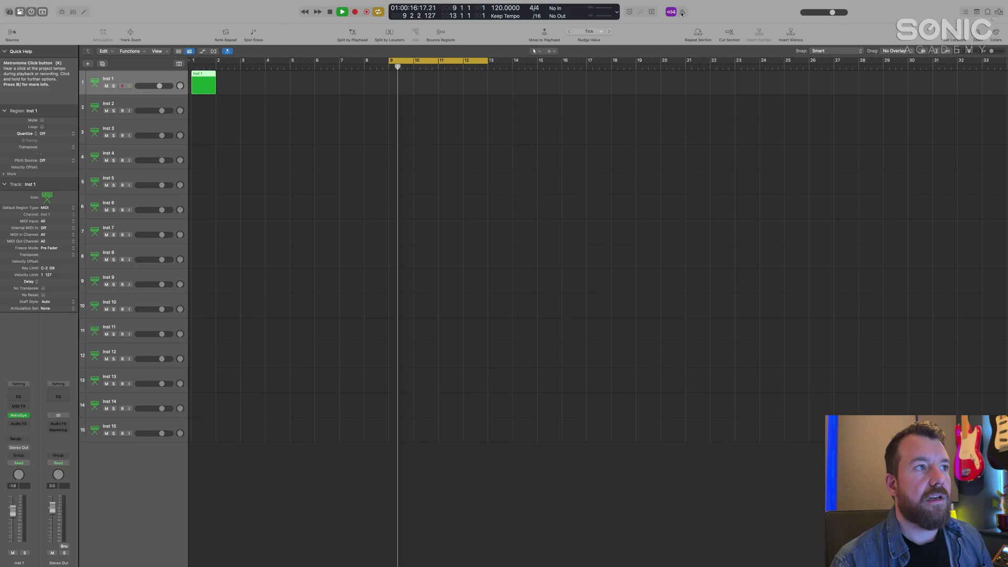
pyautogui.click(682, 13)
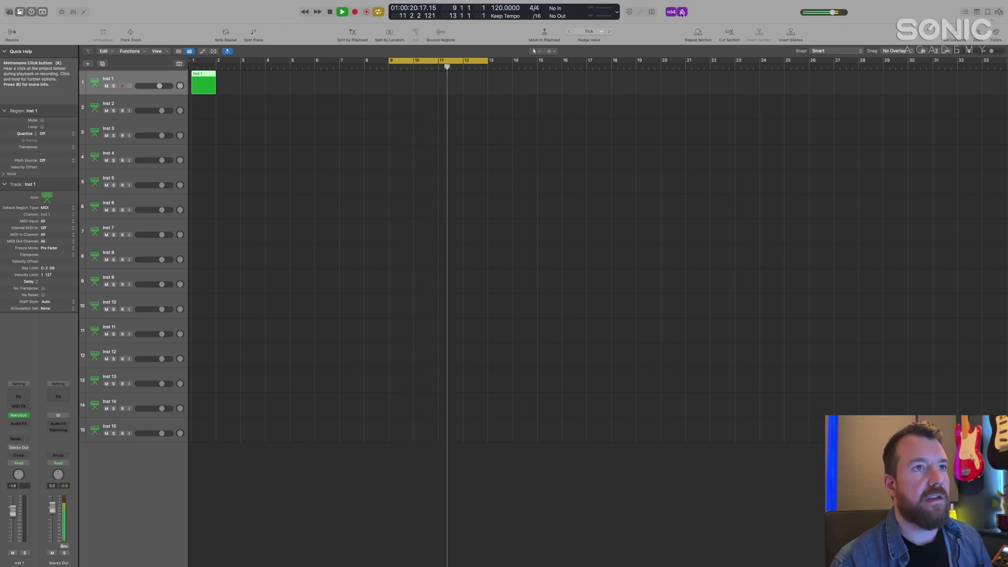
pyautogui.press('space')
pyautogui.click(682, 13)
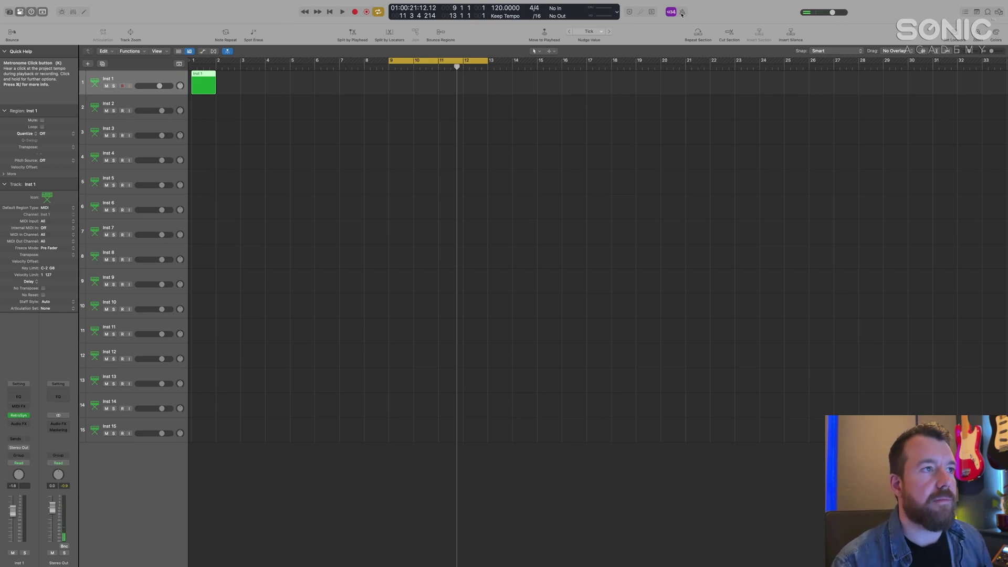
pyautogui.hscroll(-2, 630, 105)
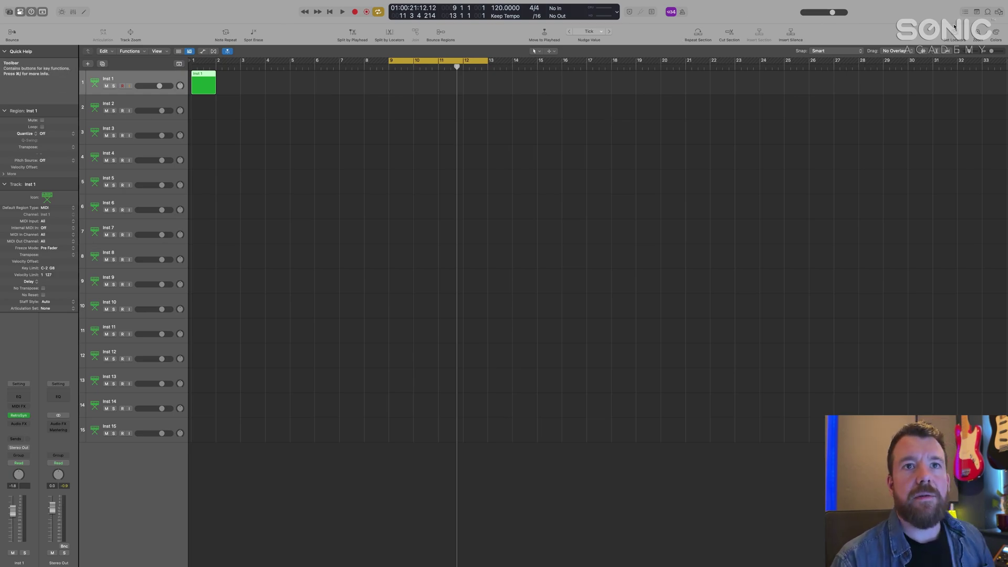
# Show the Event list and add four consecutive F3 sixteenth notes from the start of the Inst 1 region in the Piano Roll
pyautogui.click(966, 12)
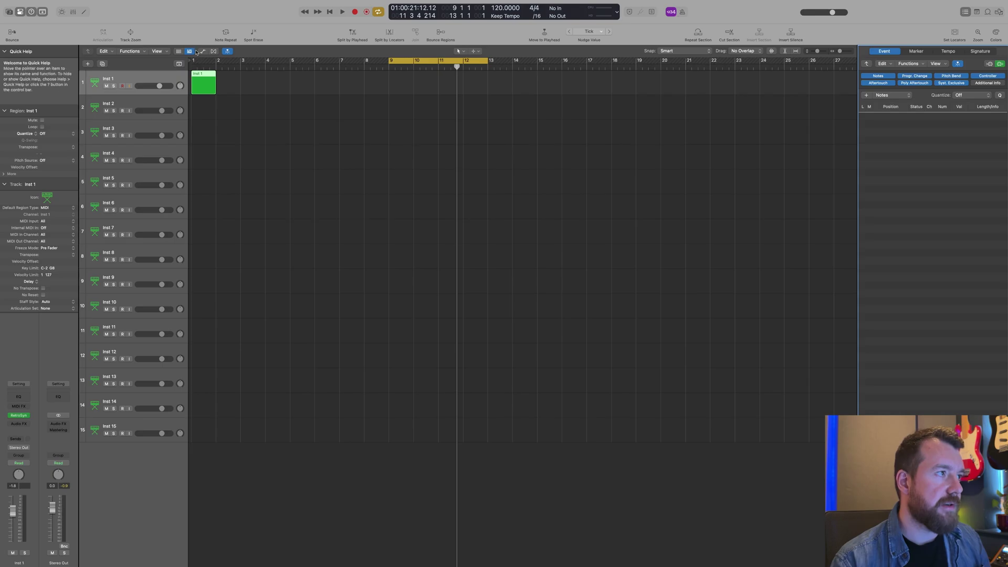
pyautogui.doubleClick(207, 83)
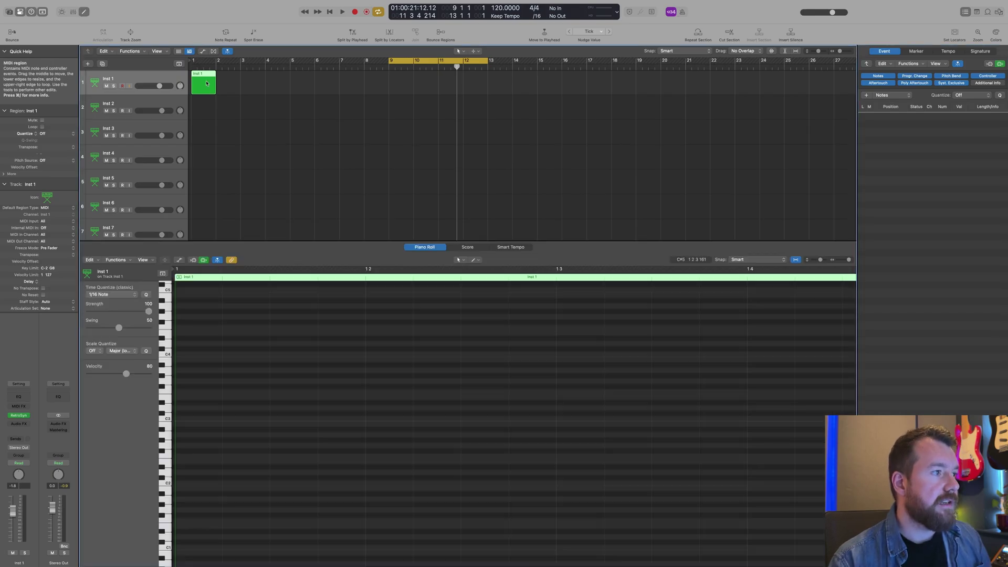
pyautogui.click(180, 392)
pyautogui.click(238, 392)
pyautogui.click(280, 391)
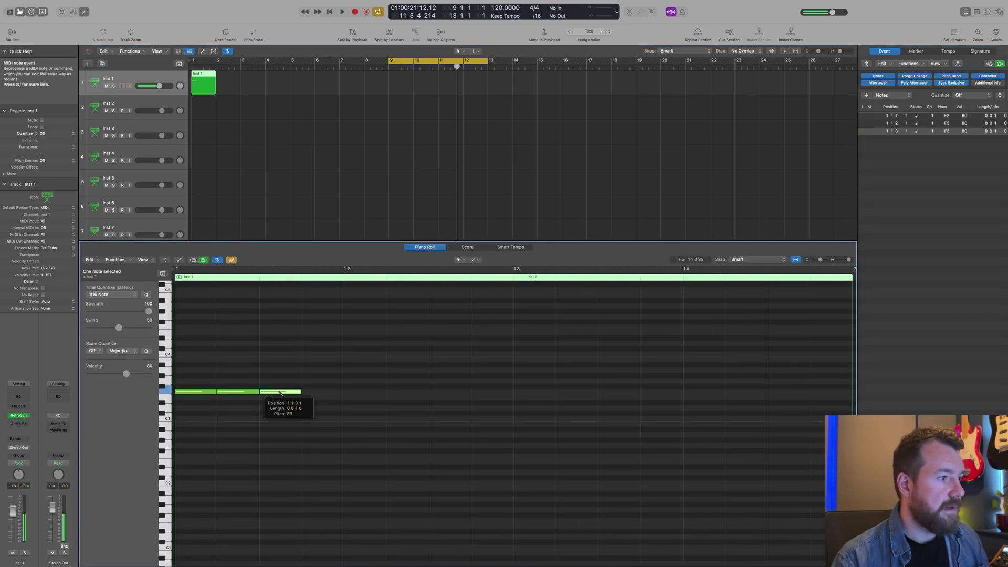
pyautogui.click(315, 392)
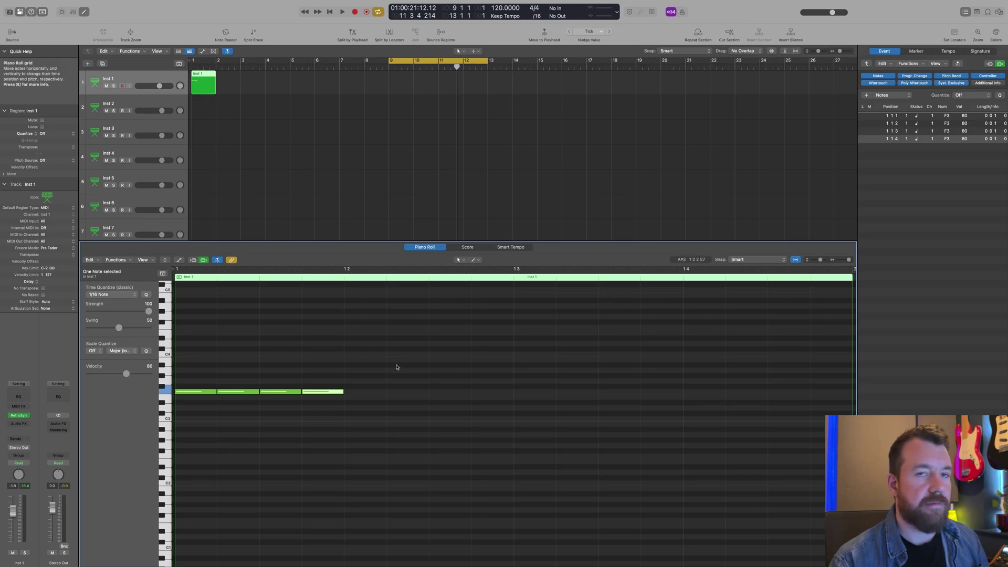
# Hide the Event list and the Piano Roll, and show the project's Note Pad
pyautogui.click(966, 11)
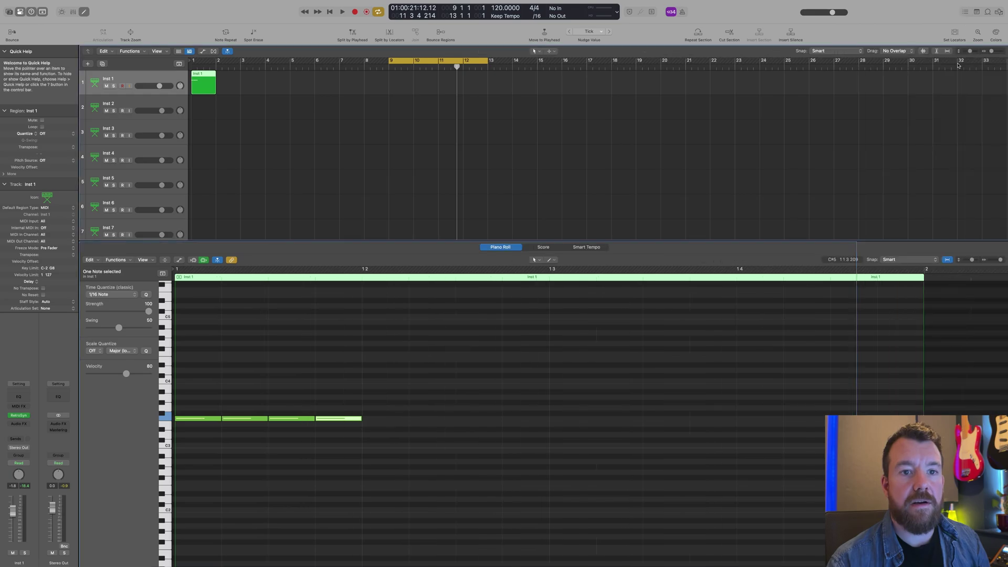
pyautogui.press('e')
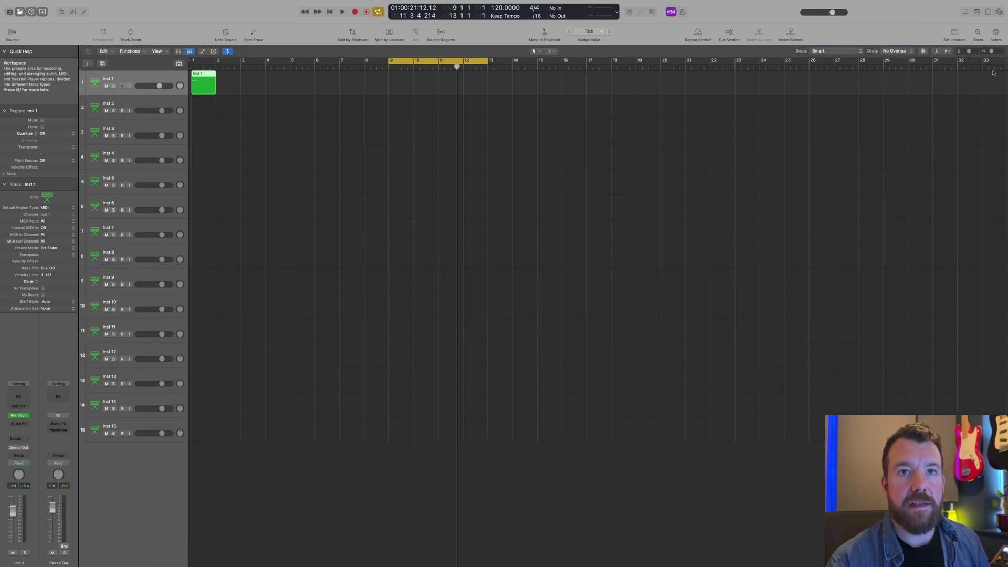
pyautogui.click(977, 12)
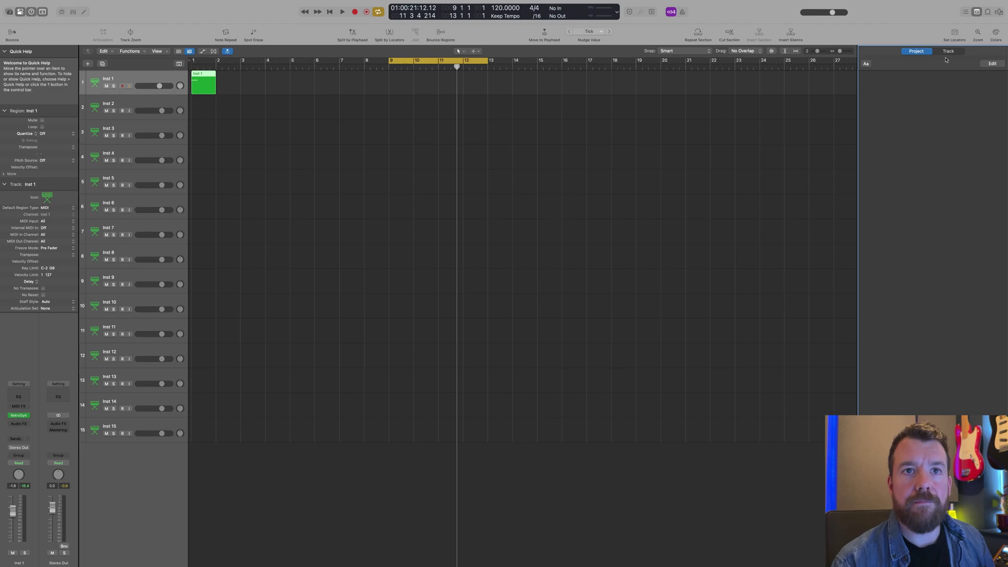
# Open the Loop Browser, preview the 60s Shuffle Drumset 01 loop, and look through the list of loops
pyautogui.click(988, 11)
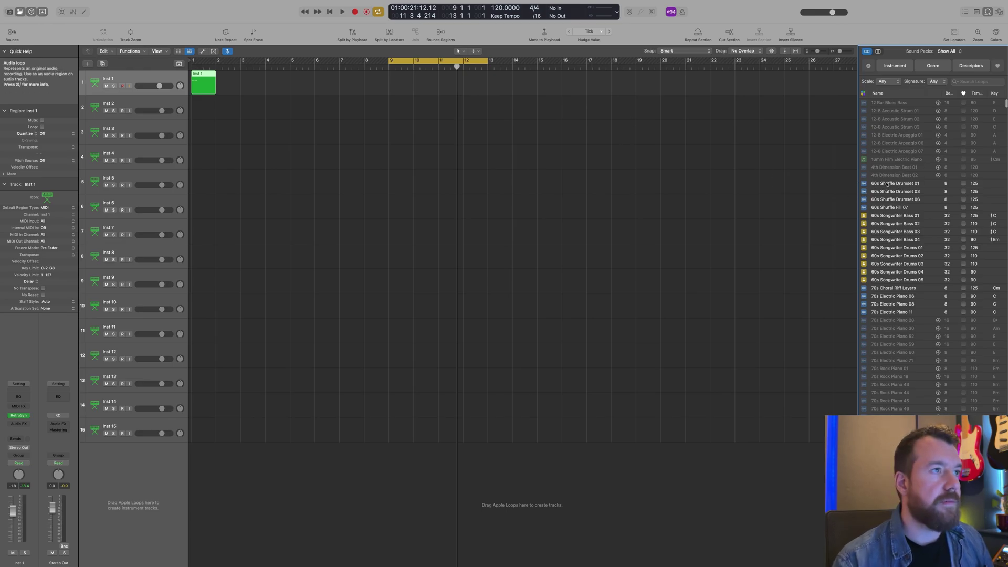
pyautogui.click(914, 187)
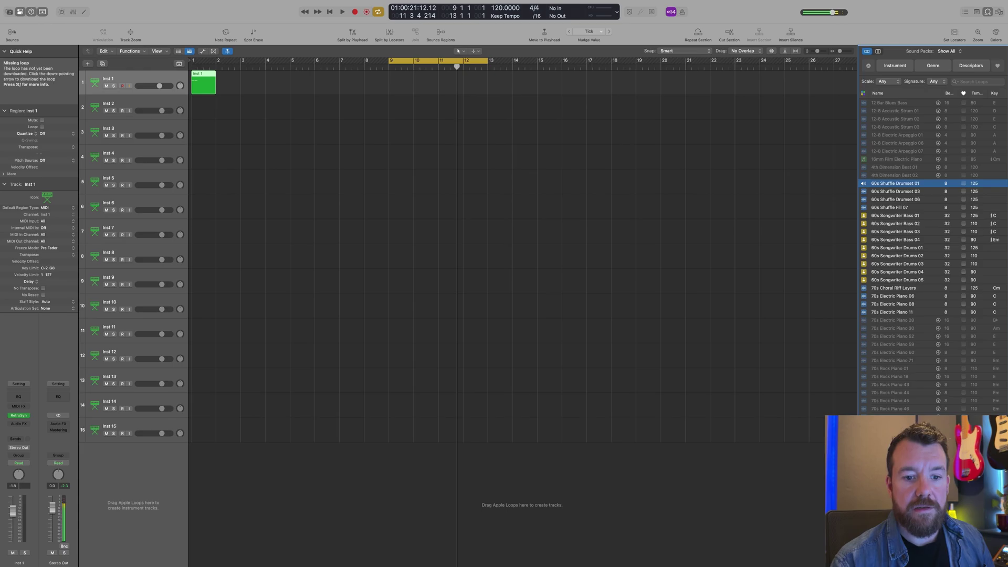
pyautogui.scroll(-20, 913, 325)
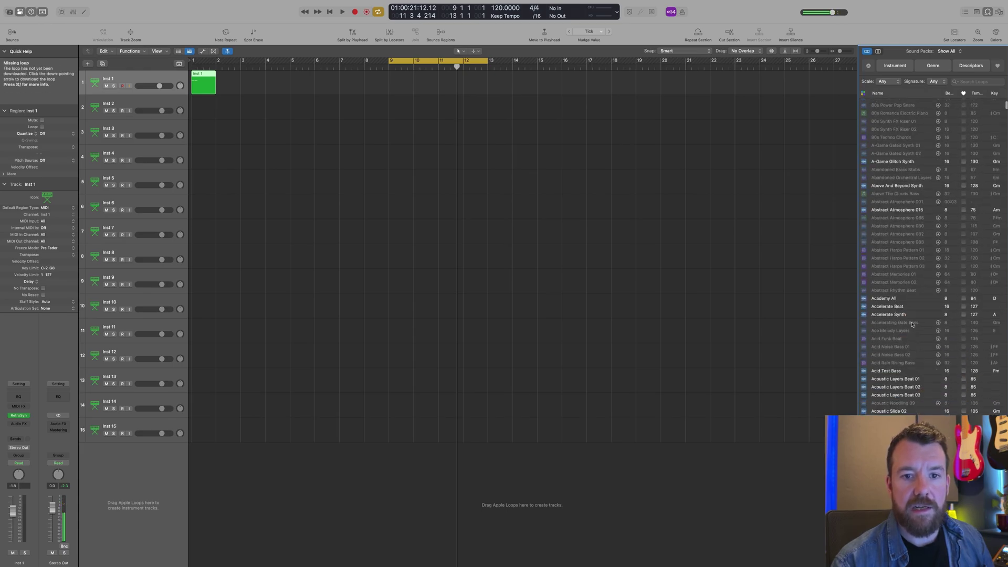
pyautogui.scroll(10, 913, 325)
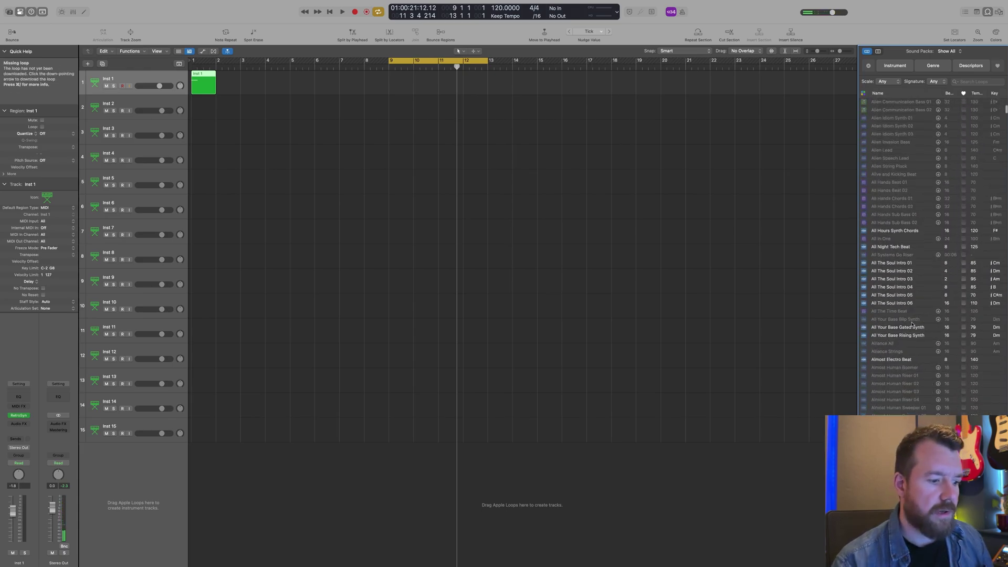
pyautogui.scroll(10, 918, 309)
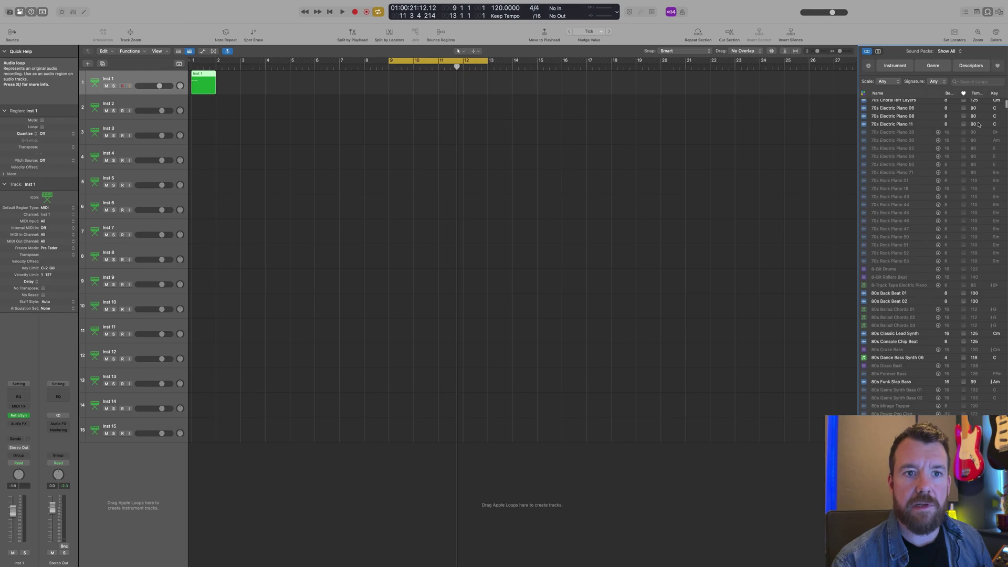
# Open the file browser, check its All Files view, and return to the Project view
pyautogui.click(999, 11)
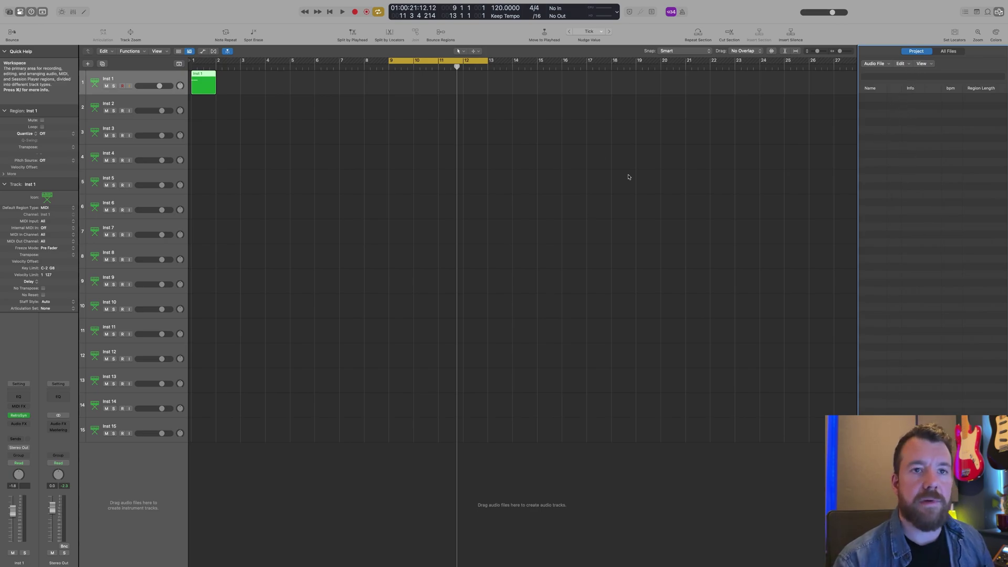
pyautogui.click(941, 52)
pyautogui.click(929, 53)
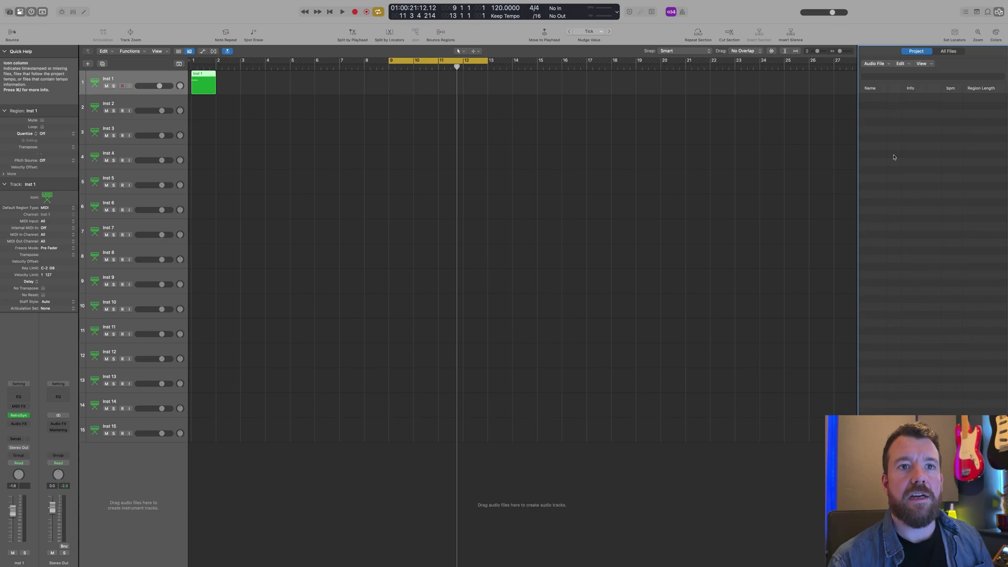
# Close the file browser and move the playhead to position 15 3 1 1
pyautogui.click(999, 12)
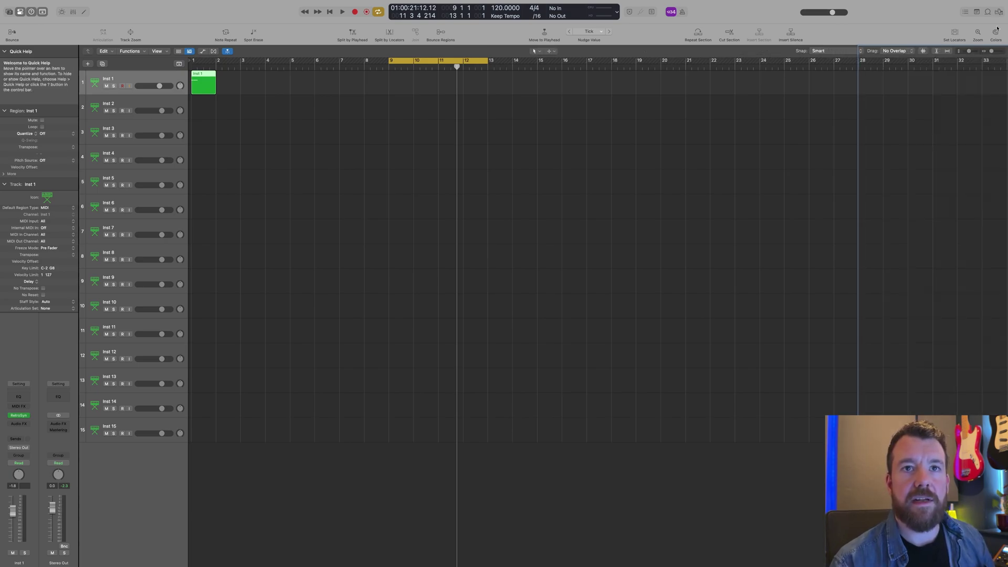
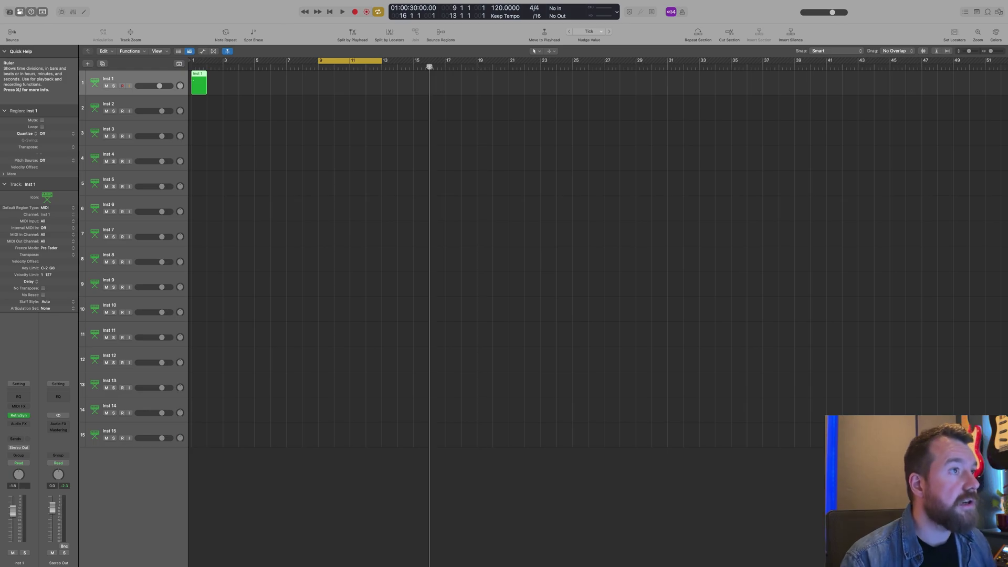
pyautogui.scroll(3, 430, 68)
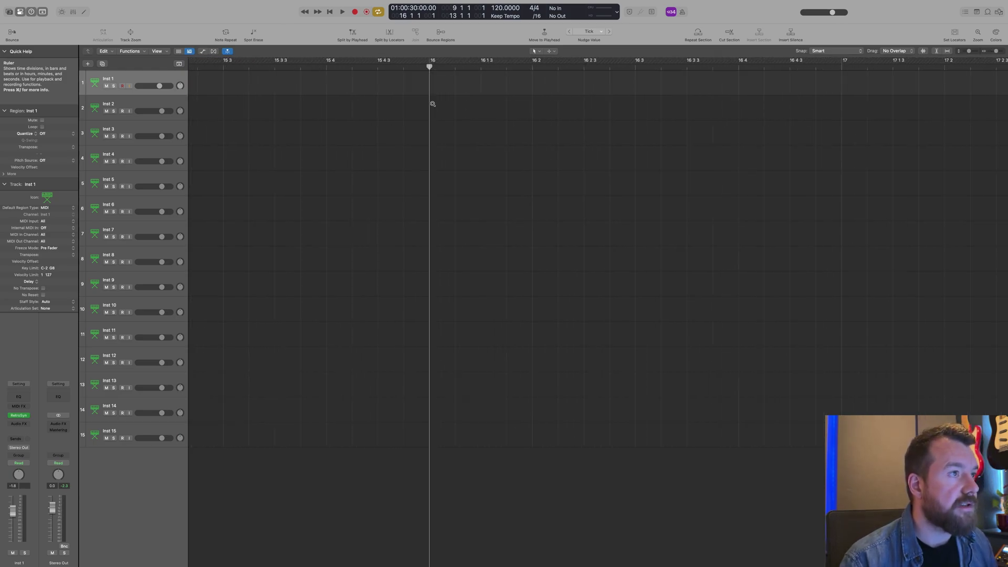
pyautogui.moveTo(433, 67)
pyautogui.mouseDown()
pyautogui.moveTo(413, 67)
pyautogui.moveTo(423, 75)
pyautogui.mouseUp()
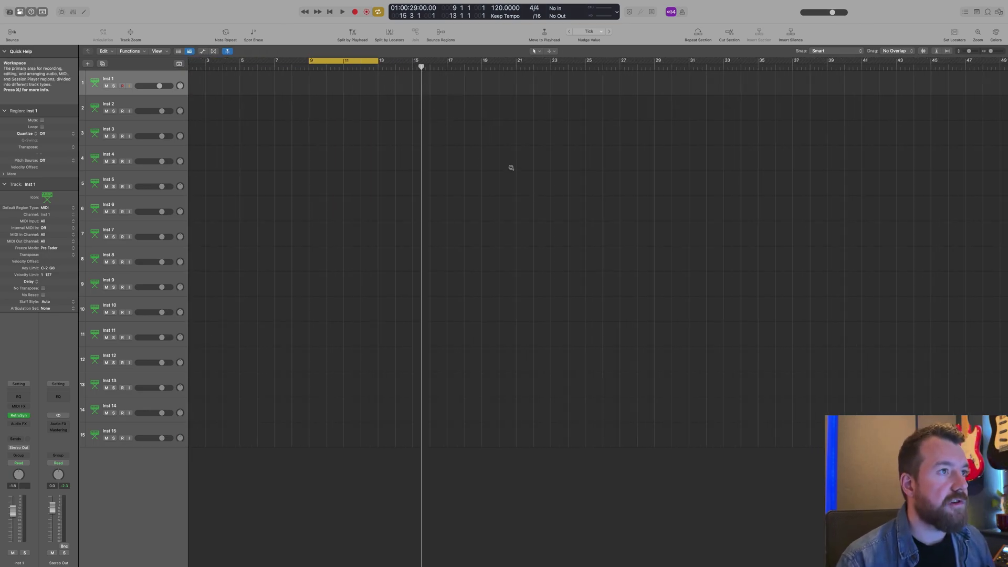
# Zoom the Tracks area vertically in and out to compare track heights
pyautogui.press('super+Down')
pyautogui.press('super+Up')
pyautogui.press('super+Up')
pyautogui.press('super+Down')
pyautogui.press('super+Down')
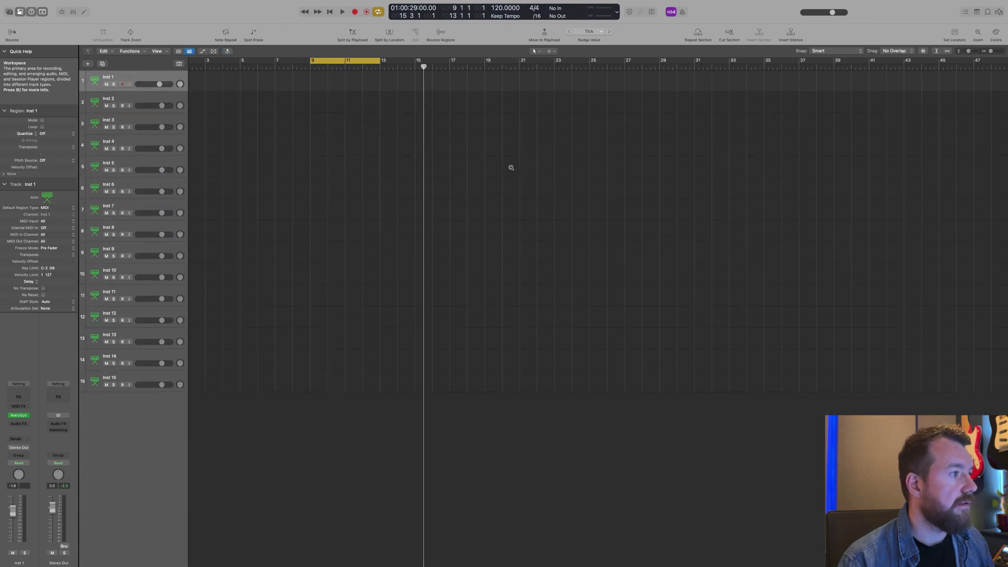
pyautogui.press('super+Up')
# Zoom the Tracks area horizontally in and out around the playhead to compare how many bars fit
pyautogui.press('super+Right')
pyautogui.press('super+Right')
pyautogui.press('super+Right')
pyautogui.press('super+Left')
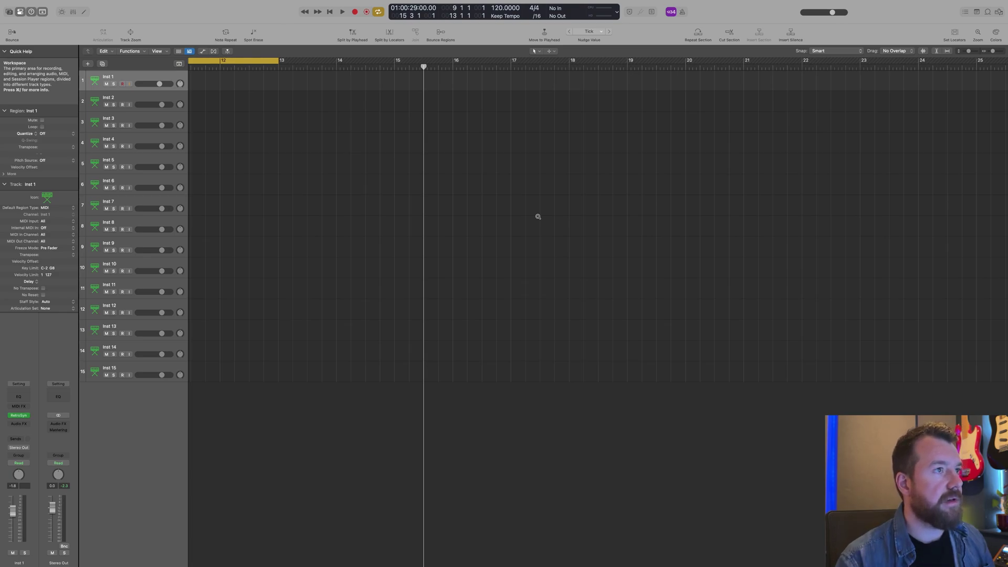
pyautogui.press('super+Left')
pyautogui.press('super+Left')
pyautogui.press('super+Right')
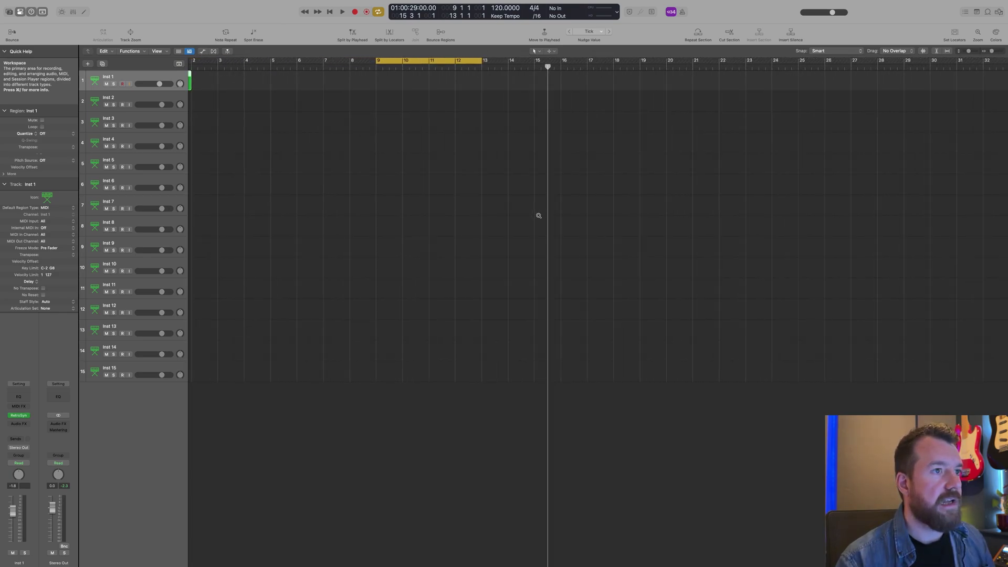
pyautogui.press('super+Left')
pyautogui.press('super+Left')
pyautogui.press('super+Right')
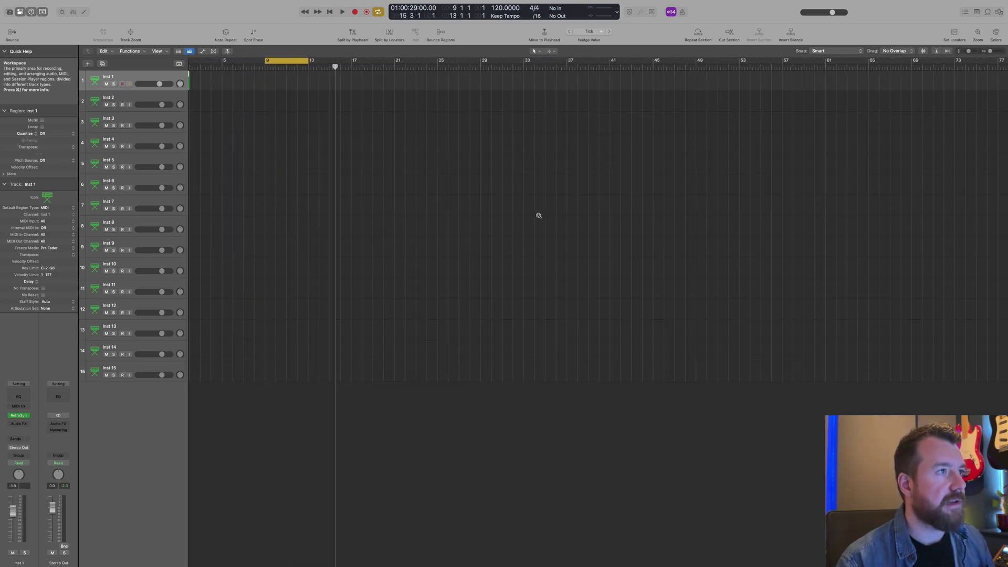
pyautogui.press('super+Left')
pyautogui.press('super+Right')
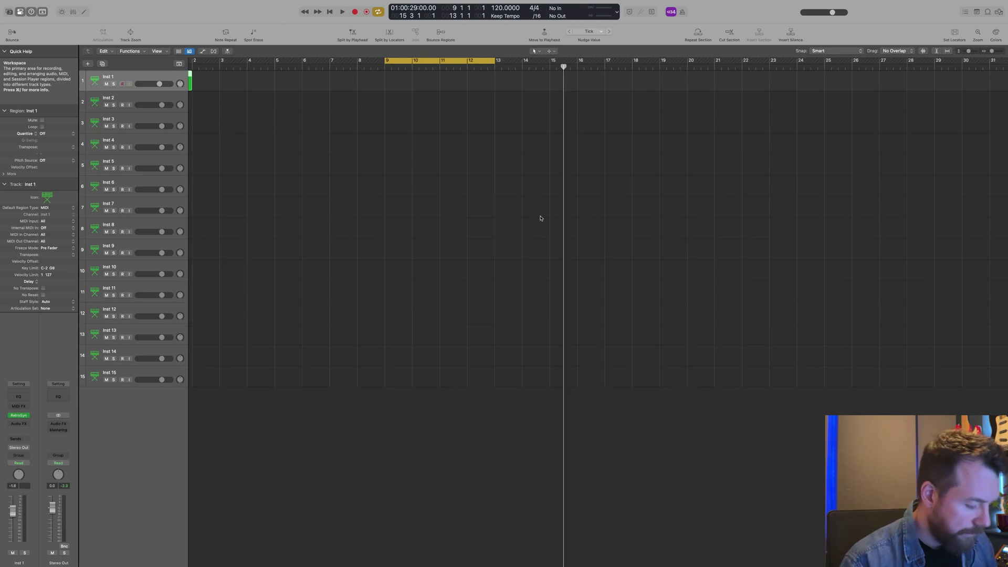
# Zoom the Tracks area in and out in both directions at once from the pointer position
pyautogui.keyDown('ctrl'); pyautogui.keyDown('alt'); pyautogui.click(541, 217); pyautogui.keyUp('alt'); pyautogui.keyUp('ctrl')
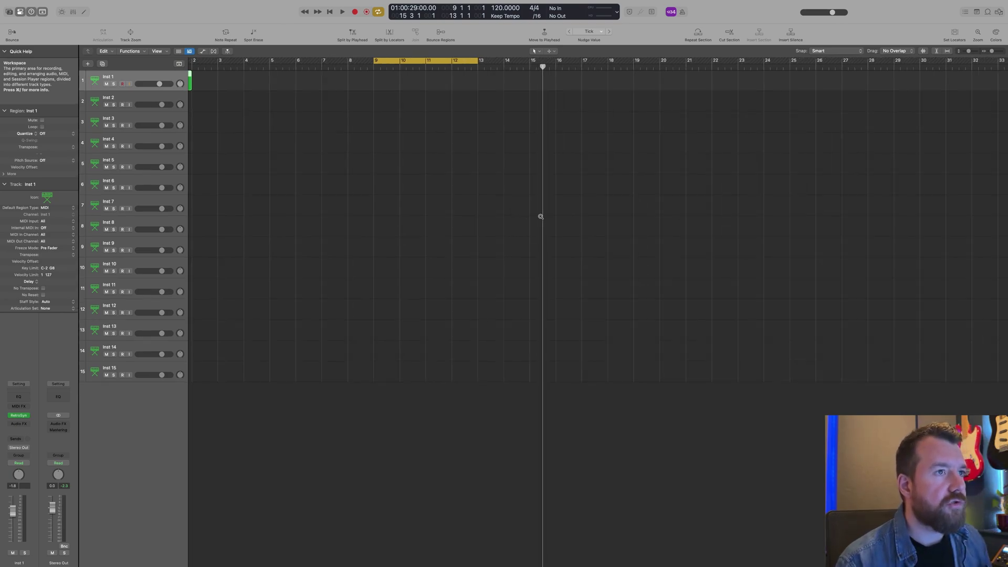
pyautogui.keyDown('ctrl'); pyautogui.keyDown('alt'); pyautogui.click(541, 217); pyautogui.keyUp('alt'); pyautogui.keyUp('ctrl')
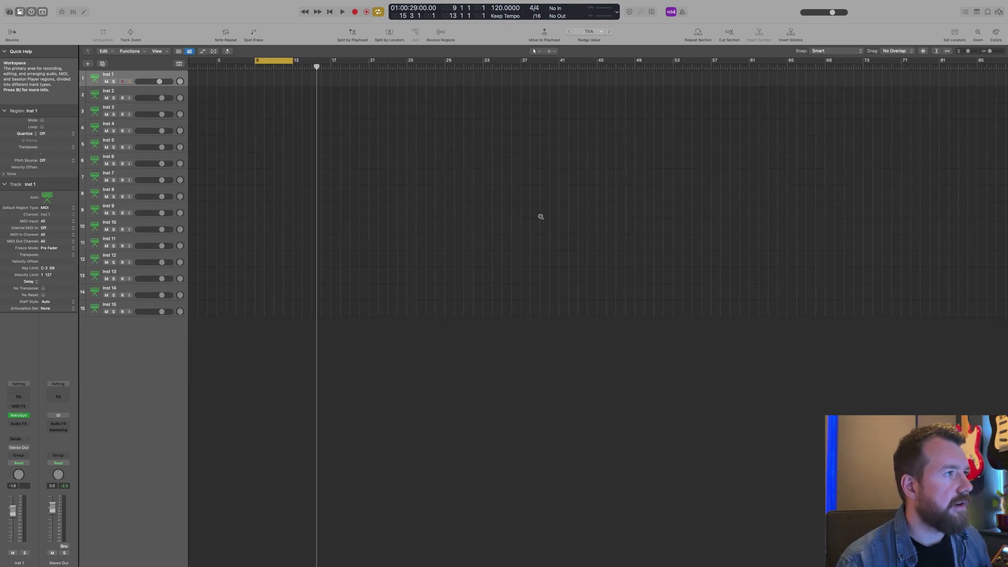
pyautogui.keyDown('ctrl'); pyautogui.keyDown('alt'); pyautogui.click(541, 217); pyautogui.keyUp('alt'); pyautogui.keyUp('ctrl')
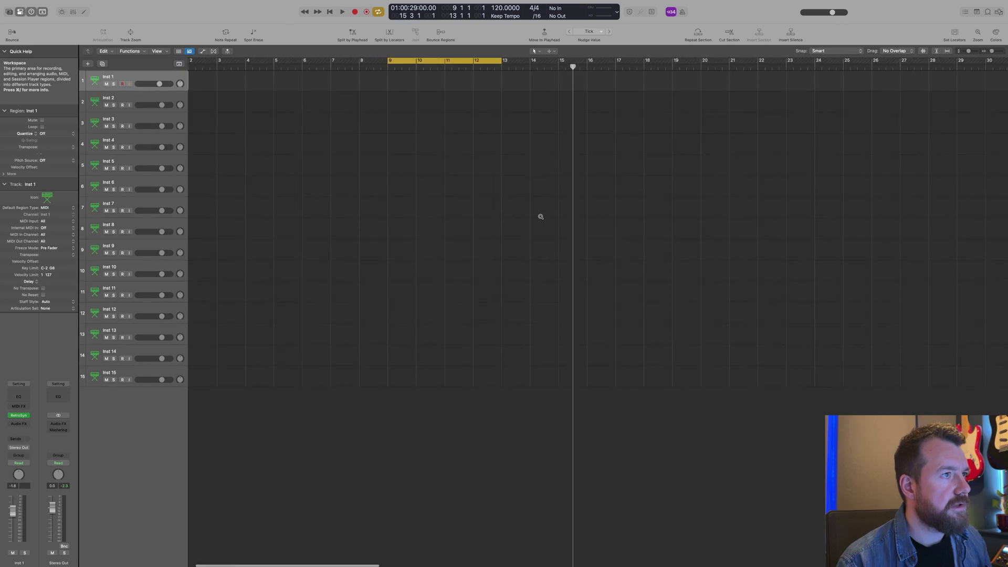
pyautogui.keyDown('ctrl'); pyautogui.keyDown('alt'); pyautogui.click(541, 216); pyautogui.keyUp('alt'); pyautogui.keyUp('ctrl')
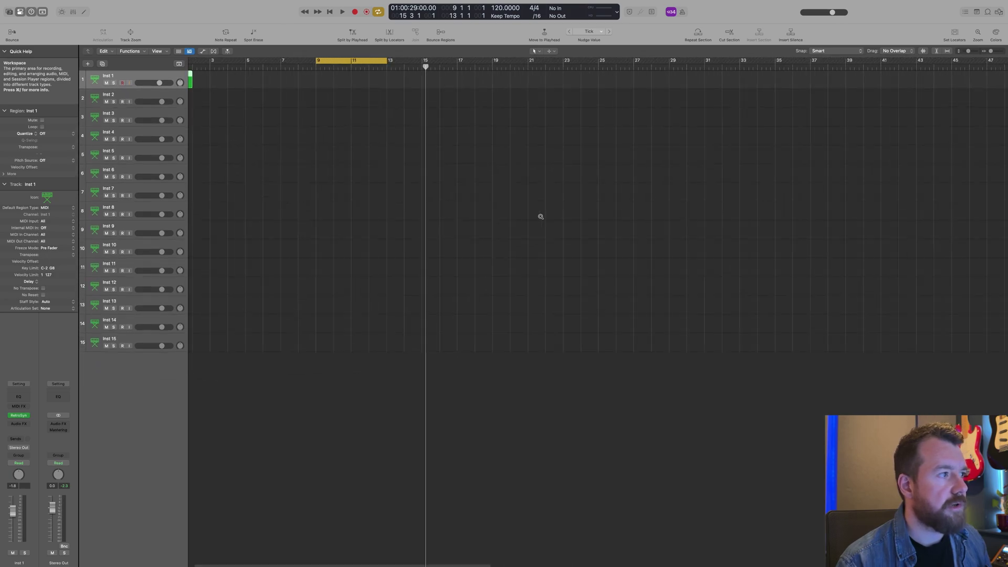
pyautogui.keyDown('ctrl'); pyautogui.keyDown('alt'); pyautogui.click(541, 217); pyautogui.keyUp('alt'); pyautogui.keyUp('ctrl')
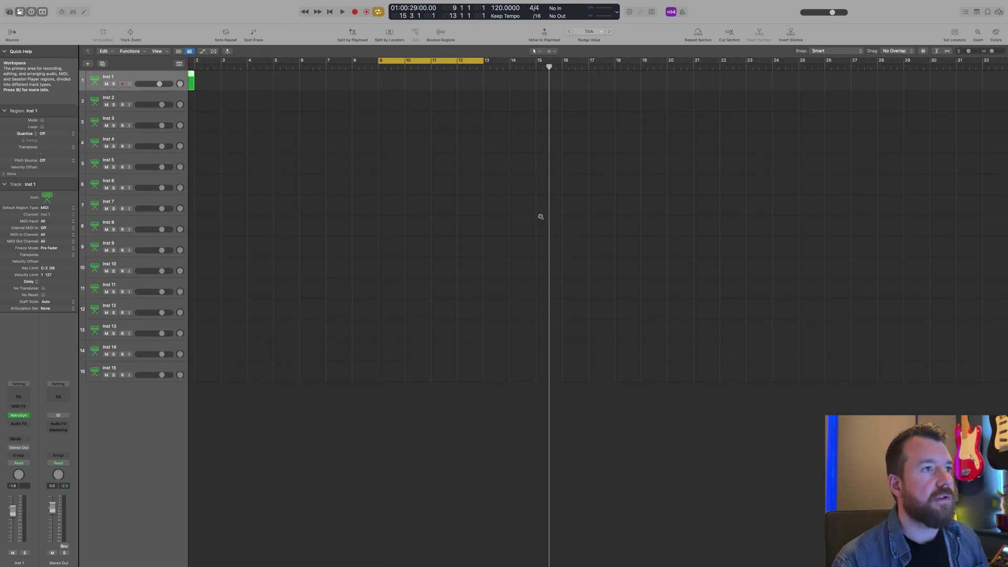
# Adjust the horizontal and vertical zoom in single increments to compare track heights and timeline scale
pyautogui.press('super+Right')
pyautogui.press('super+Down')
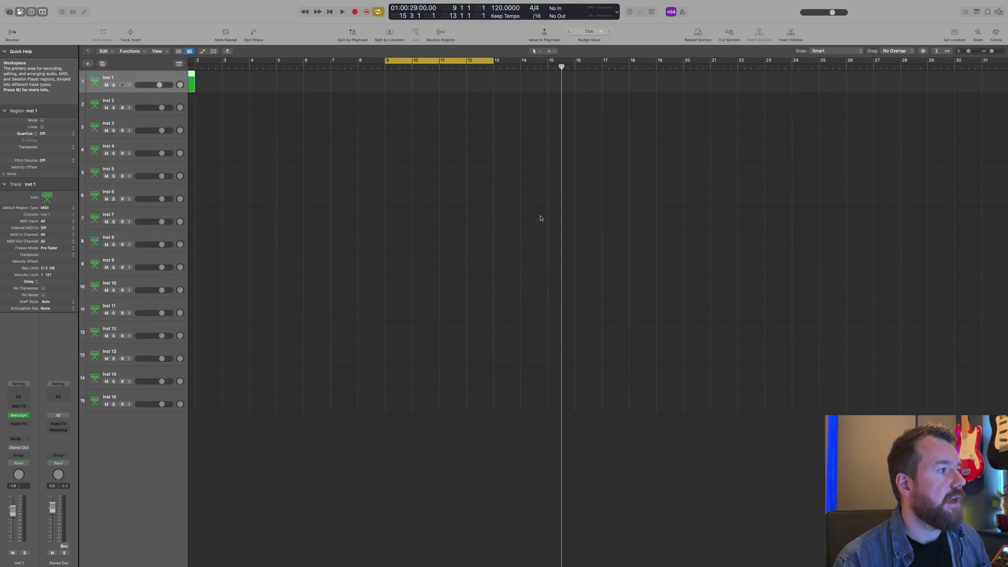
pyautogui.press('super+Up')
pyautogui.press('super+Up')
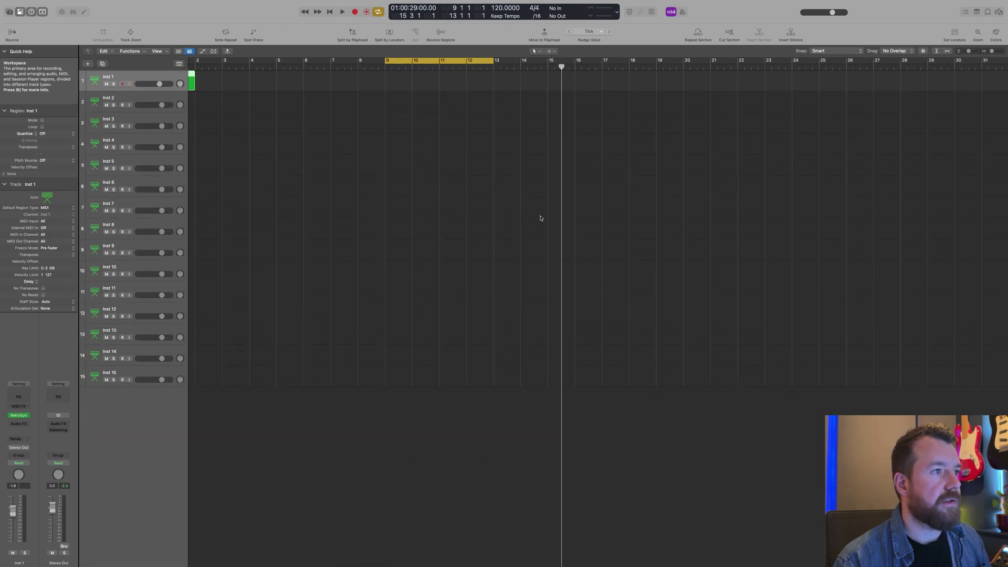
pyautogui.press('super+Down')
pyautogui.press('super+Up')
pyautogui.press('super+Right')
pyautogui.press('super+Up')
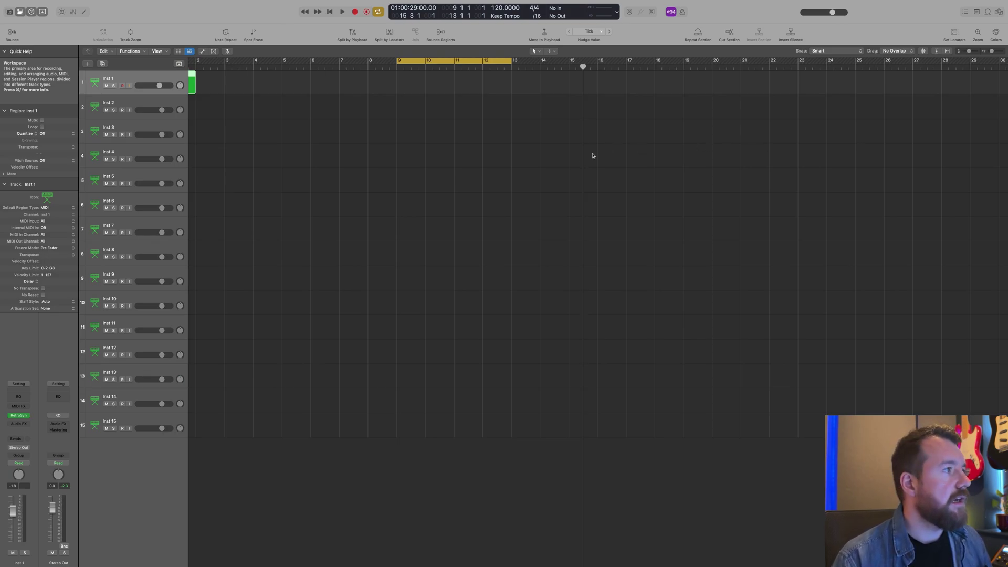
# Try Horizontal Auto Zoom and Vertical Auto Zoom, separately and together, and turn both off again
pyautogui.click(948, 52)
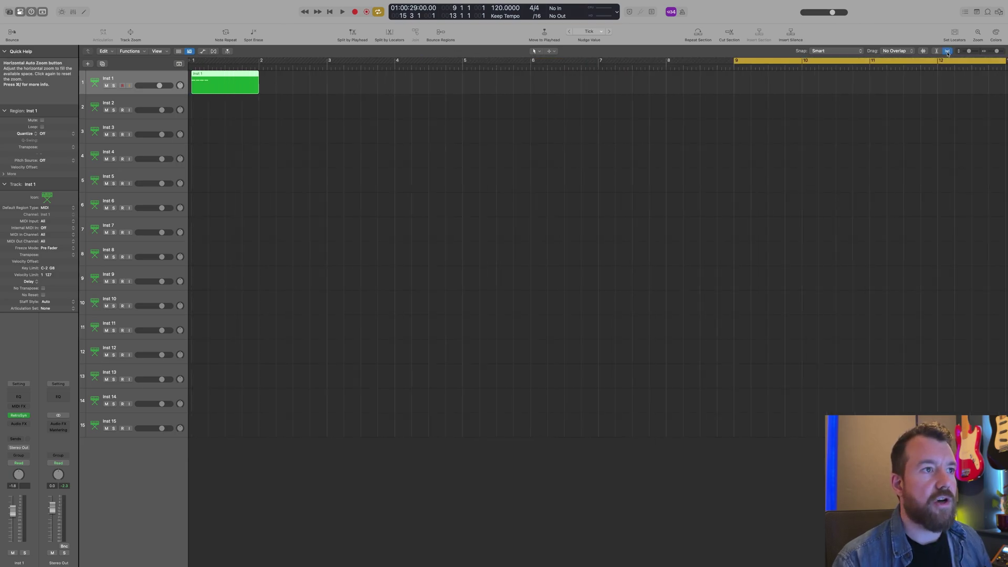
pyautogui.click(948, 52)
pyautogui.click(938, 51)
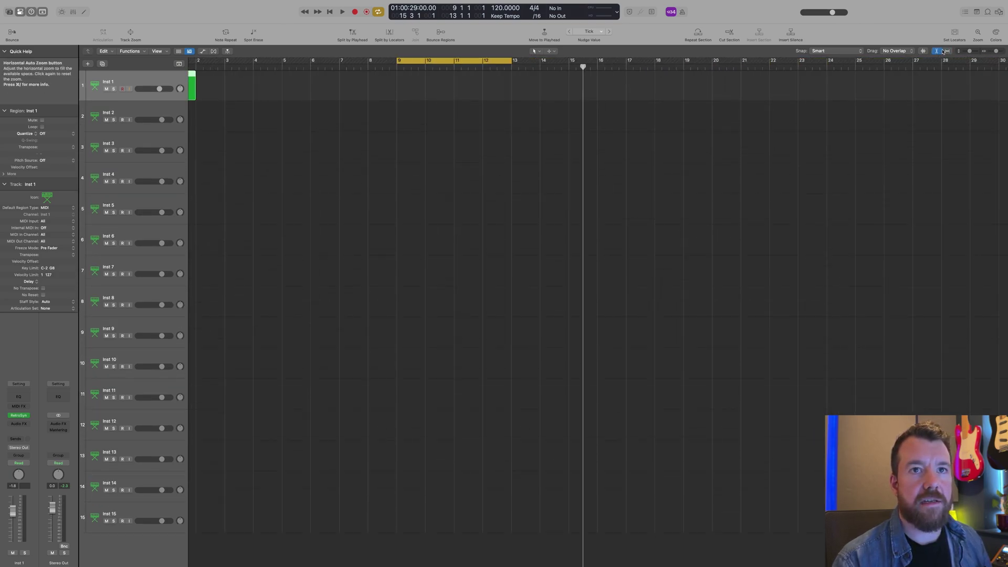
pyautogui.click(948, 51)
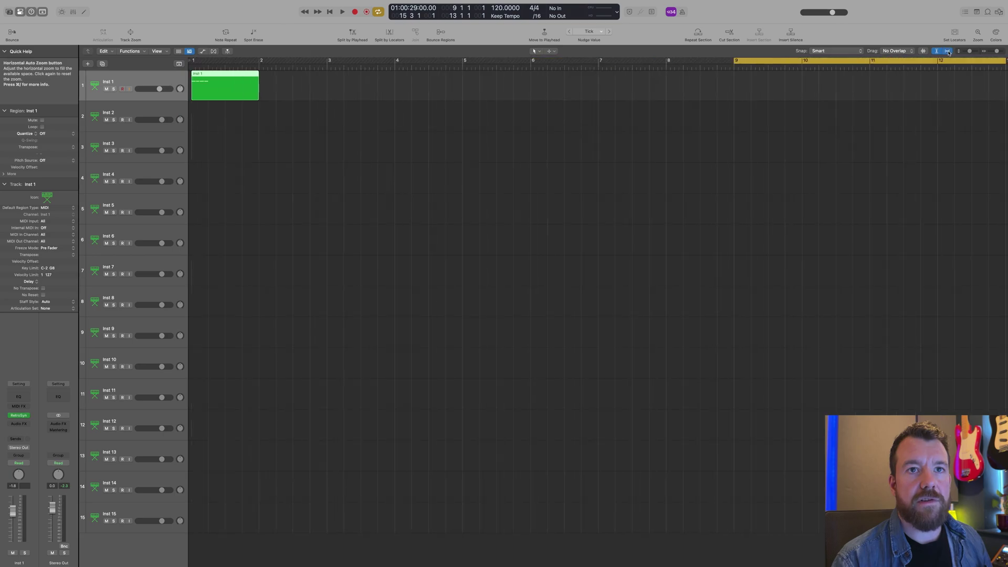
pyautogui.click(937, 52)
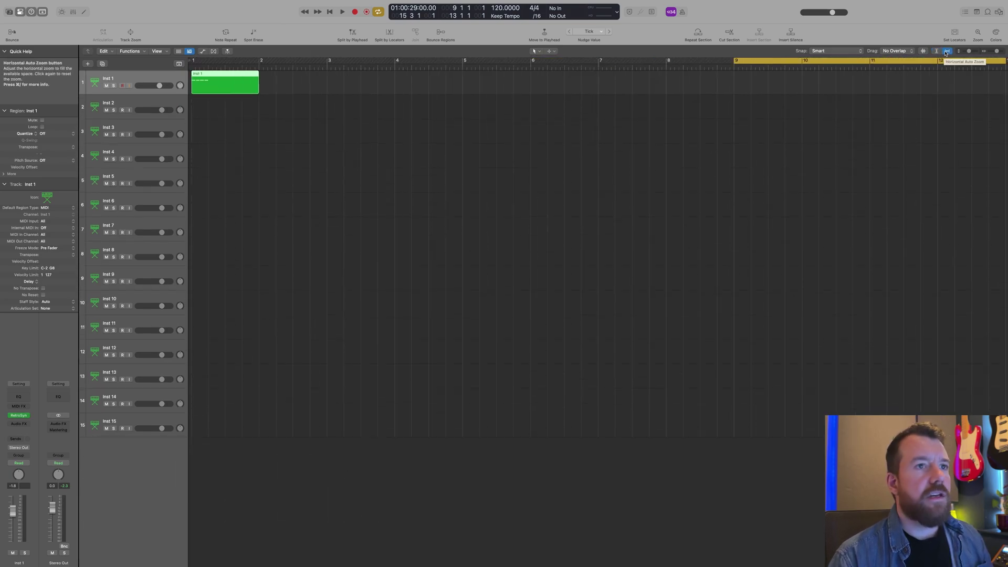
pyautogui.click(947, 52)
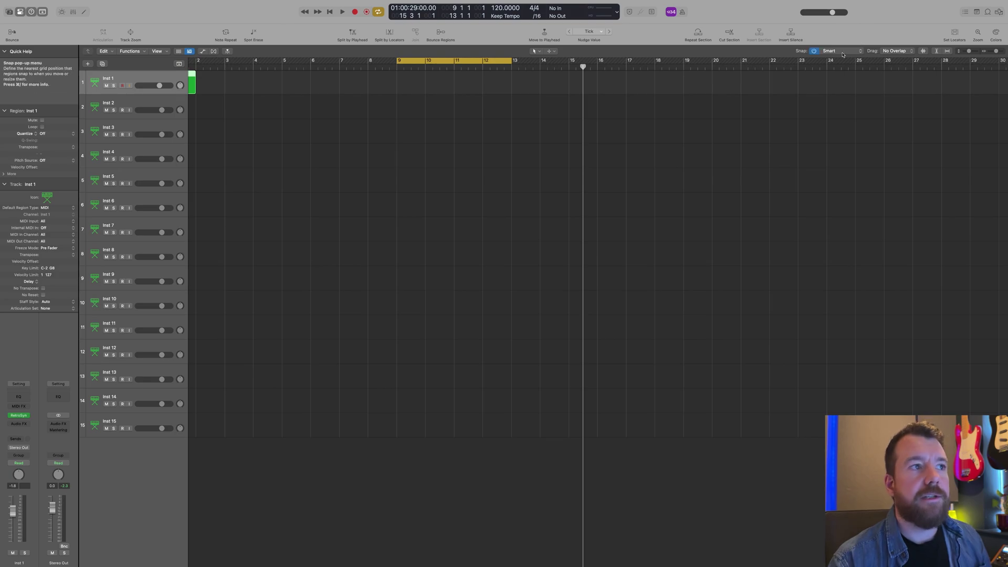
# Check the Snap options and try moving the Inst 1 region with Smart snapping
pyautogui.hscroll(-2, 573, 119)
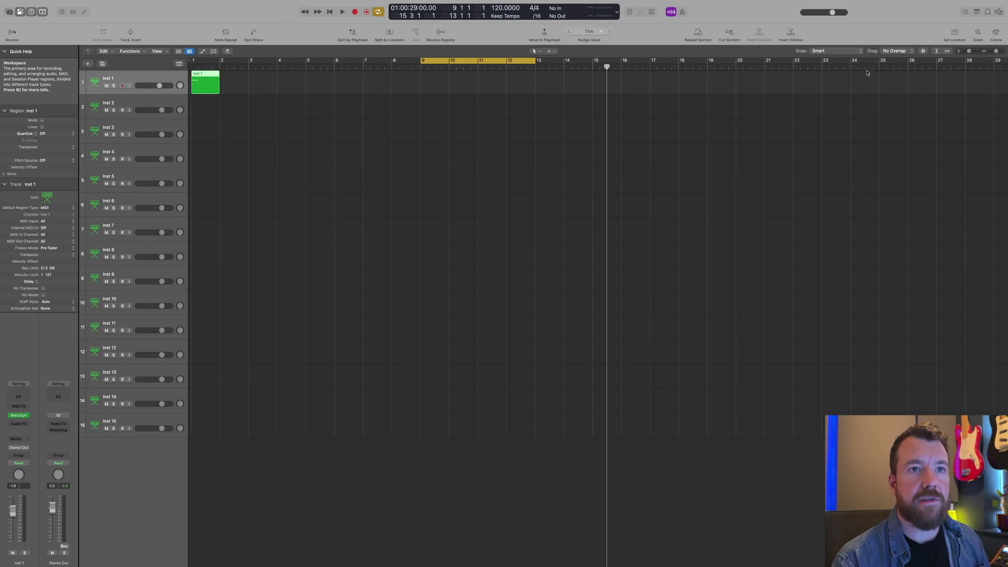
pyautogui.click(835, 51)
pyautogui.click(302, 92)
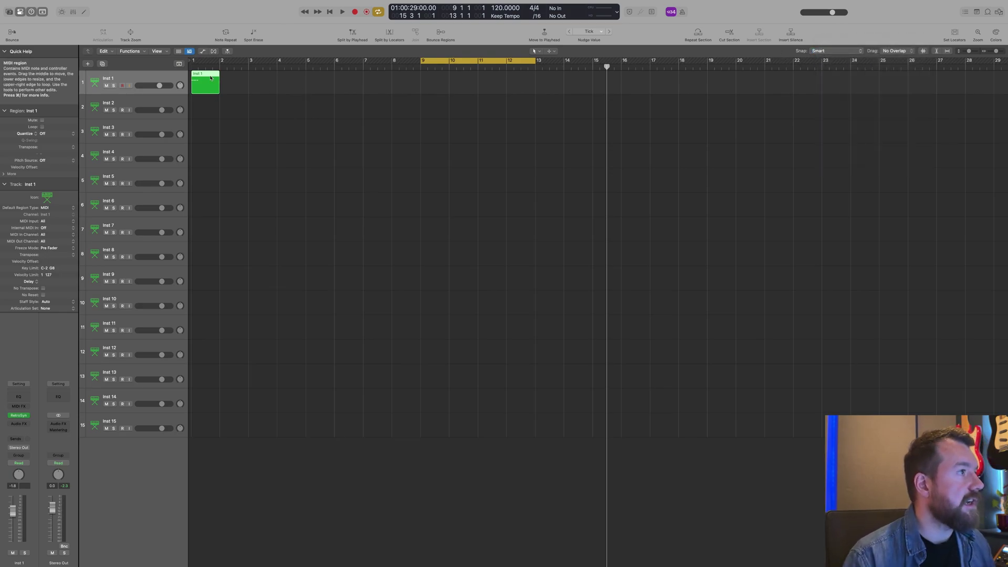
pyautogui.moveTo(207, 77)
pyautogui.mouseDown()
pyautogui.moveTo(445, 84)
pyautogui.moveTo(203, 86)
pyautogui.mouseUp()
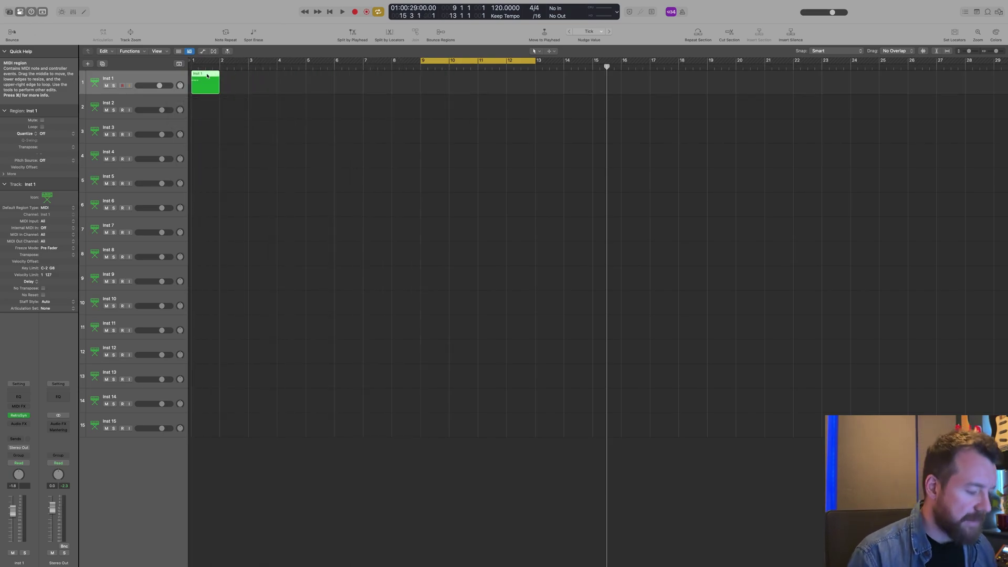
pyautogui.moveTo(200, 75)
pyautogui.mouseDown()
pyautogui.moveTo(235, 76)
pyautogui.moveTo(206, 79)
pyautogui.mouseUp()
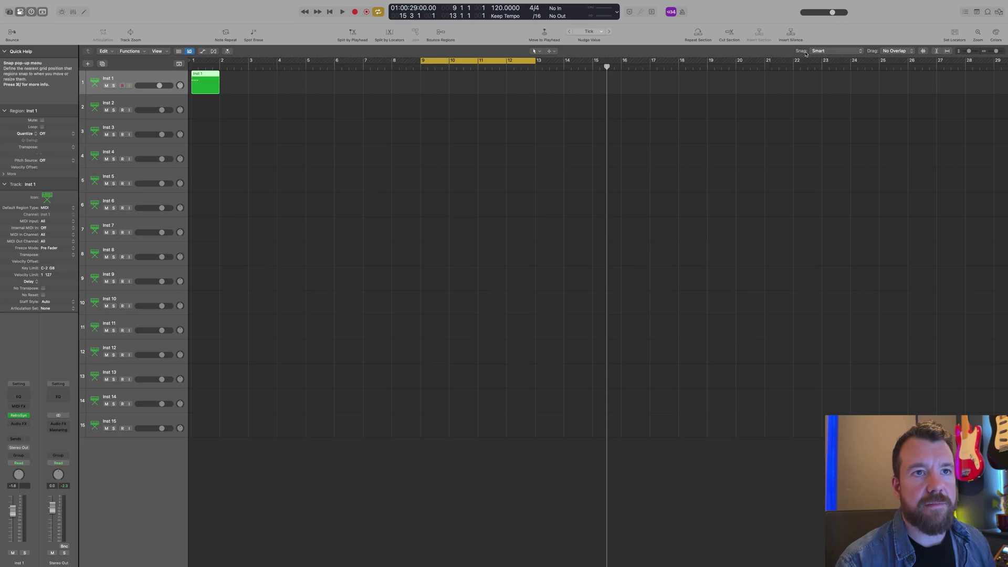
# Set Snap to Bar and try moving the Inst 1 region along its track
pyautogui.click(833, 51)
pyautogui.click(835, 60)
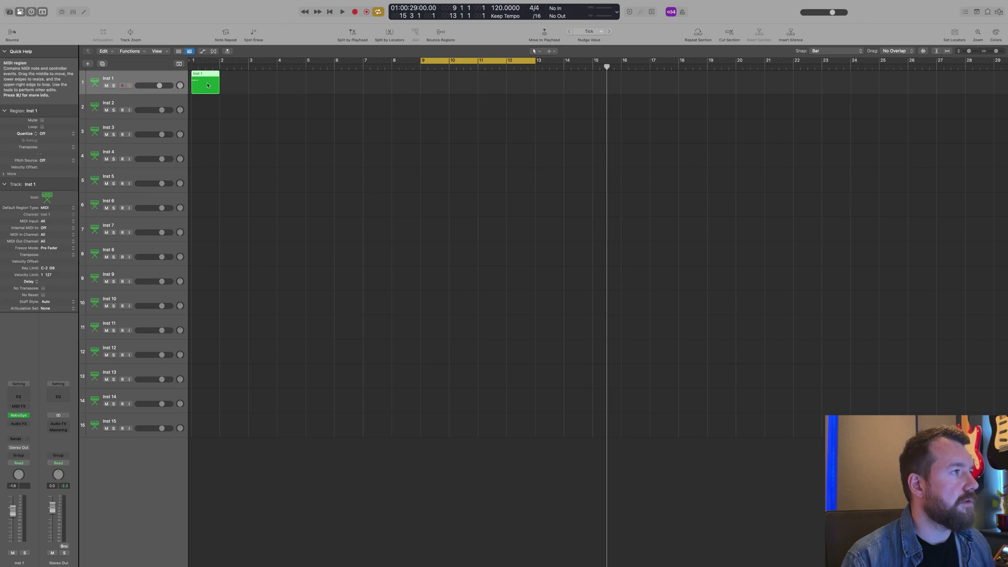
pyautogui.moveTo(209, 89)
pyautogui.mouseDown()
pyautogui.moveTo(284, 88)
pyautogui.moveTo(200, 88)
pyautogui.mouseUp()
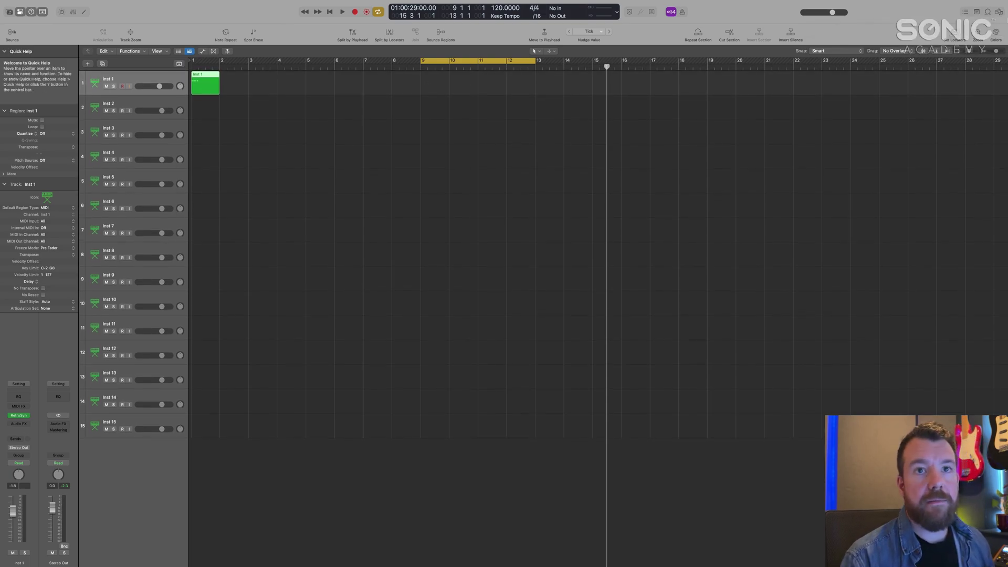
# Zoom in horizontally, then play and stop the cycle area with Catch Playhead on to watch the view follow
pyautogui.press('z')
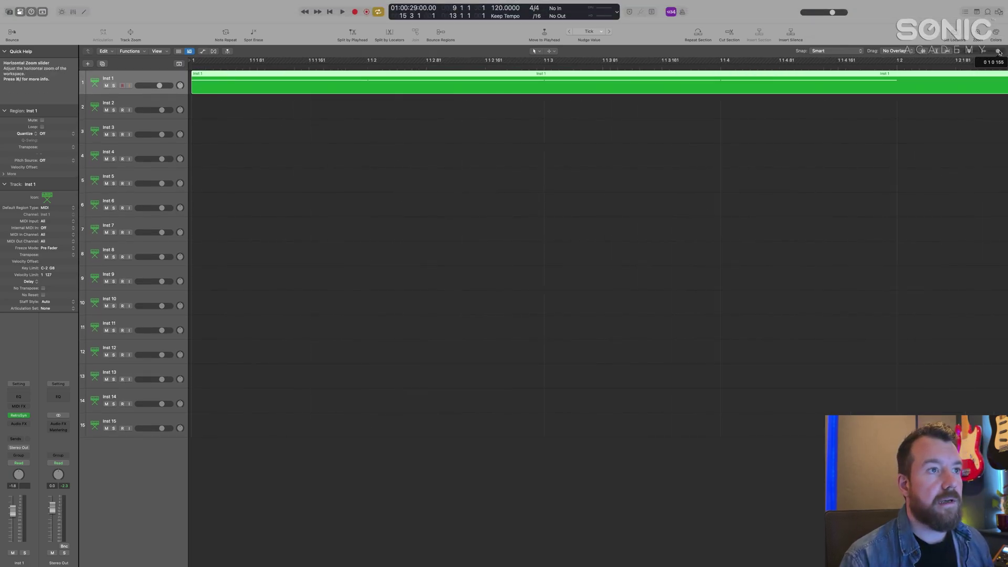
pyautogui.press('space')
pyautogui.press('space')
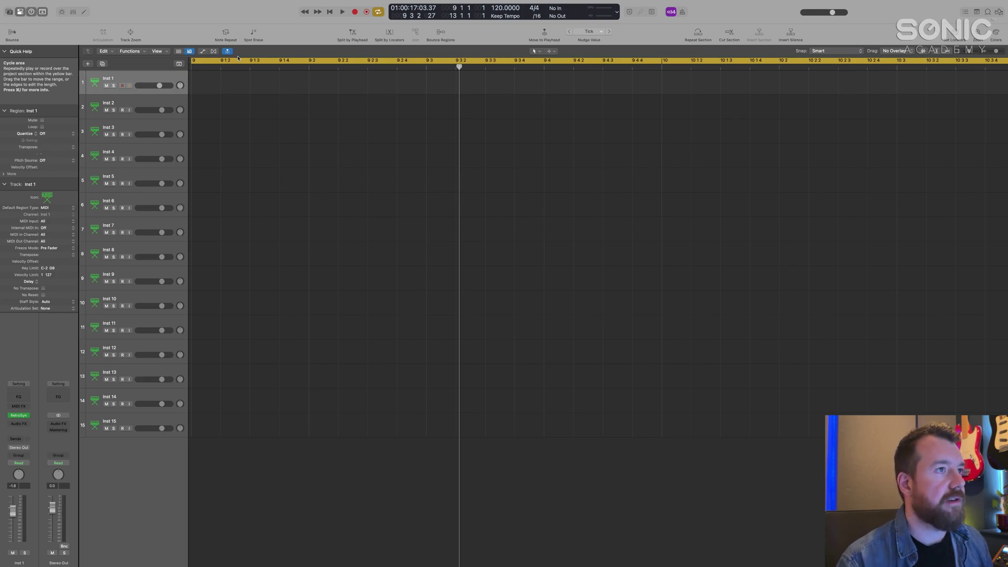
# Zoom out horizontally and rewind the playhead three bars with Catch Playhead on
pyautogui.moveTo(996, 52); pyautogui.dragTo(995, 52)
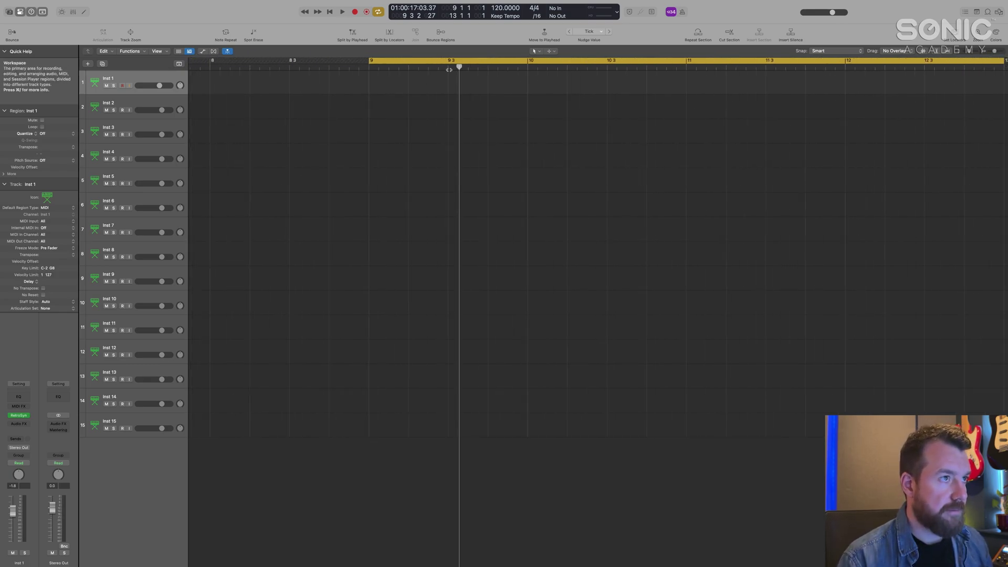
pyautogui.press(',')
pyautogui.press(',')
pyautogui.press(',')
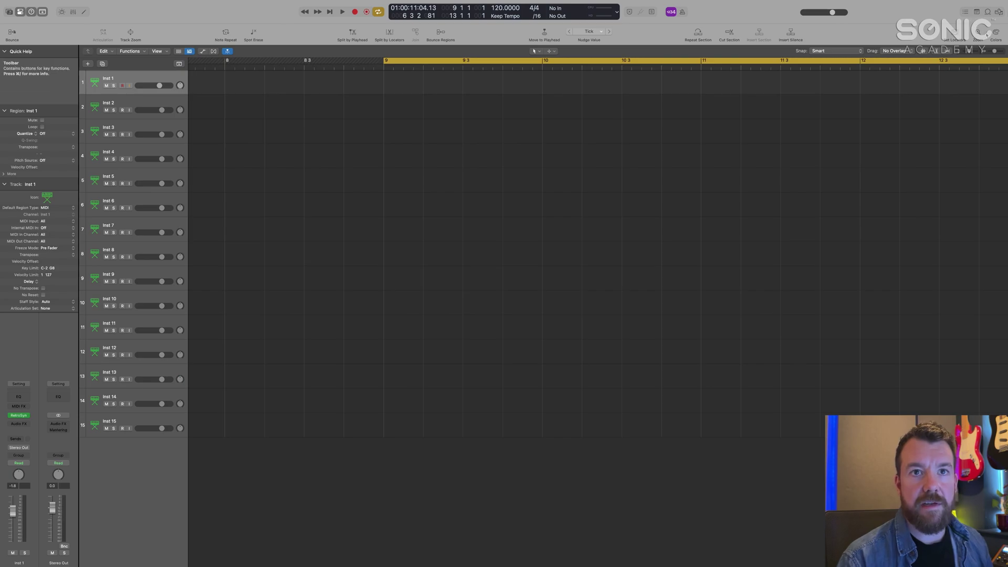
pyautogui.moveTo(995, 51); pyautogui.dragTo(993, 51)
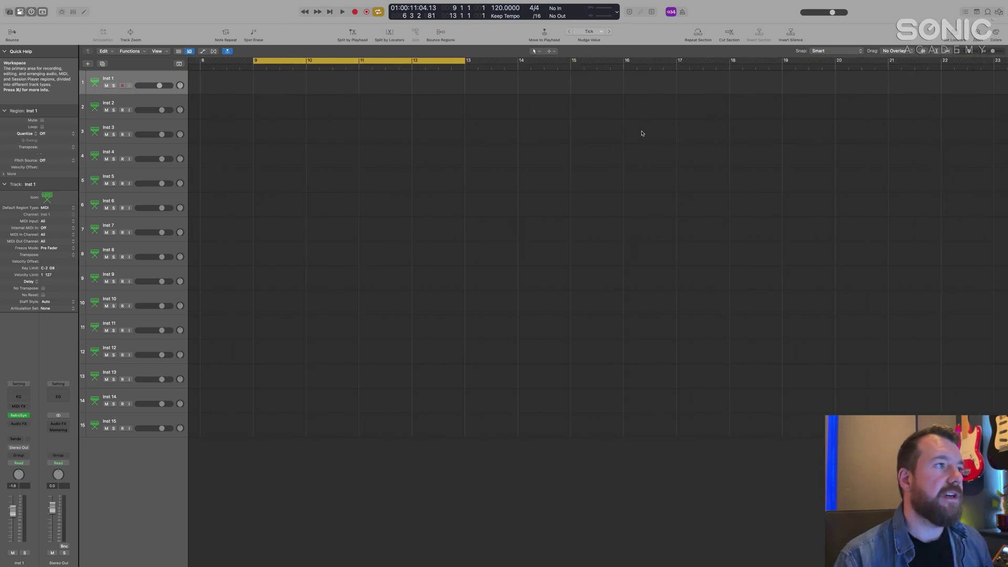
# Turn off Catch Playhead, move the playhead to bar 14, and start playback of the cycle area
pyautogui.hscroll(-7, 642, 134)
pyautogui.click(227, 51)
pyautogui.press('.')
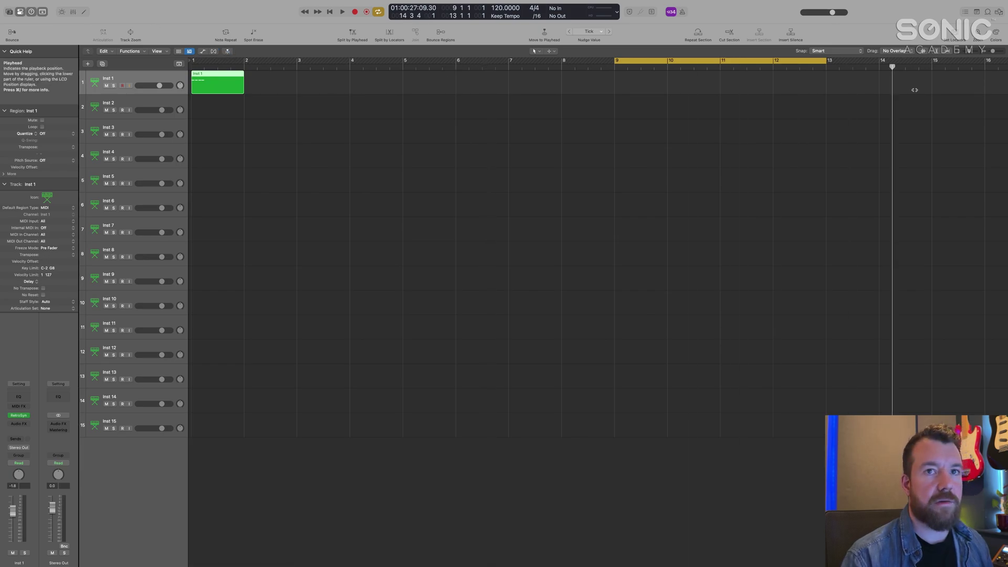
pyautogui.press('space')
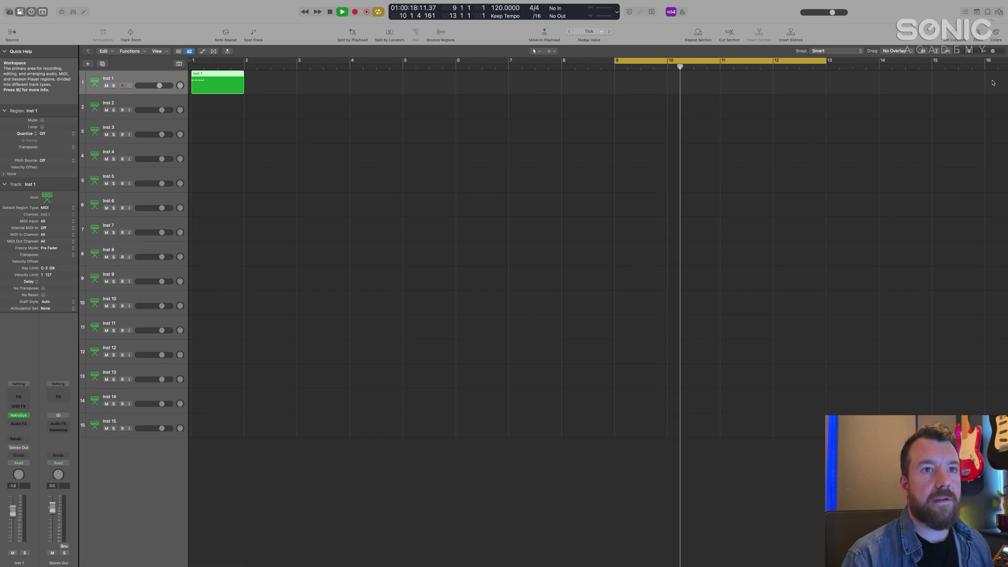
# Turn off Cycle mode, let playback run past the cycle area with Catch Playhead off, and stop playback
pyautogui.click(762, 62)
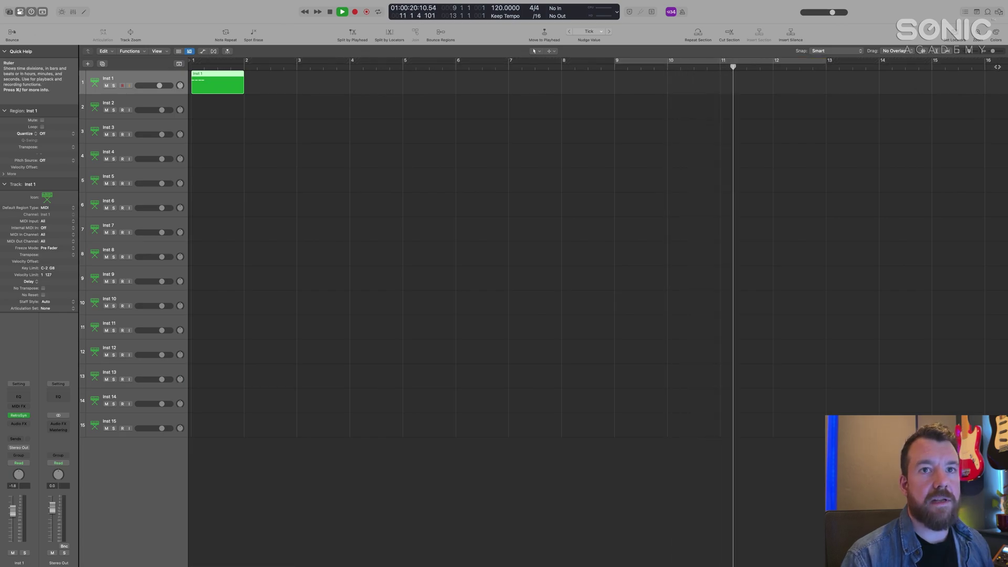
pyautogui.press('.')
pyautogui.hscroll(-15, 505, 93)
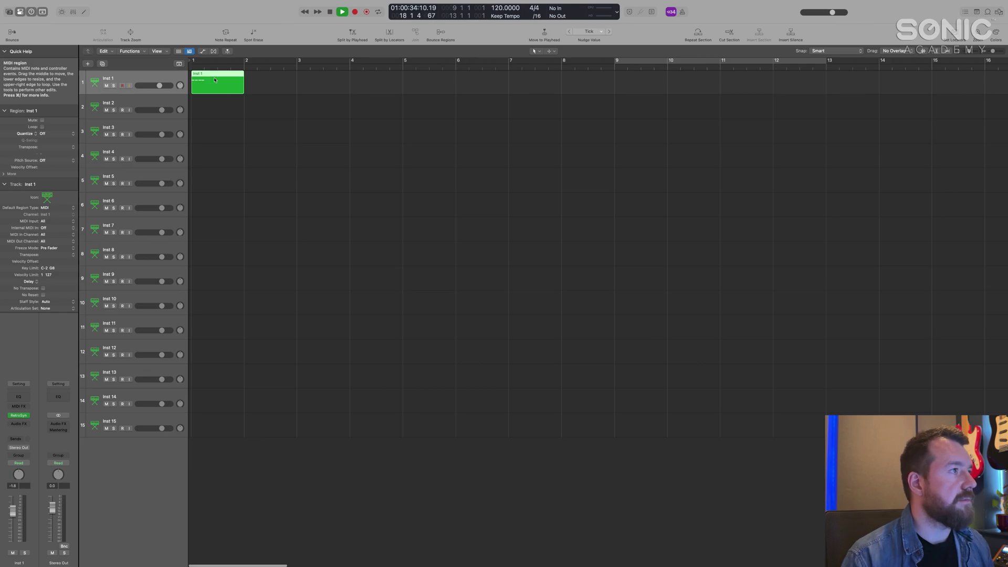
pyautogui.press('space')
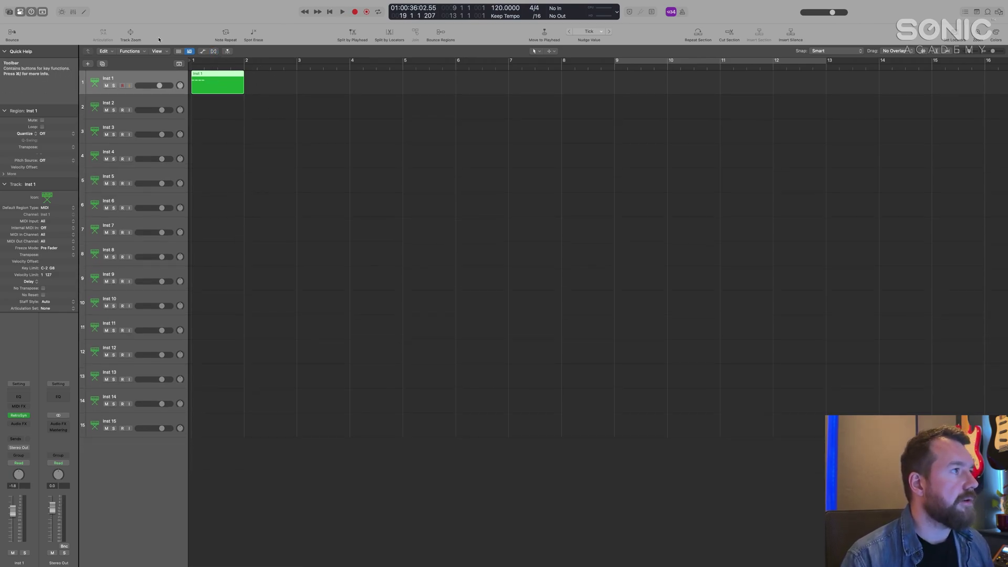
# Show and hide the track automation, and show and hide the Live Loops grid beside the tracks
pyautogui.click(203, 52)
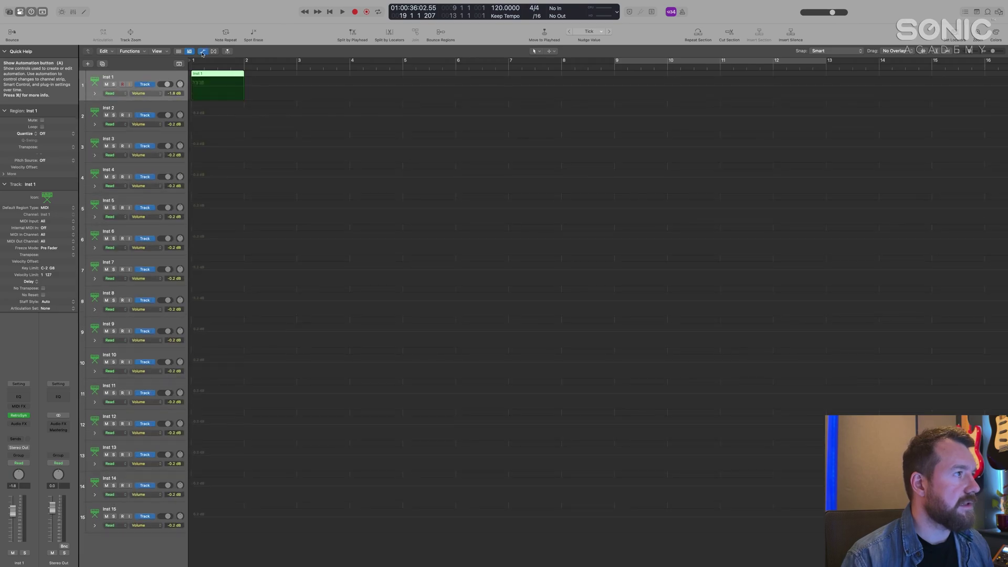
pyautogui.click(203, 51)
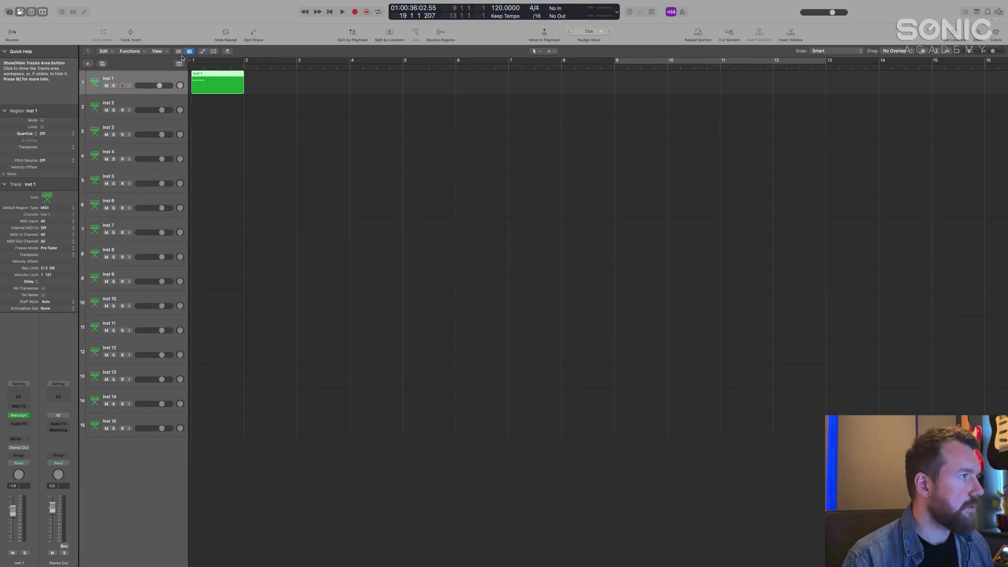
pyautogui.click(178, 51)
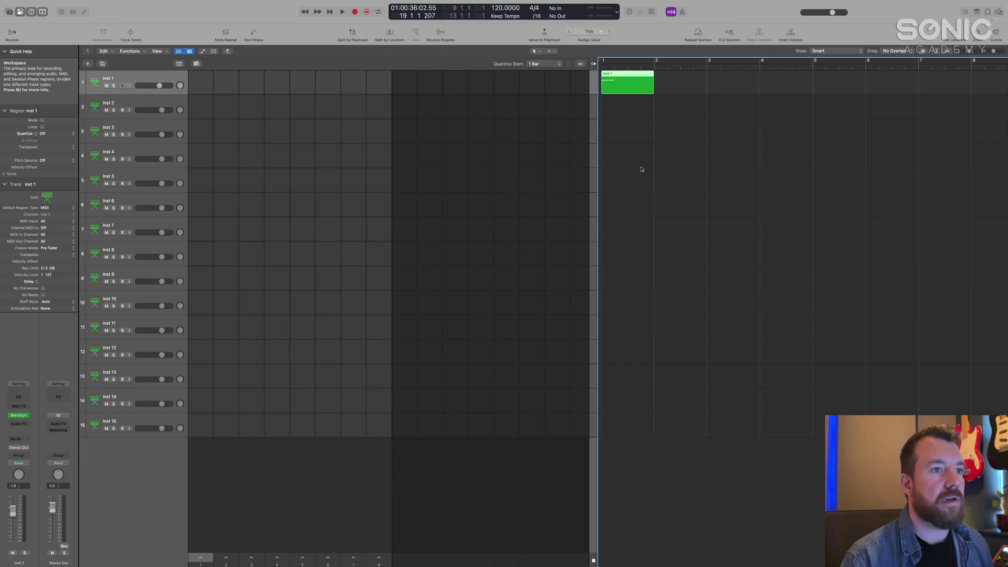
pyautogui.click(179, 52)
pyautogui.click(179, 52)
pyautogui.click(180, 51)
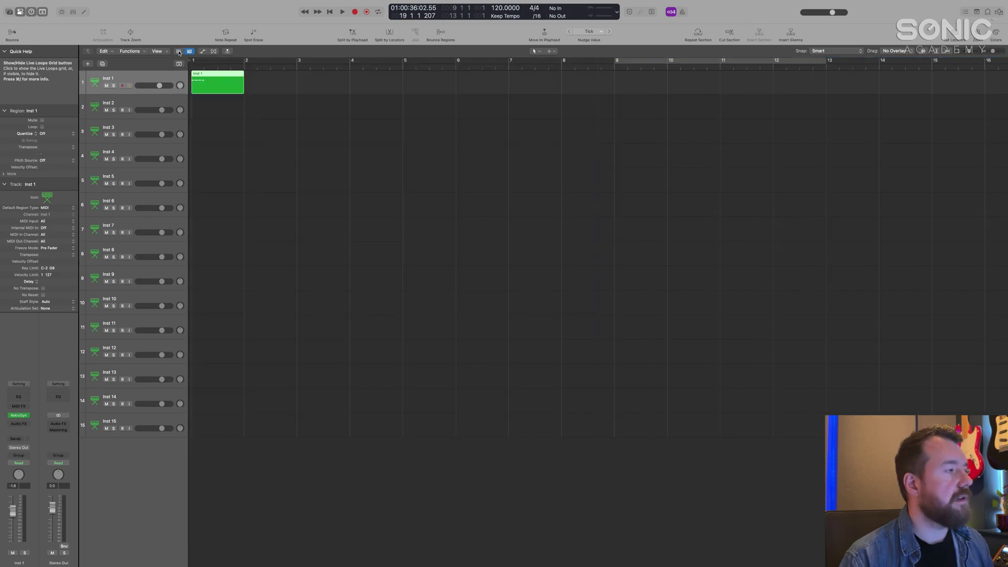
pyautogui.click(146, 52)
pyautogui.click(145, 52)
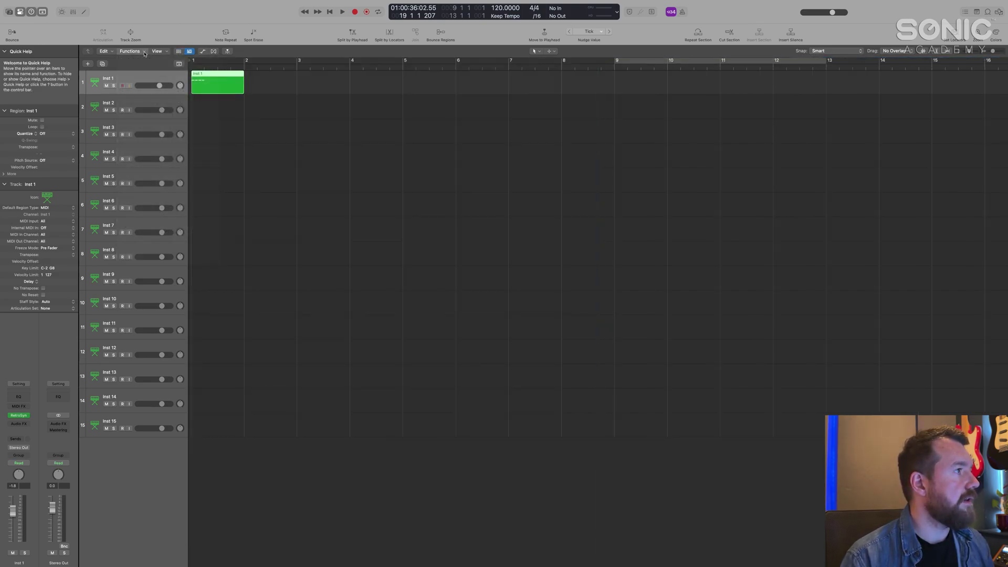
pyautogui.rightClick(263, 87)
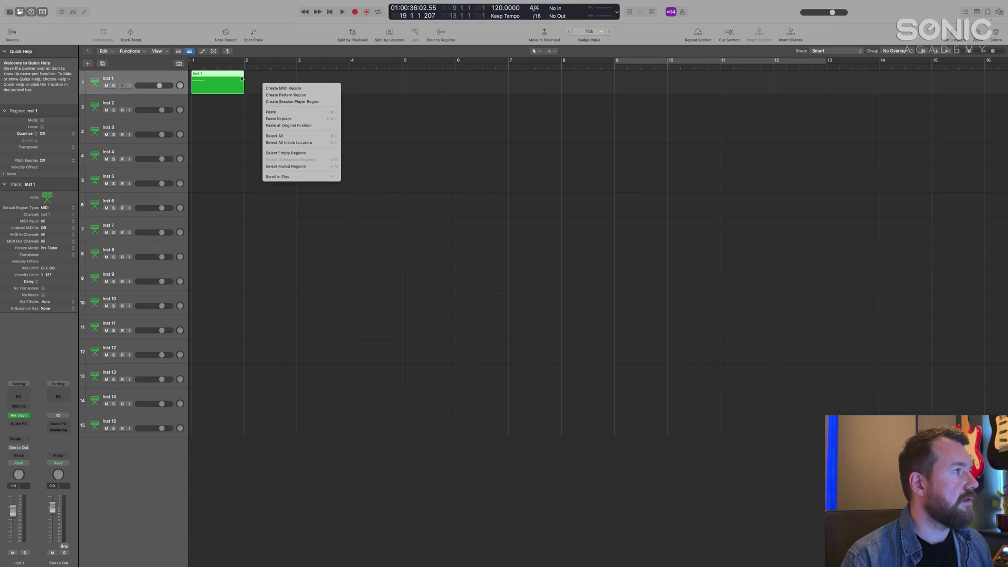
pyautogui.click(270, 71)
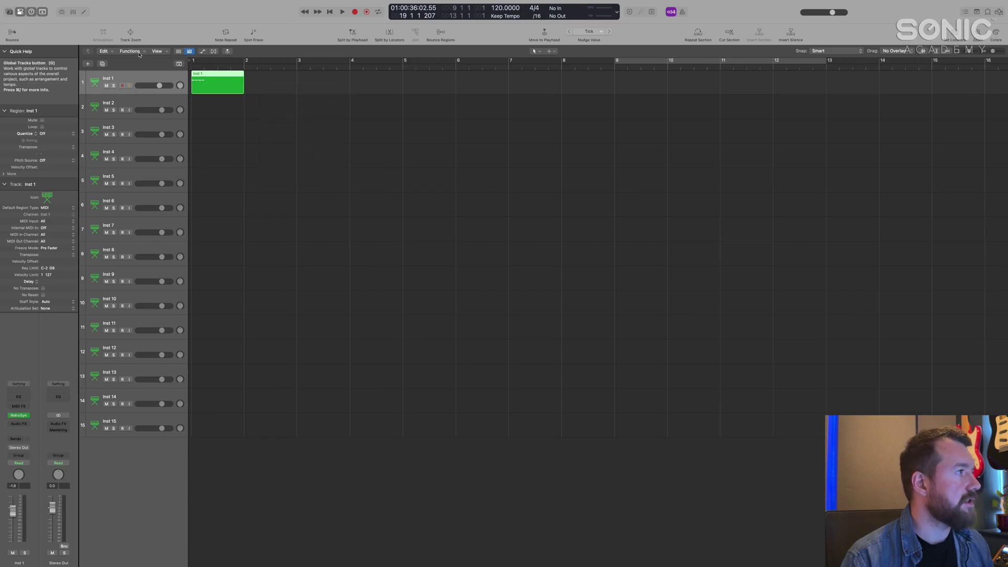
pyautogui.click(113, 53)
pyautogui.click(112, 53)
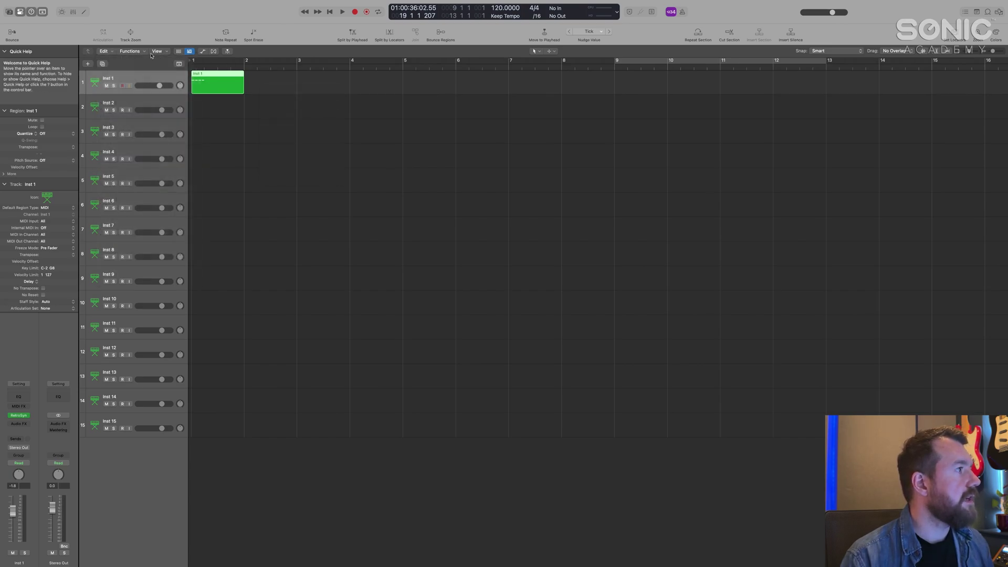
# Deselect the Inst 1 region and examine the tools available for the Command-click tool
pyautogui.click(626, 126)
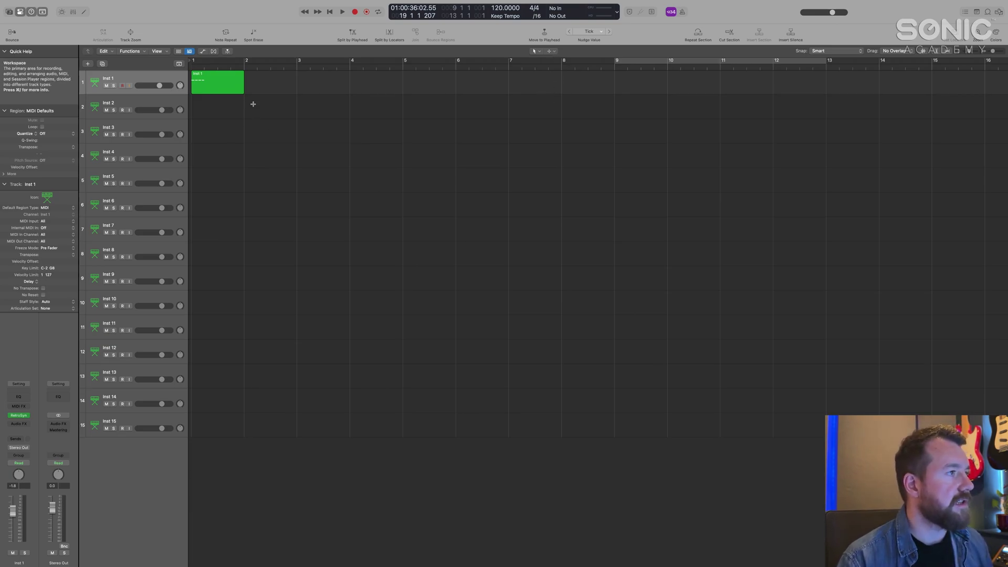
pyautogui.click(555, 51)
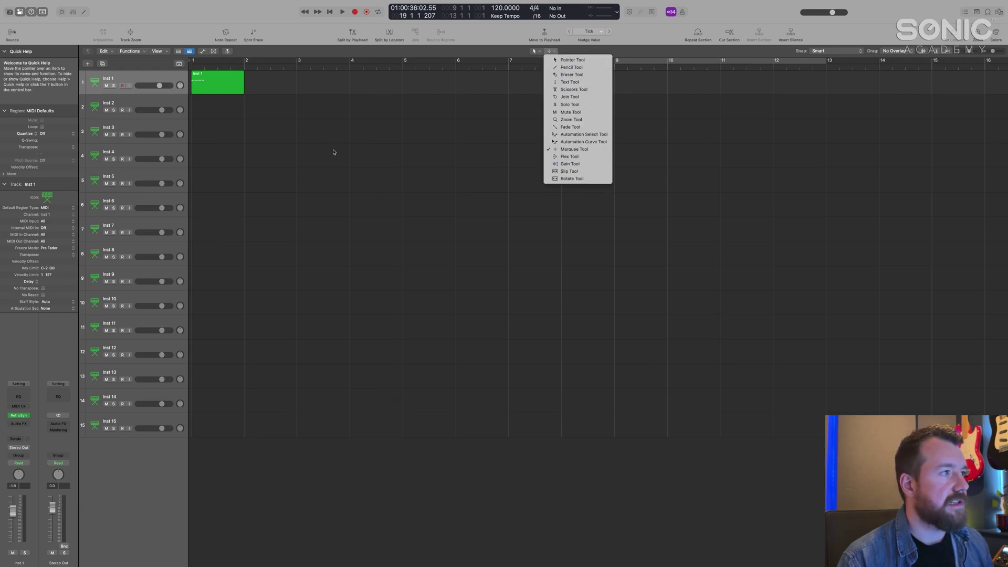
pyautogui.click(273, 118)
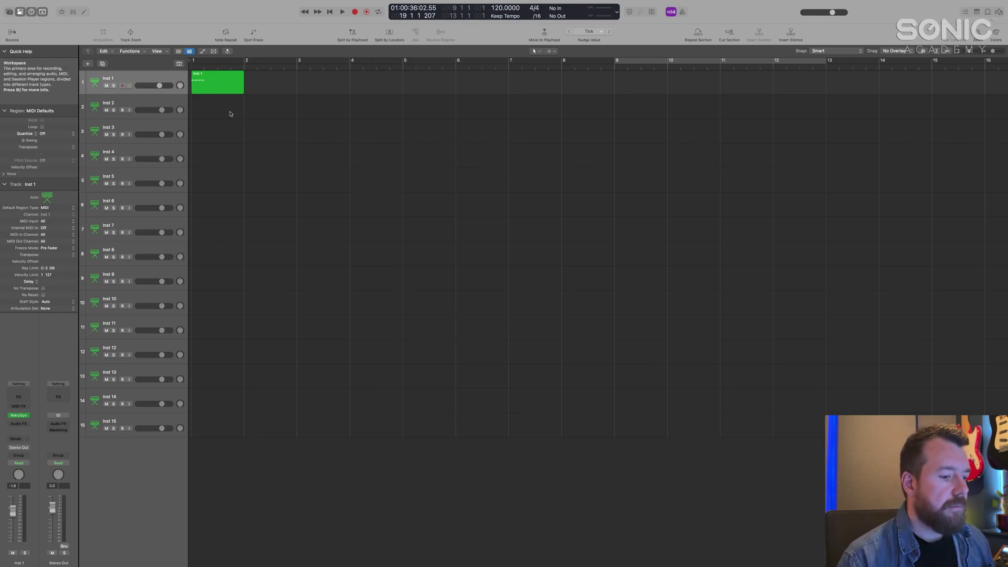
# Try moving the Inst 1 region with the Pointer tool and undo the changes
pyautogui.moveTo(218, 79); pyautogui.dragTo(342, 110)
pyautogui.click(231, 83)
pyautogui.press('super+z')
pyautogui.press('super+z')
pyautogui.press('super+z')
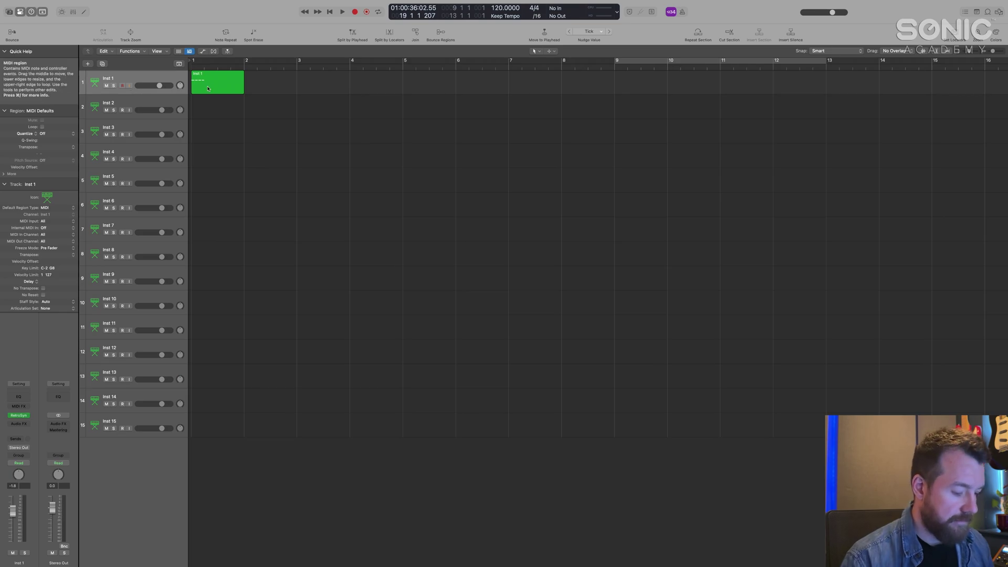
# Select the Inst 1 region at bar 1 and repeat it five times so the regions fill bars 1 to 6
pyautogui.click(236, 88)
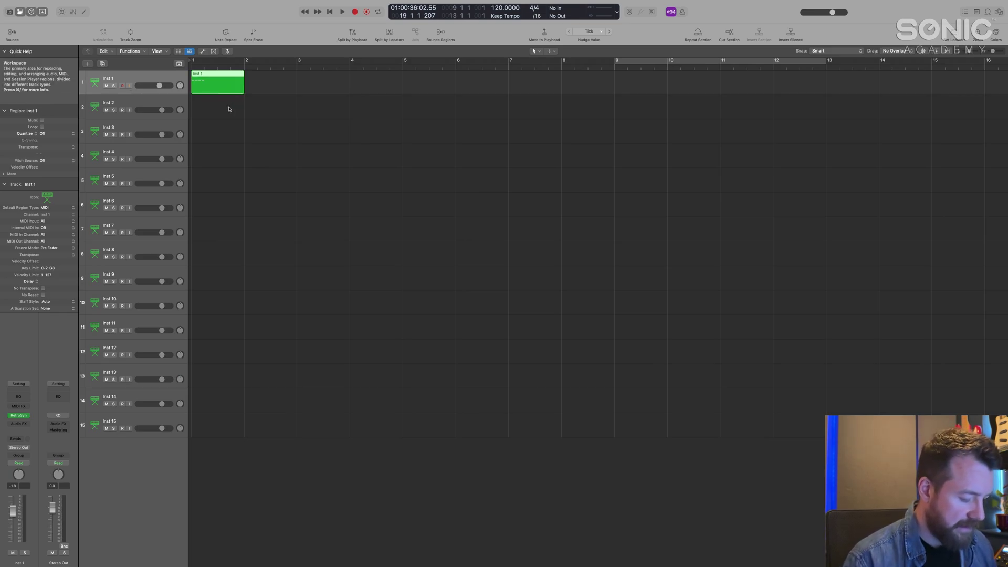
pyautogui.press('super+r')
pyautogui.press('super+r')
pyautogui.press('super+r')
pyautogui.press('super+r')
pyautogui.press('super+r')
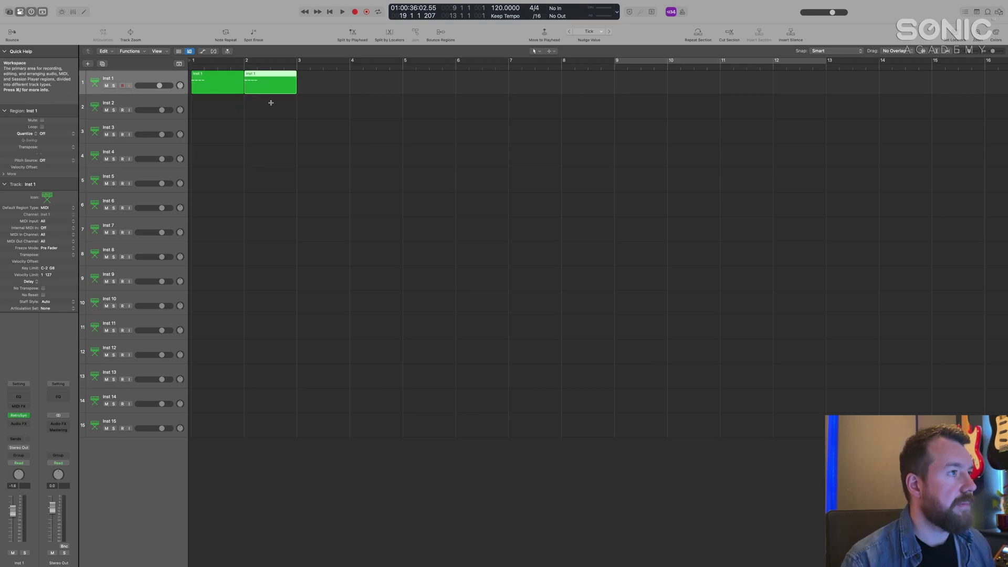
# Marquee-select bar 7 on the Inst 1 track and create an empty MIDI region there
pyautogui.moveTo(562, 79); pyautogui.dragTo(530, 87)
pyautogui.rightClick(530, 87)
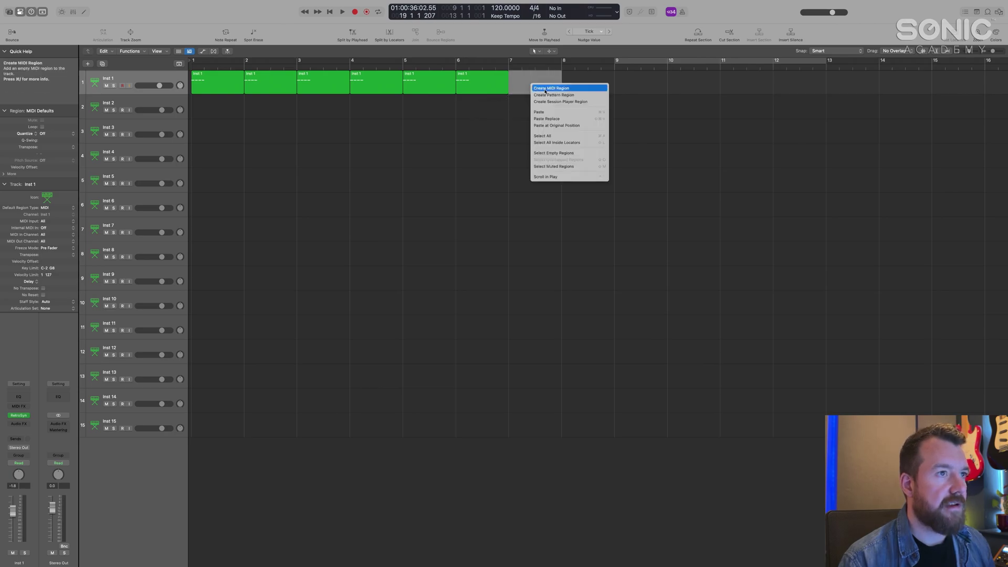
pyautogui.click(544, 91)
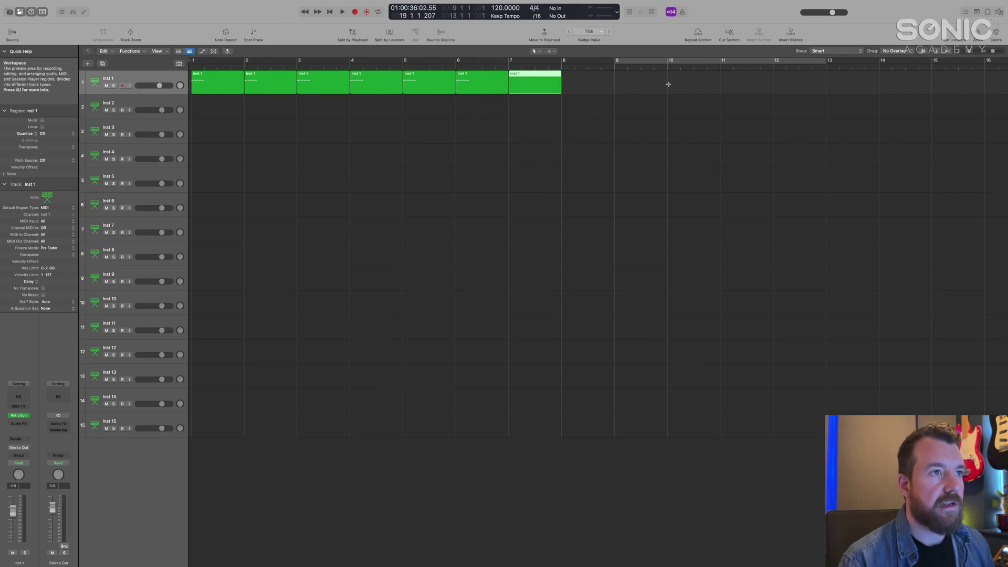
# Create a two-bar MIDI region at bars 8 and 9 from a marquee selection, and undo both empty regions
pyautogui.moveTo(669, 84); pyautogui.dragTo(563, 86)
pyautogui.rightClick(614, 89)
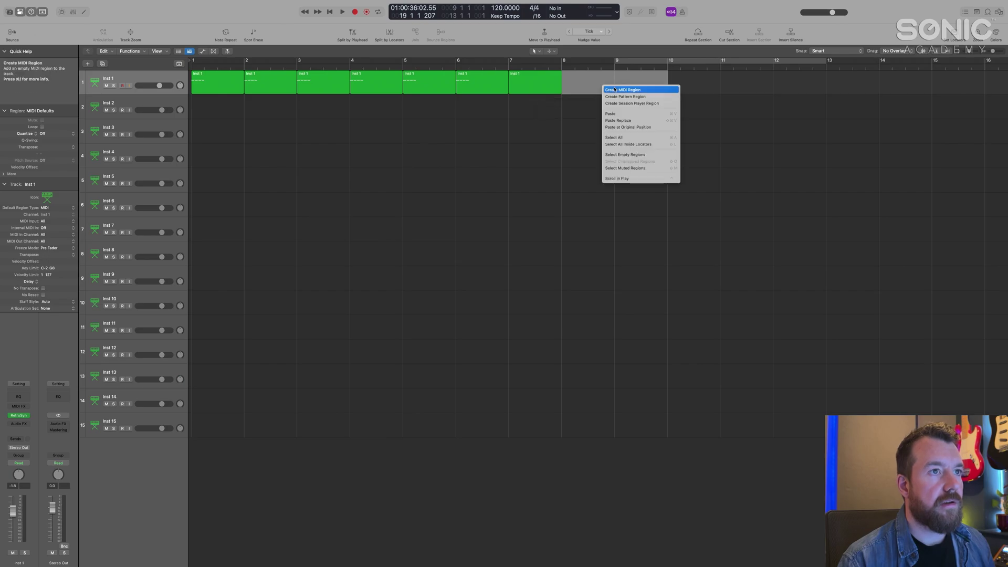
pyautogui.click(623, 90)
pyautogui.press('super+z')
pyautogui.press('super+z')
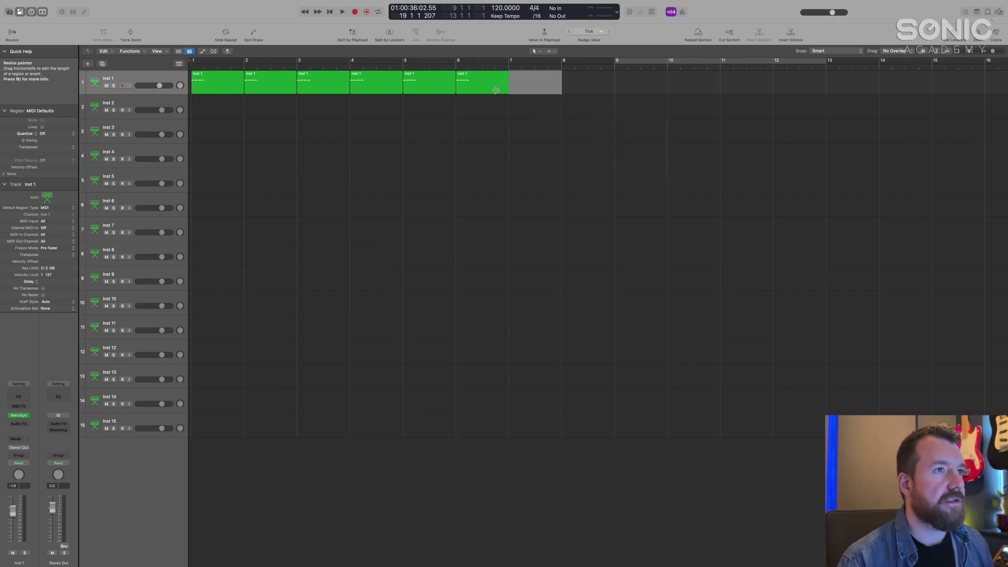
# Set the Command-click tool to Scissors and split the regions at bars 5 and 6 in half
pyautogui.click(554, 51)
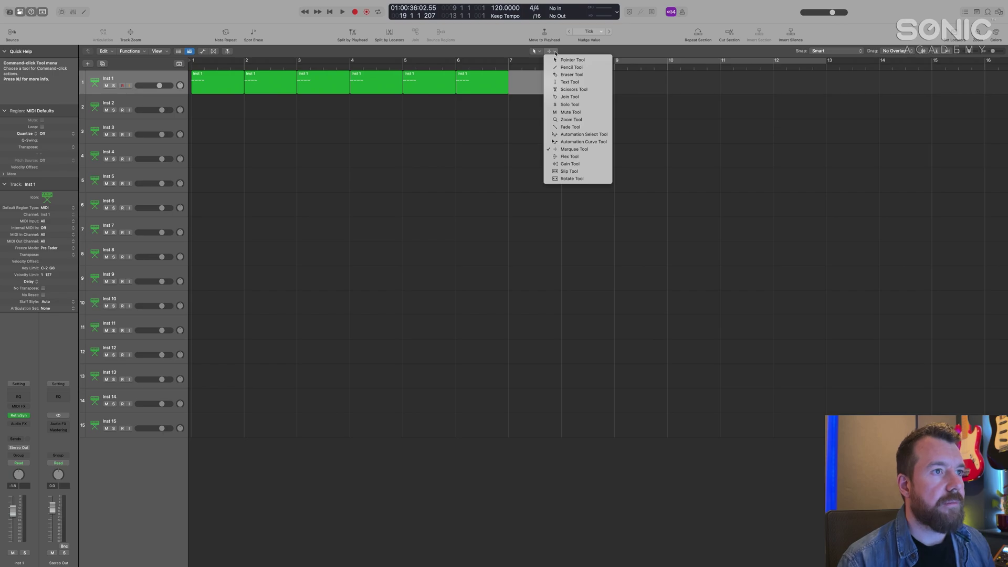
pyautogui.click(573, 90)
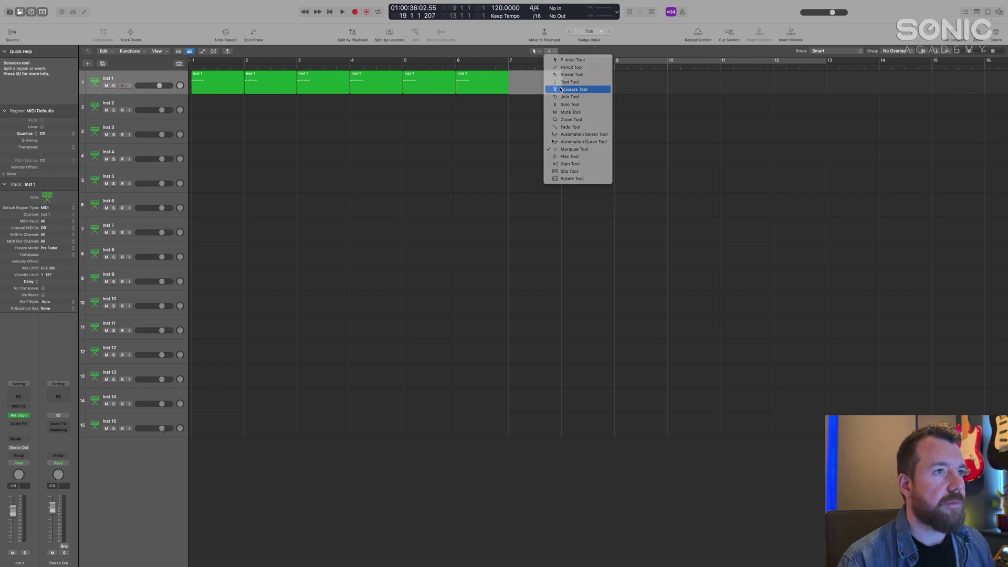
pyautogui.keyDown('super'); pyautogui.click(438, 82); pyautogui.keyUp('super')
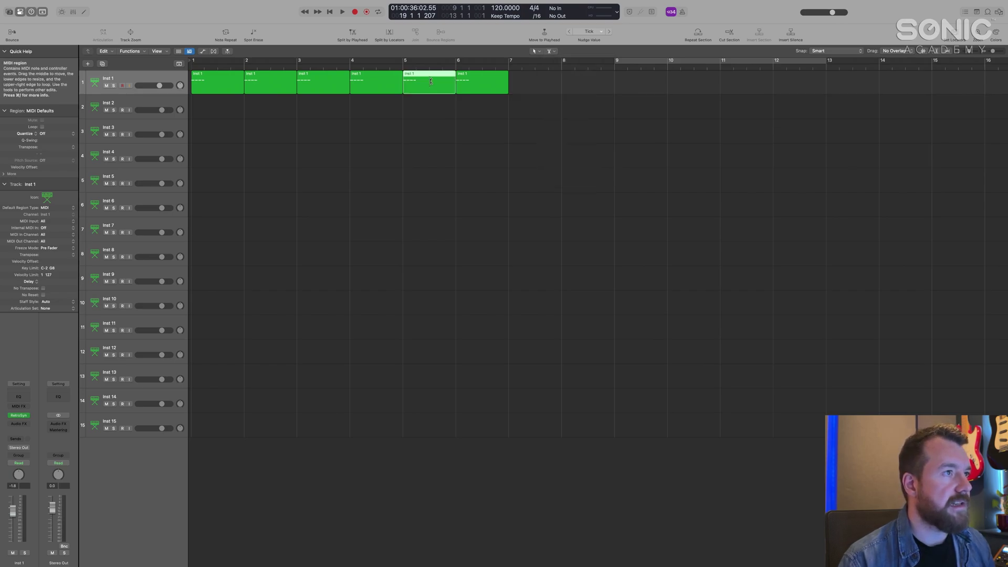
pyautogui.keyDown('super'); pyautogui.click(485, 80); pyautogui.keyUp('super')
# Set the Command-click tool back to the Marquee Tool
pyautogui.click(555, 51)
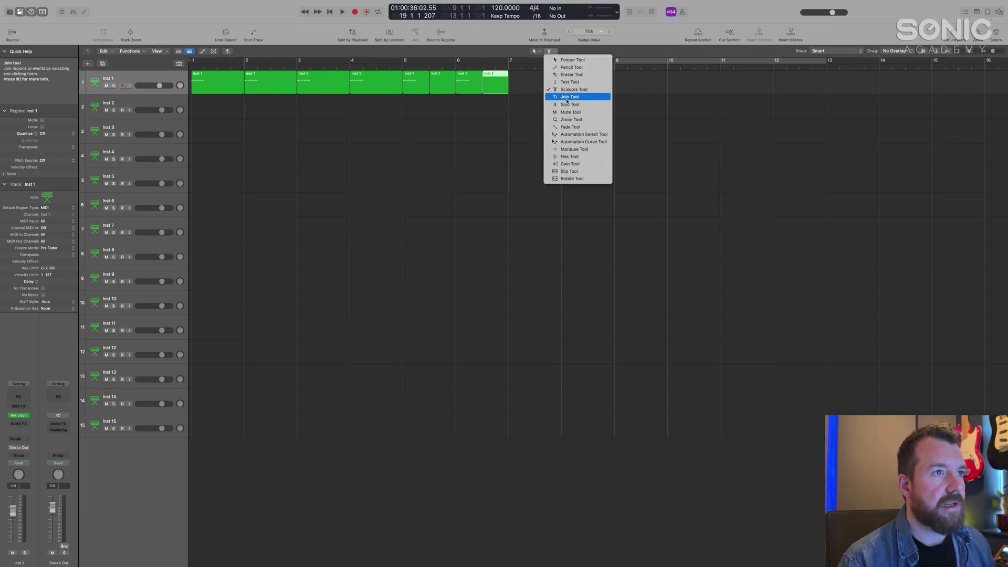
pyautogui.click(568, 150)
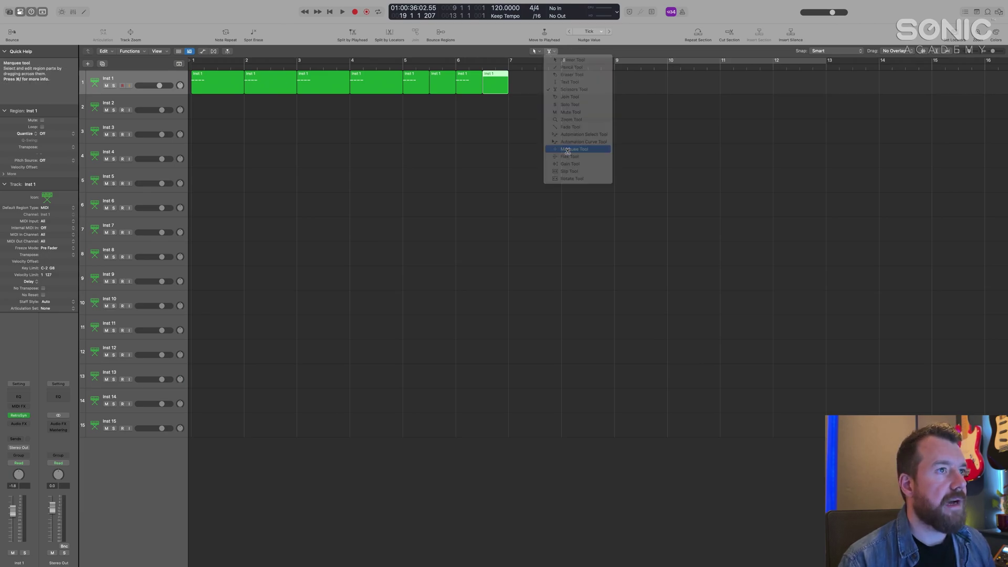
pyautogui.hscroll(-1, 418, 110)
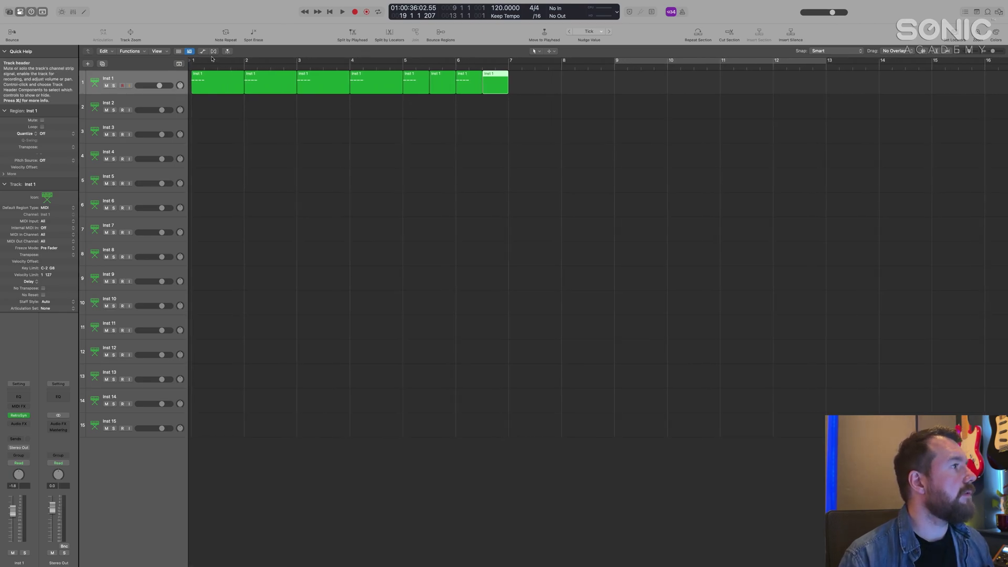
# Show the global tracks, examine the Arrangement, Marker, Tempo, Signature and Chord tracks, and hide them again
pyautogui.click(179, 65)
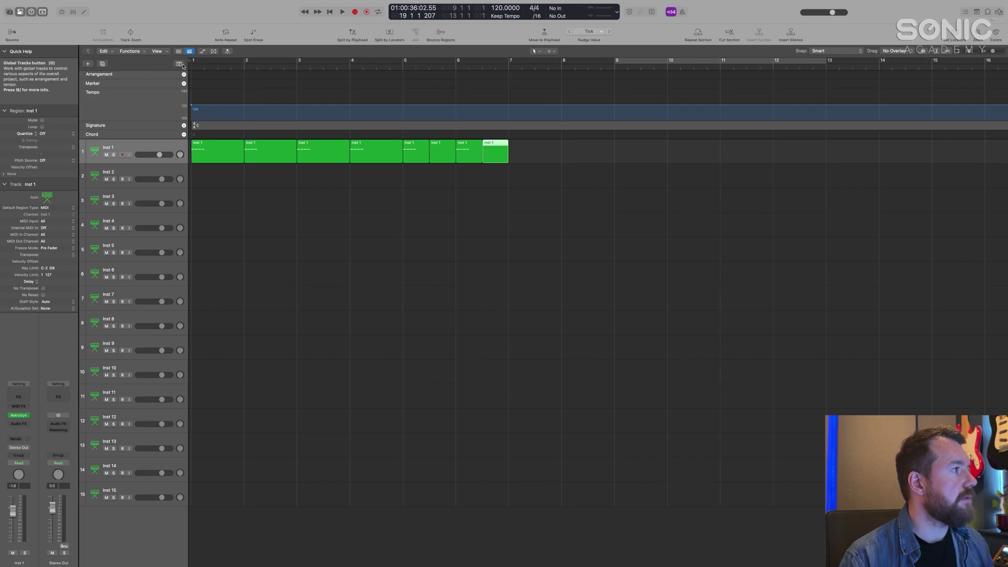
pyautogui.click(179, 65)
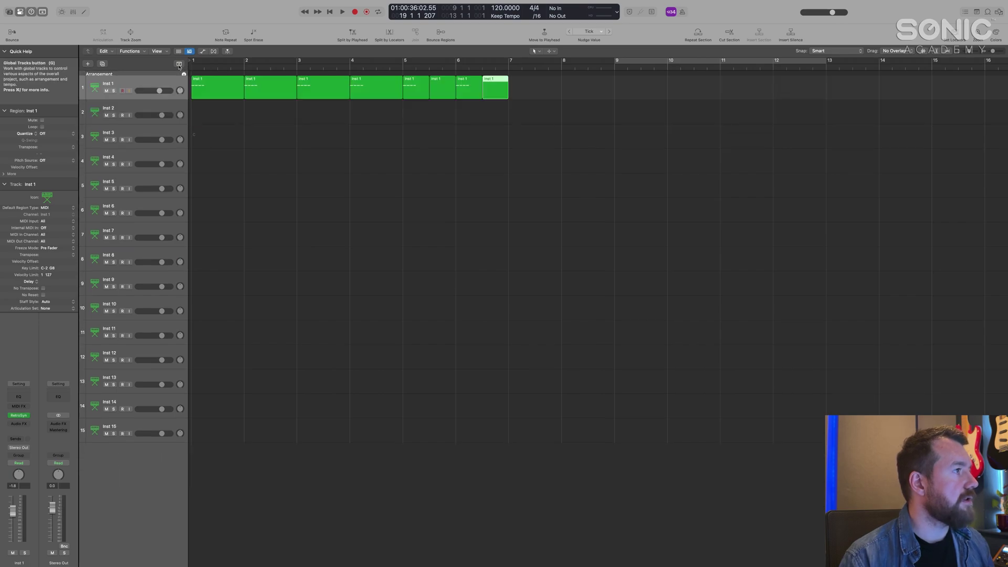
pyautogui.click(179, 65)
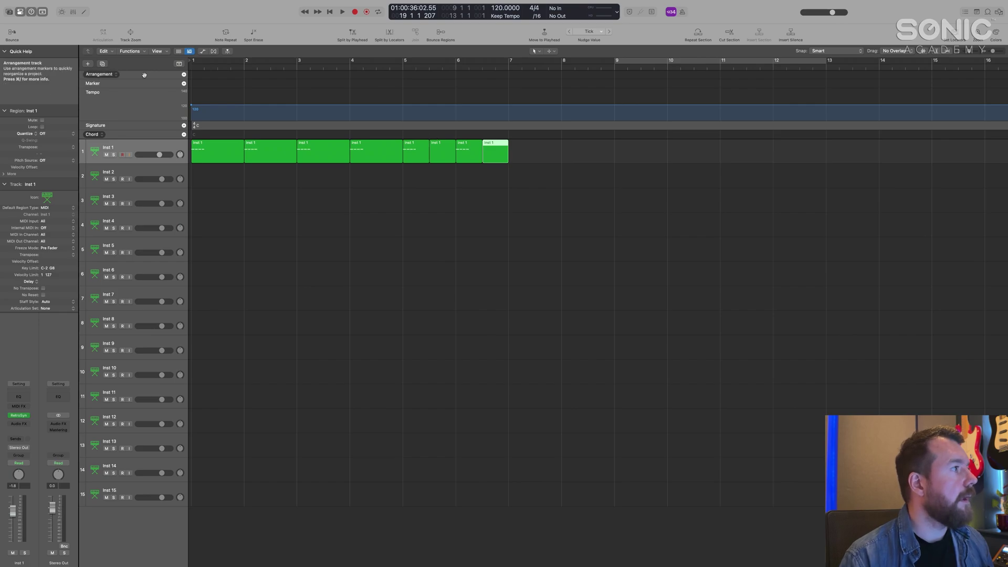
pyautogui.click(179, 64)
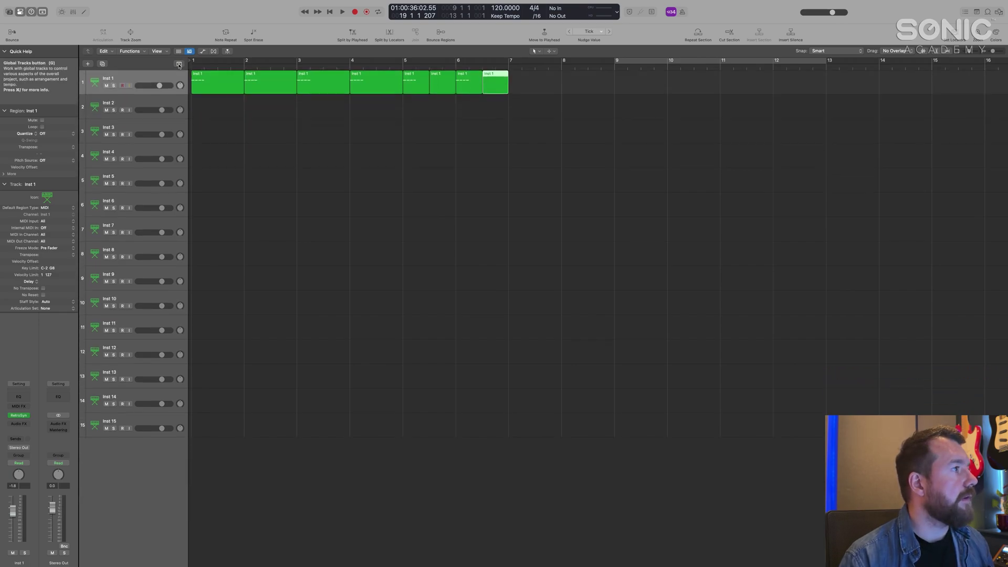
pyautogui.click(179, 64)
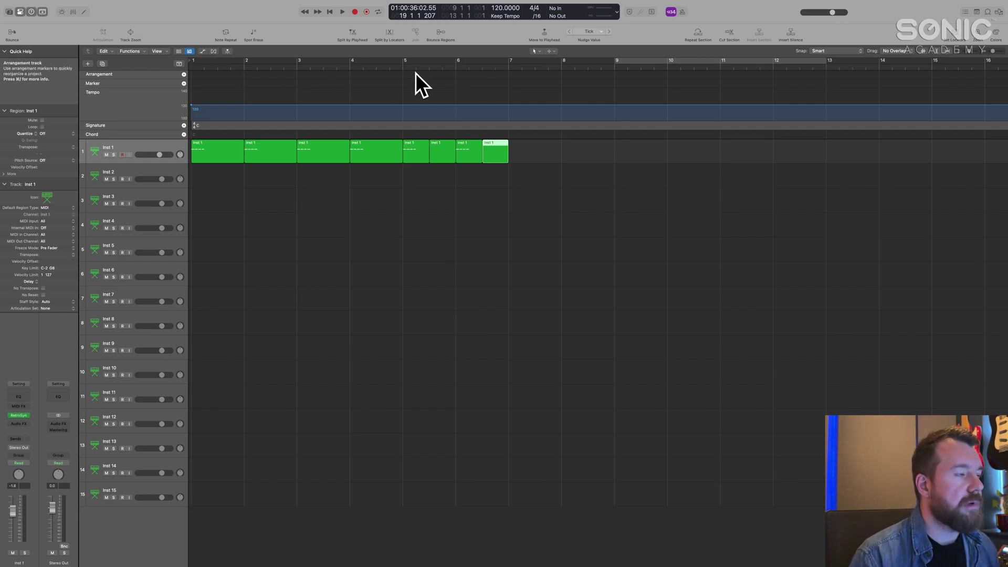
pyautogui.click(179, 64)
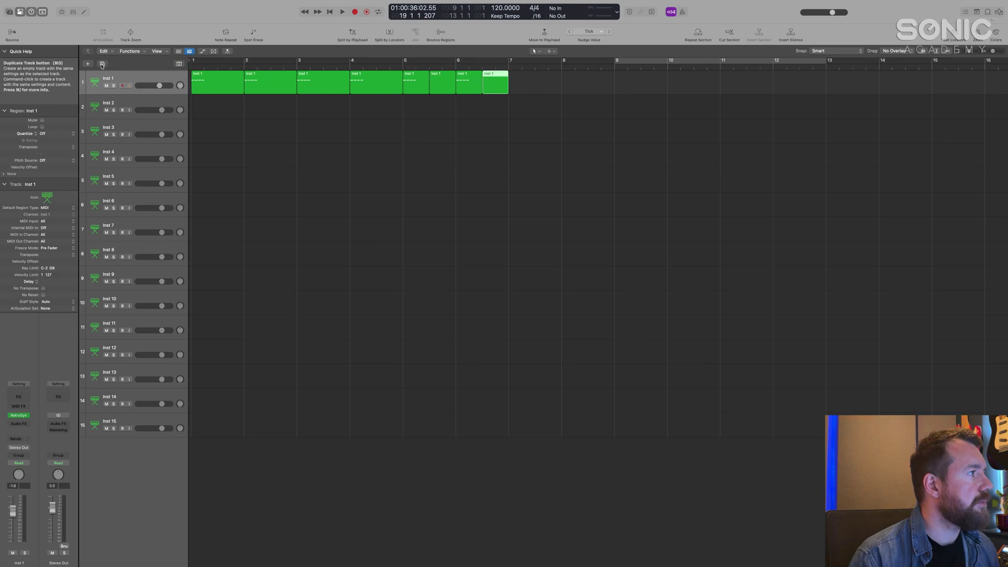
# Duplicate the Inst 1 track as an empty track with the same settings
pyautogui.click(103, 64)
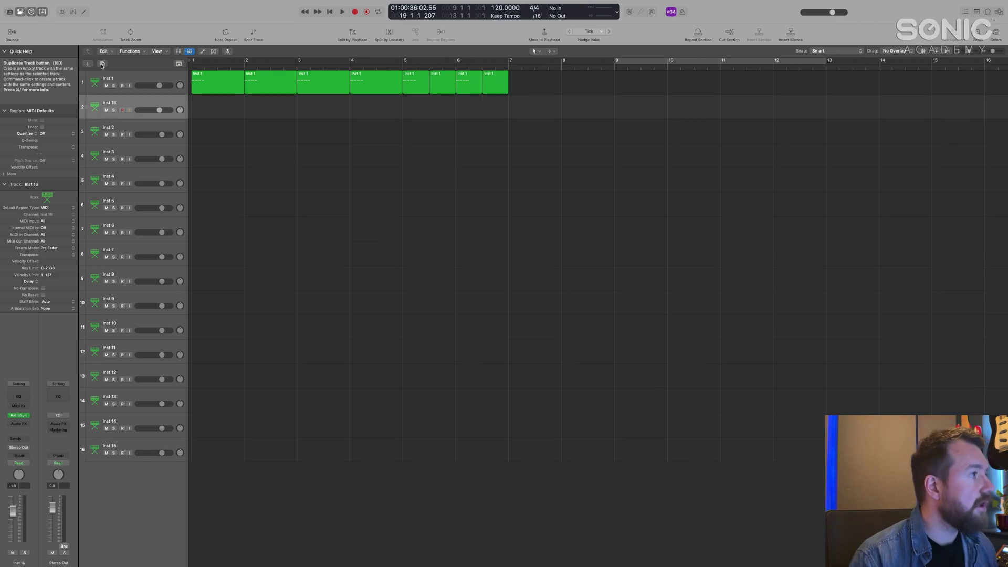
pyautogui.hscroll(1, 276, 109)
pyautogui.hscroll(-1, 300, 140)
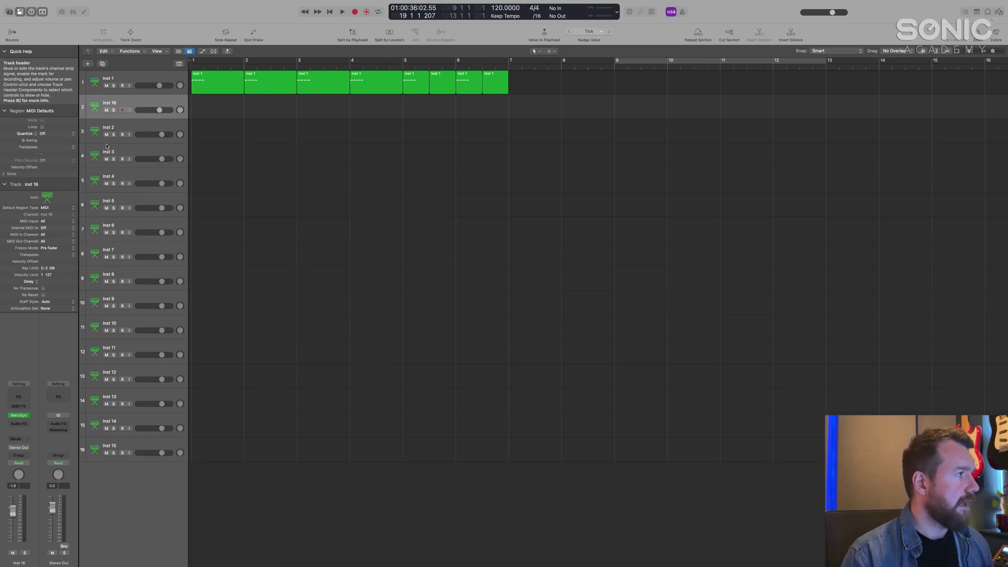
# Open and cancel the Create New Track dialog, and try adding a new audio track below Inst 15 before undoing it
pyautogui.press('alt+super+n')
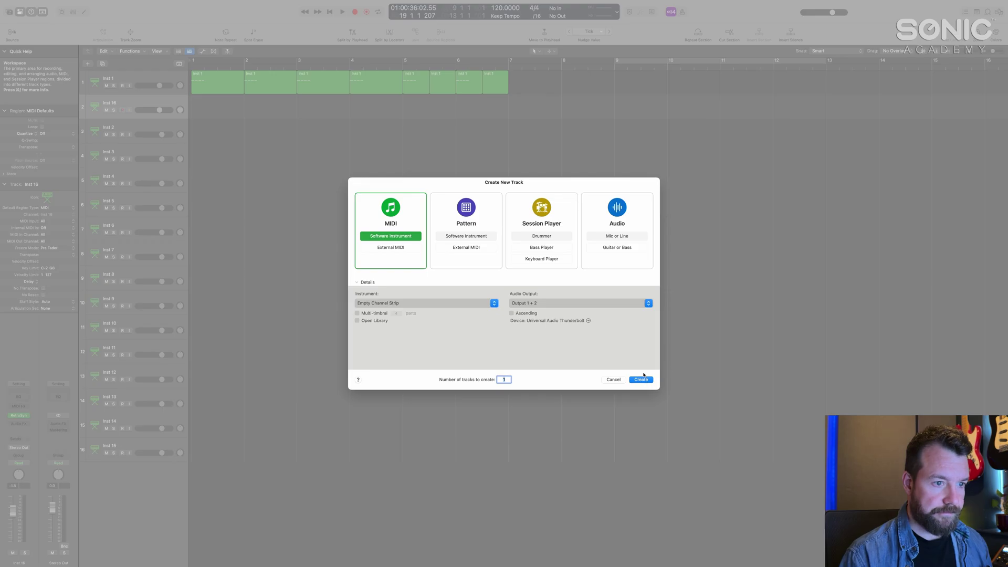
pyautogui.click(613, 380)
pyautogui.rightClick(158, 468)
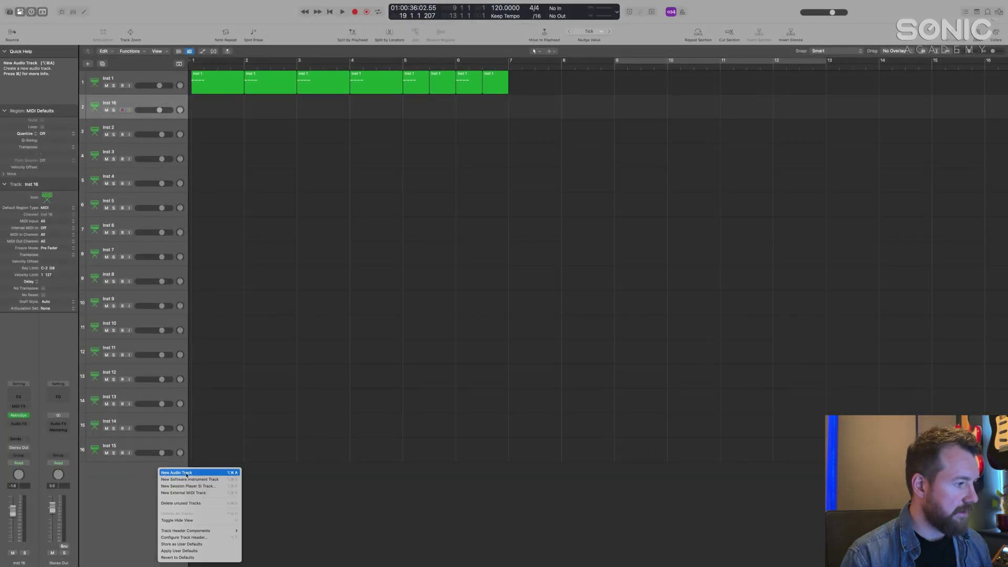
pyautogui.click(177, 473)
pyautogui.press('super+z')
pyautogui.rightClick(151, 495)
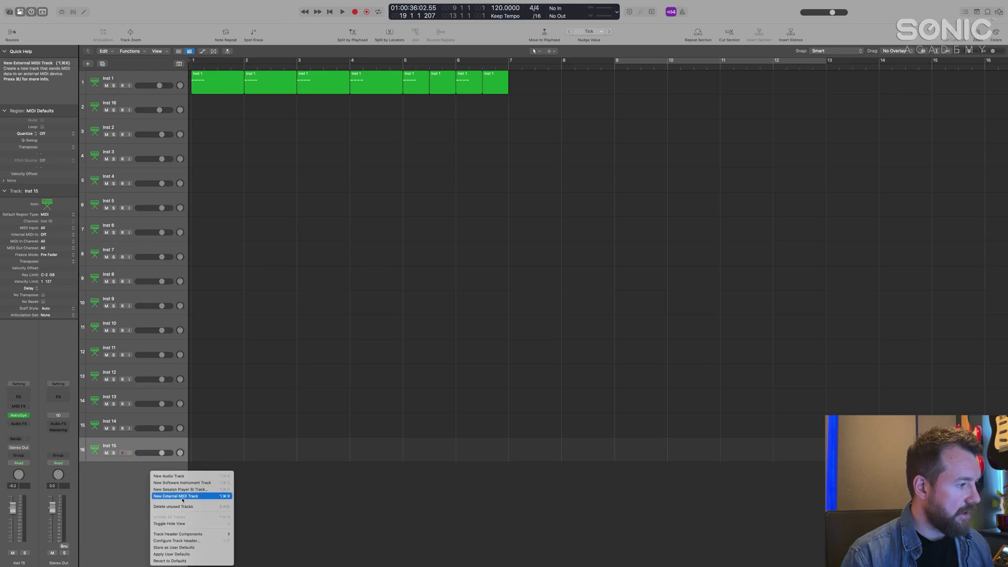
pyautogui.click(98, 488)
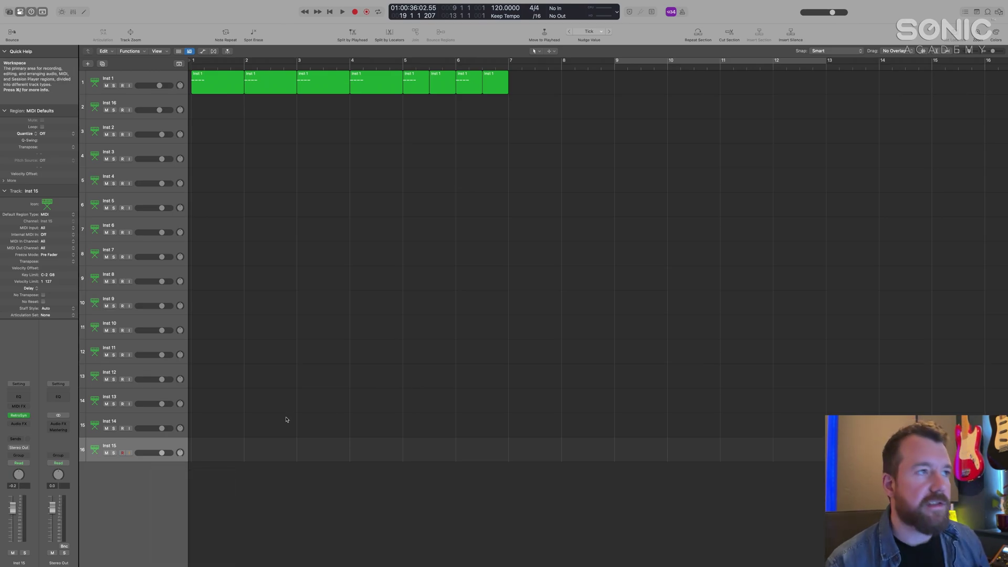
# Select all eight regions on the Inst 1 track
pyautogui.moveTo(575, 104); pyautogui.dragTo(212, 89)
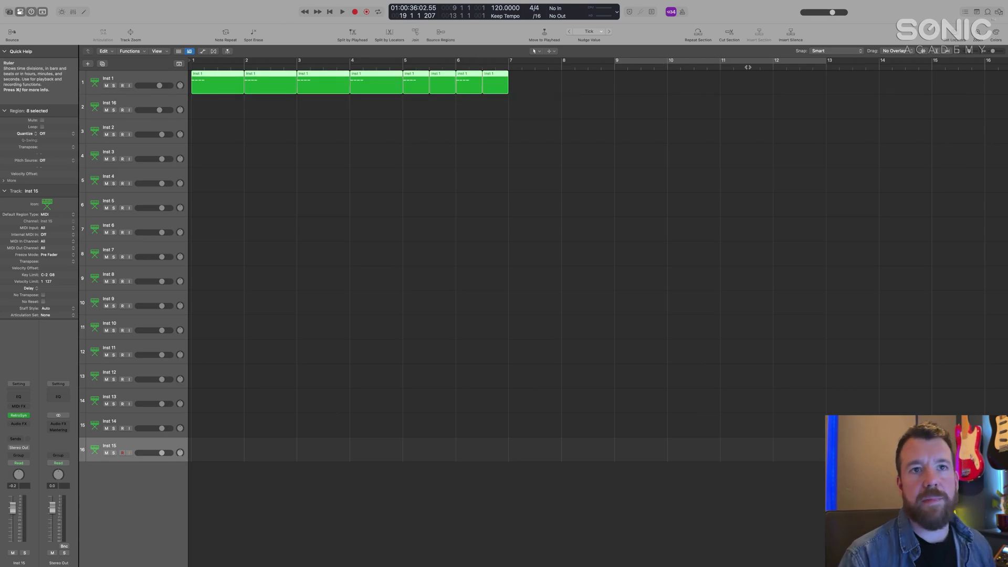